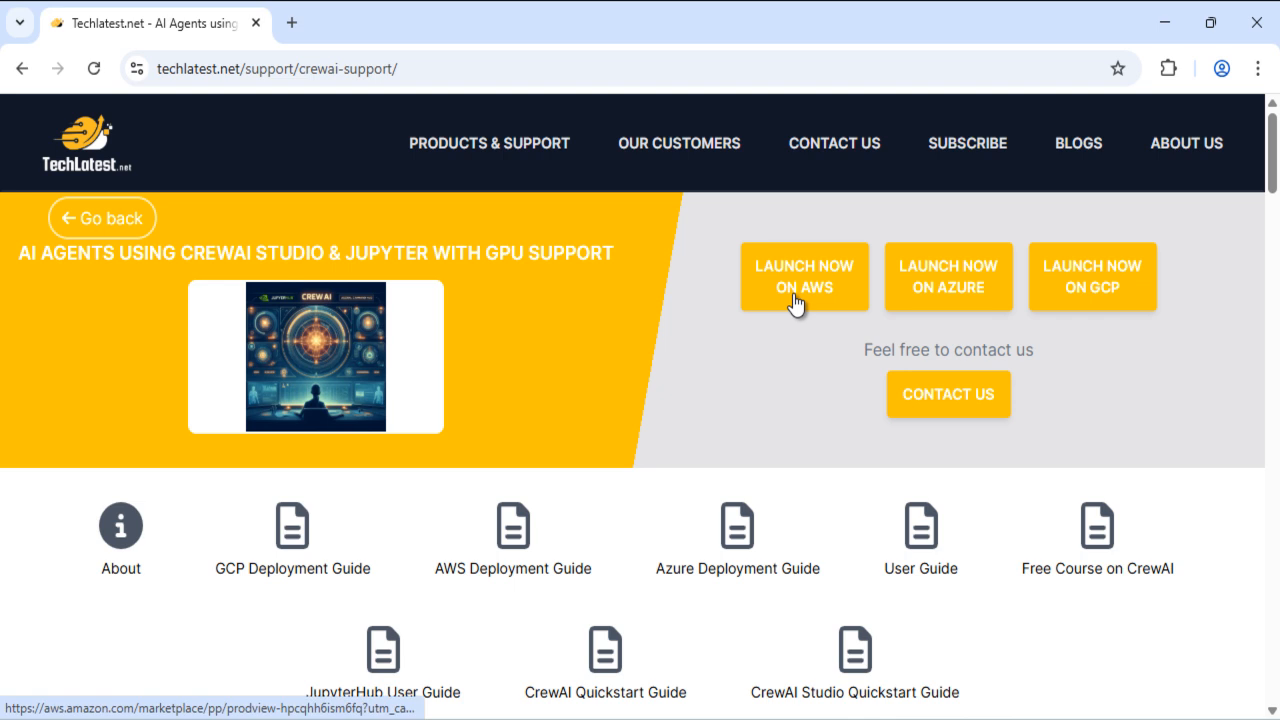
- Open the product's AWS Marketplace listing from the support page, and return there to open the AWS Deployment Guide
{"action": "left_click", "coordinate": [794, 298]}
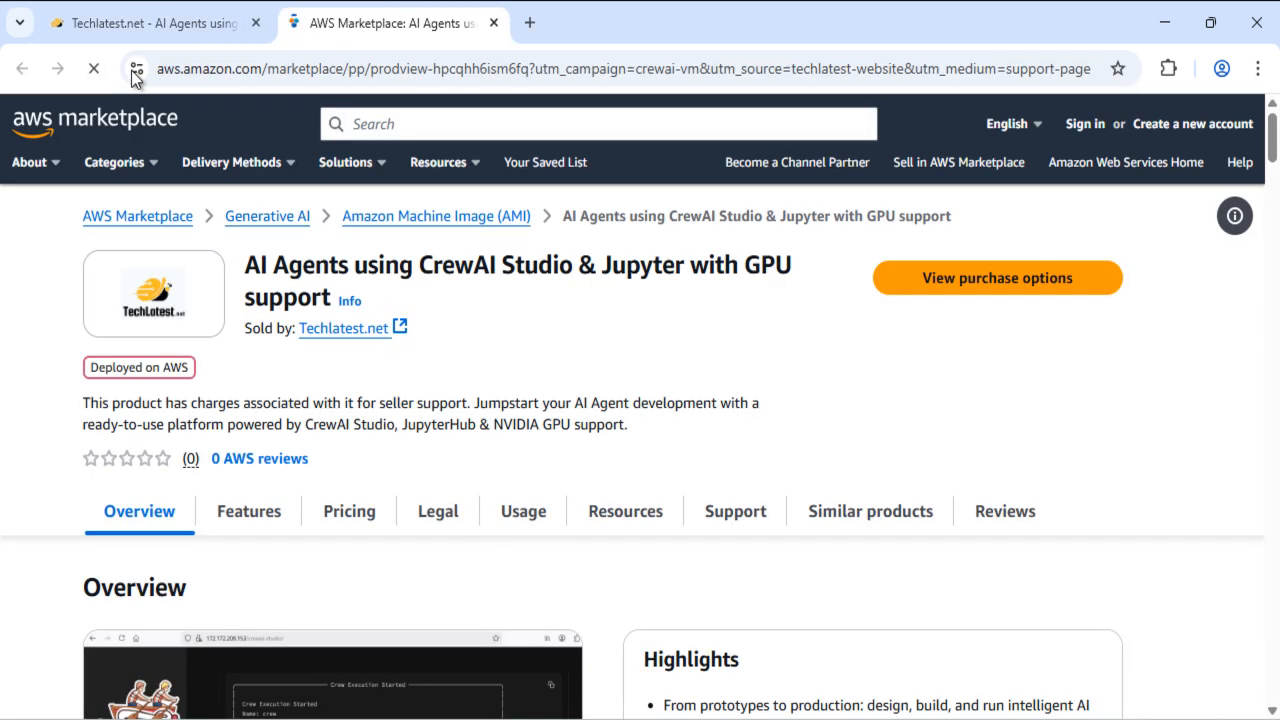
{"action": "left_click", "coordinate": [165, 24]}
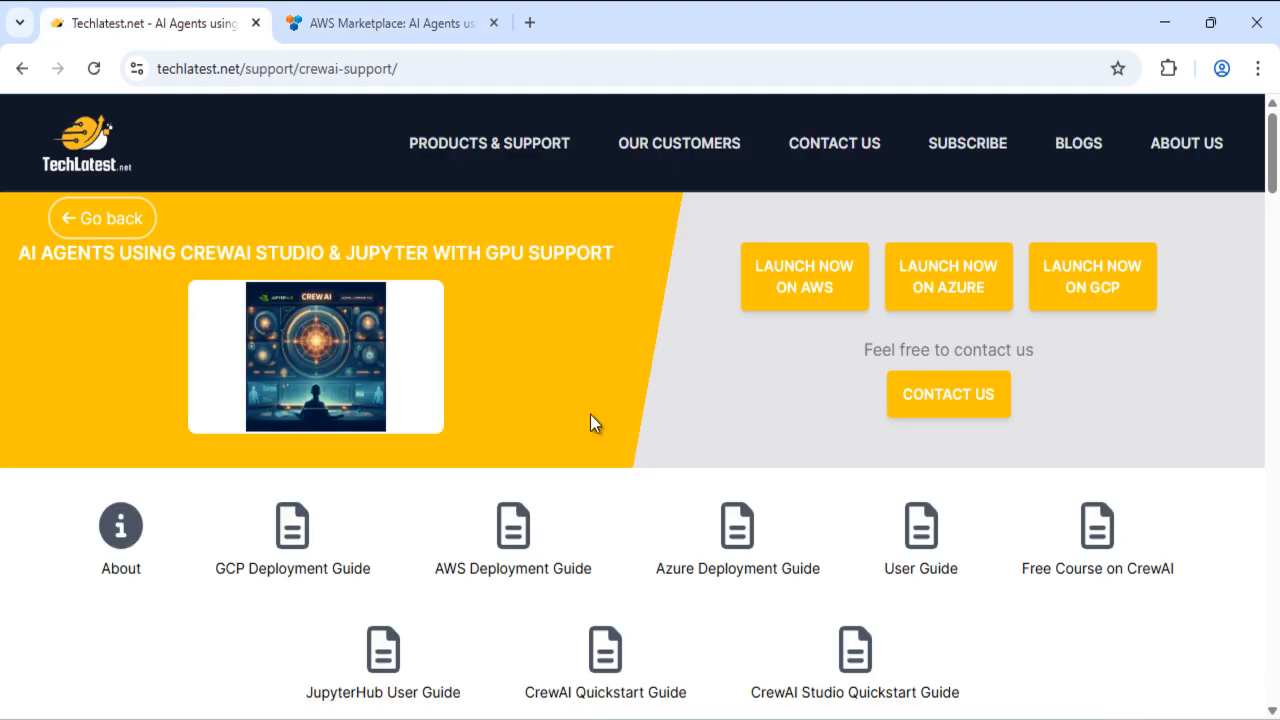
{"action": "scroll", "coordinate": [590, 420], "scroll_direction": "down", "scroll_amount": 2}
{"action": "left_click", "coordinate": [525, 372]}
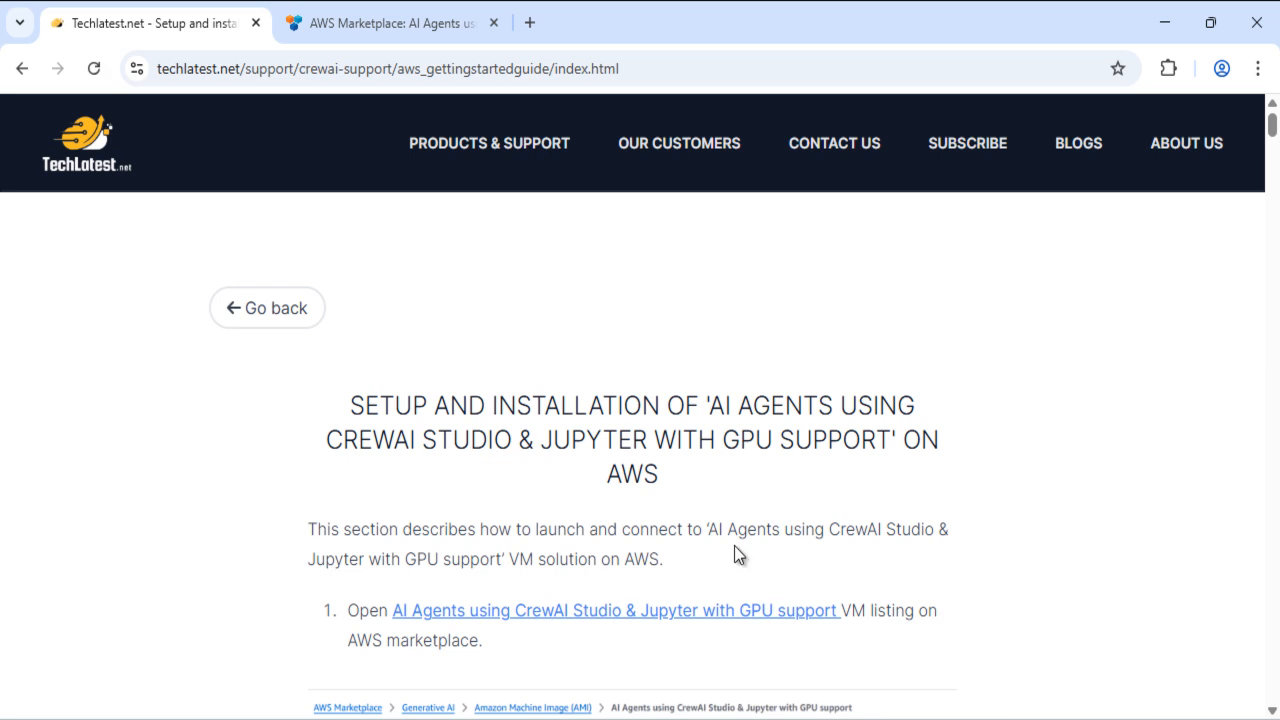
- Read through the AWS setup guide, covering purchase options, launch method, region, instance type, VPC, subnet and security group settings
{"action": "scroll", "coordinate": [737, 553], "scroll_direction": "down", "scroll_amount": 5}
{"action": "scroll", "coordinate": [737, 553], "scroll_direction": "down", "scroll_amount": 6}
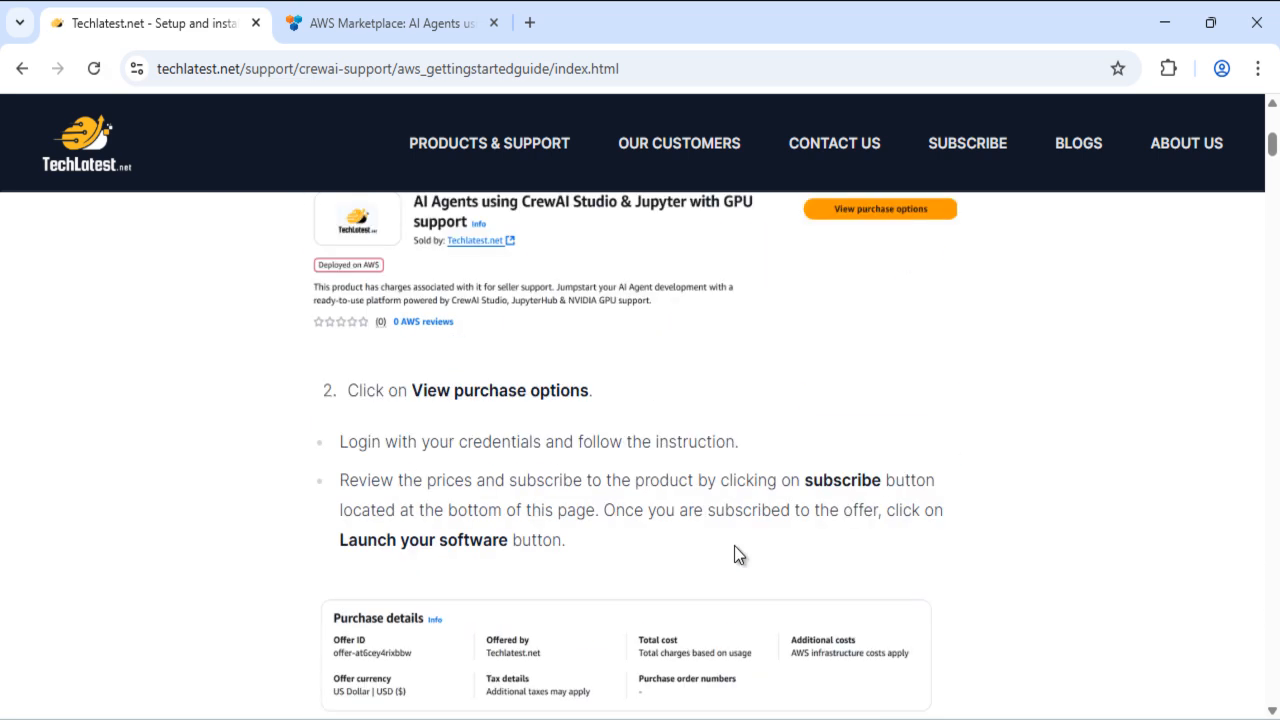
{"action": "scroll", "coordinate": [734, 555], "scroll_direction": "down", "scroll_amount": 7}
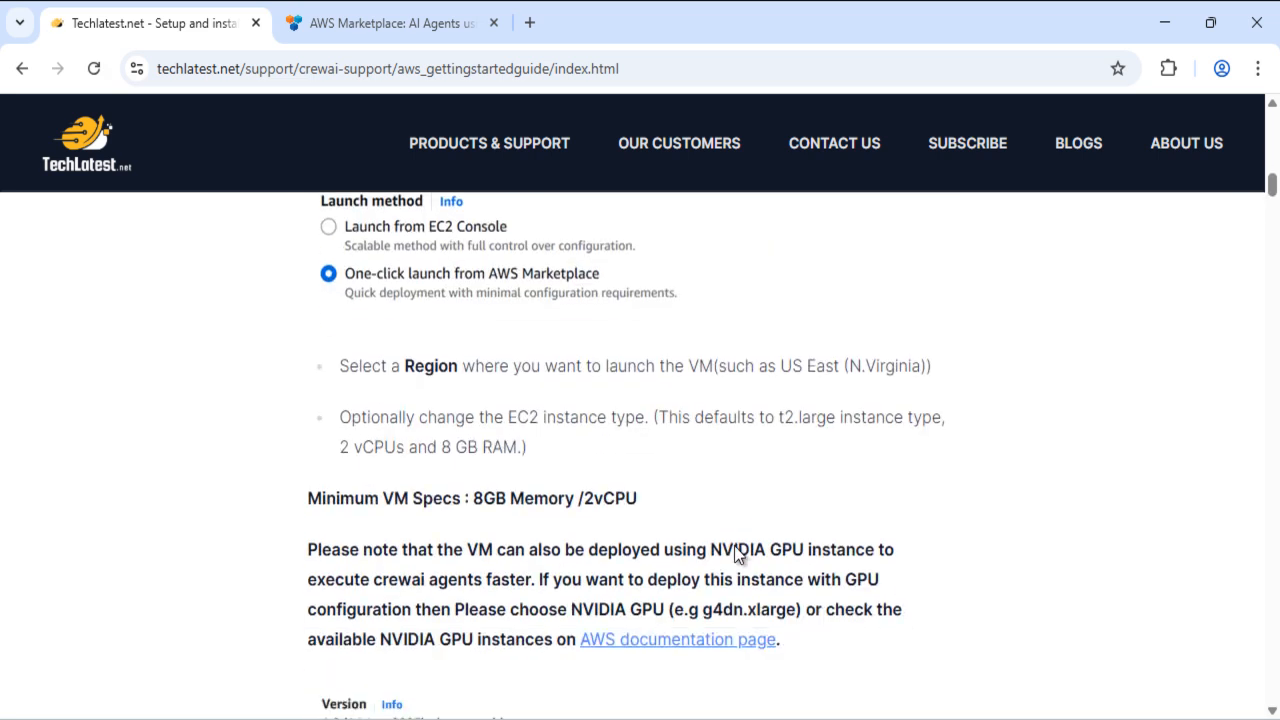
{"action": "scroll", "coordinate": [736, 545], "scroll_direction": "down", "scroll_amount": 10}
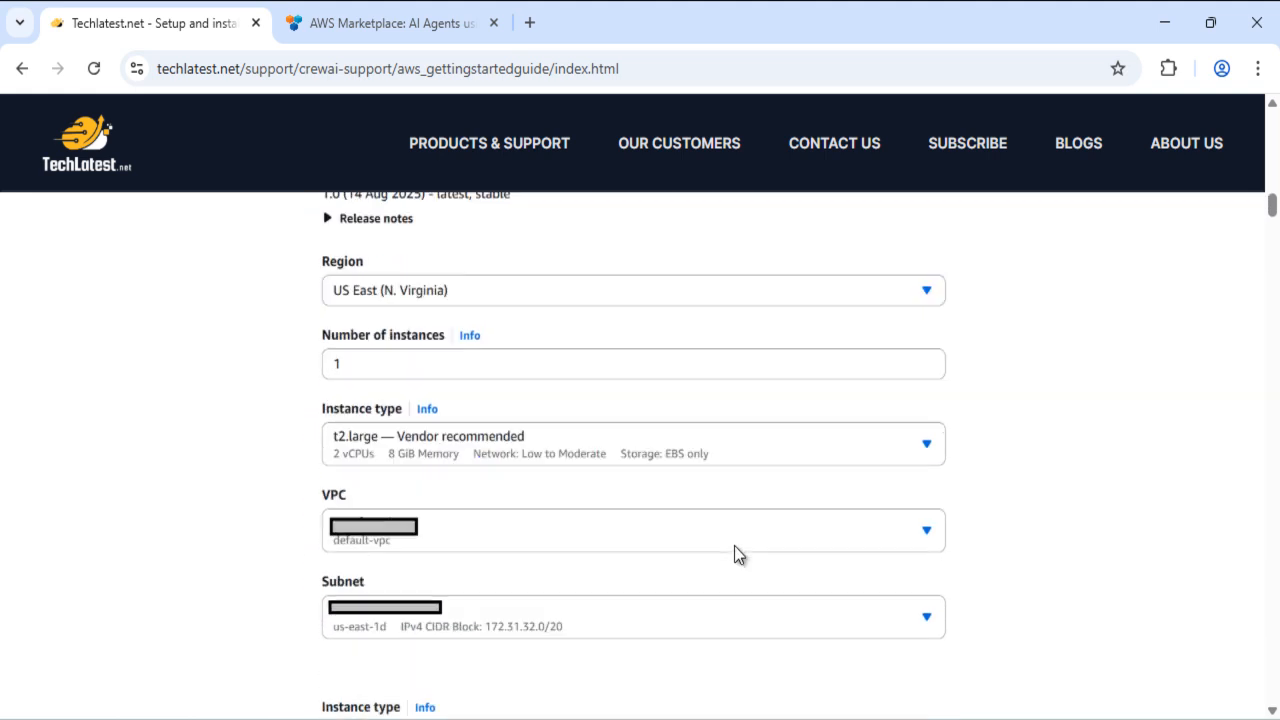
{"action": "scroll", "coordinate": [735, 547], "scroll_direction": "down", "scroll_amount": 2}
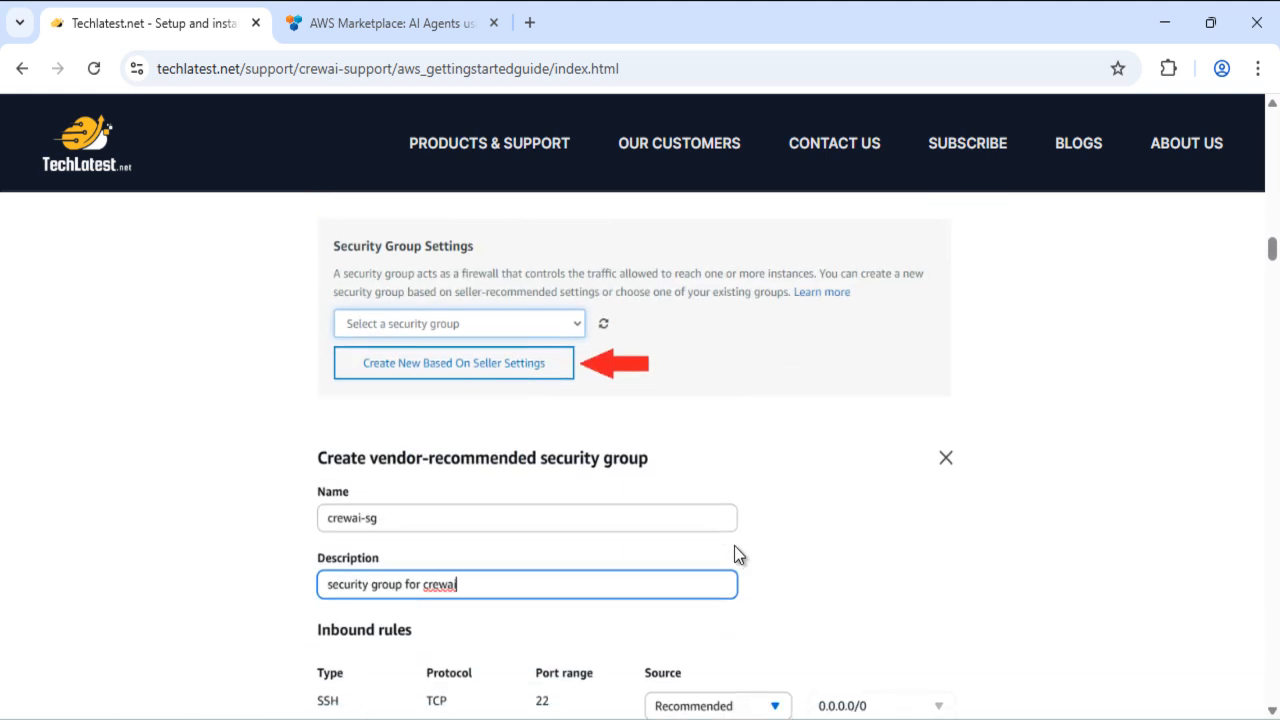
{"action": "scroll", "coordinate": [777, 541], "scroll_direction": "down", "scroll_amount": 6}
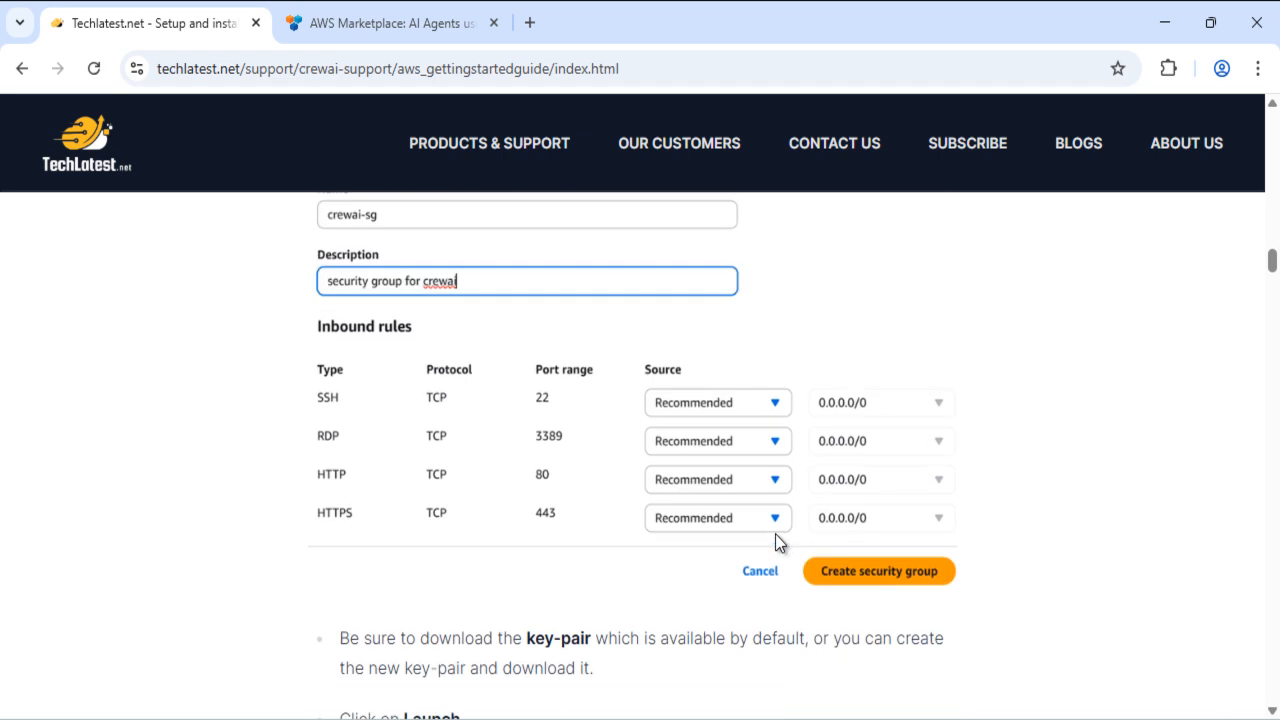
{"action": "scroll", "coordinate": [778, 541], "scroll_direction": "up", "scroll_amount": 20}
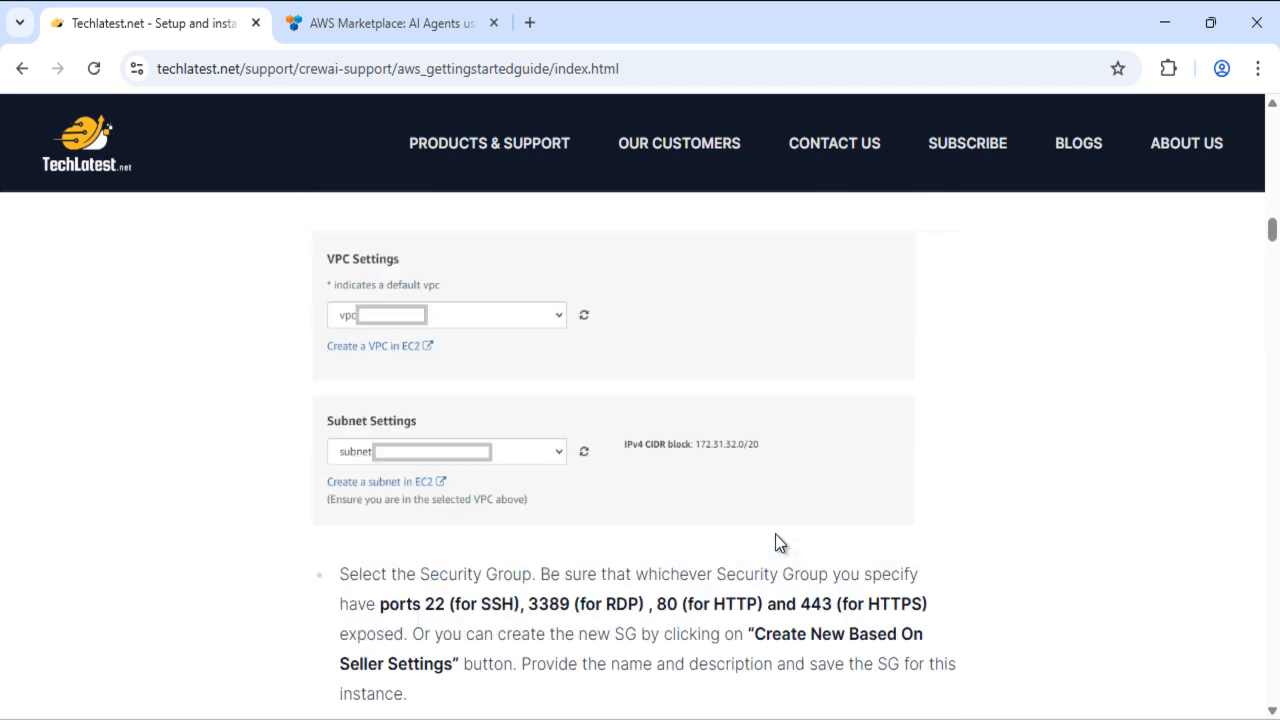
{"action": "scroll", "coordinate": [776, 542], "scroll_direction": "up", "scroll_amount": 2}
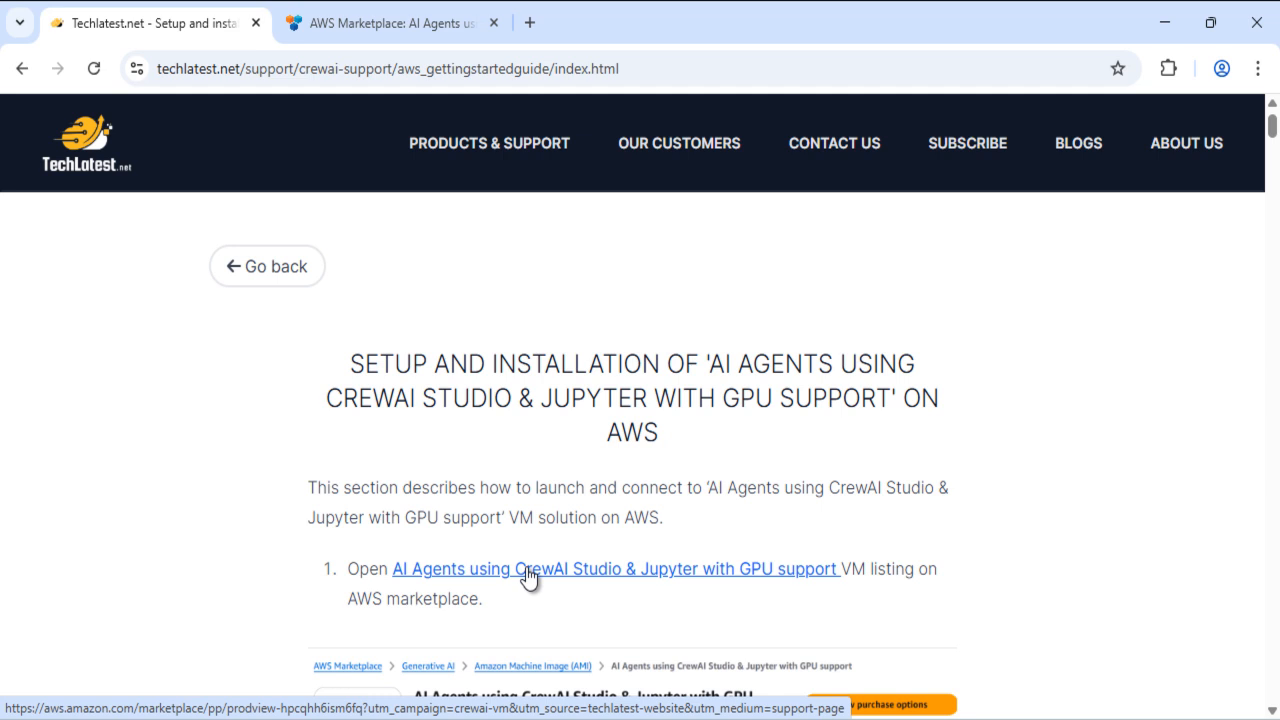
- Open the CrewAI Studio & Jupyter VM listing through the guide's first step and expand its full overview description
{"action": "left_click", "coordinate": [566, 577]}
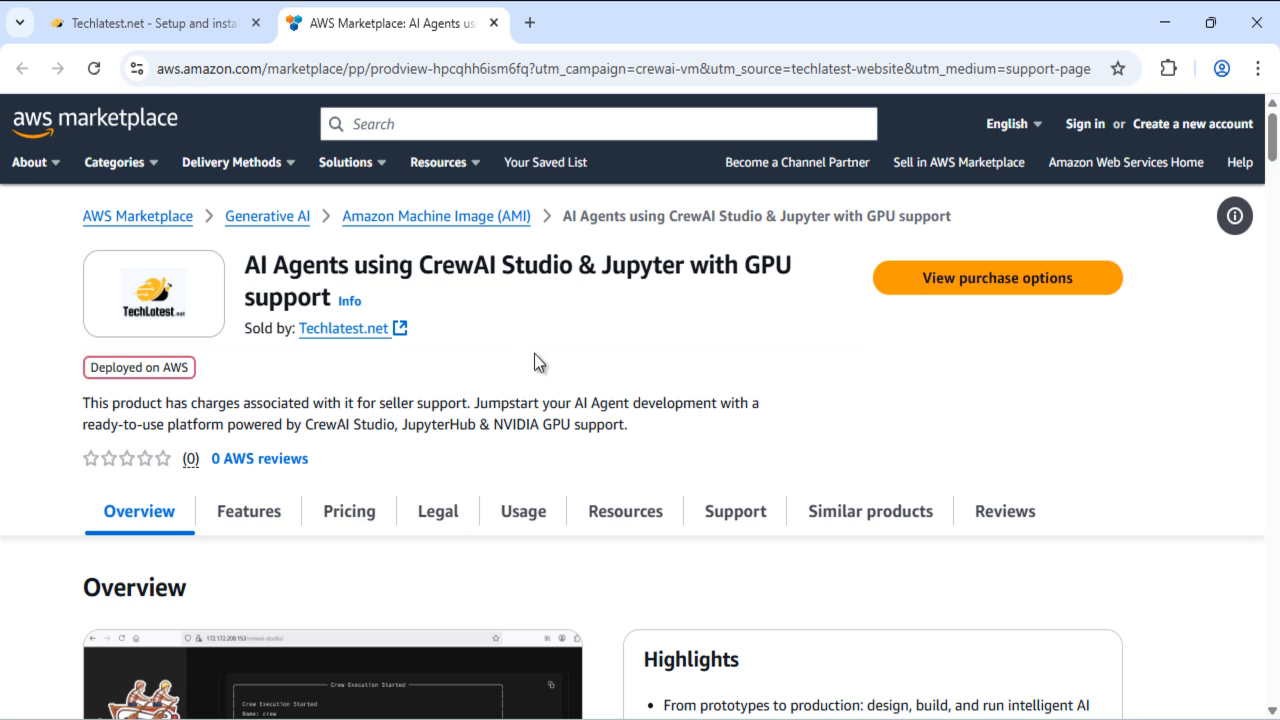
{"action": "scroll", "coordinate": [765, 356], "scroll_direction": "down", "scroll_amount": 3}
{"action": "scroll", "coordinate": [765, 357], "scroll_direction": "down", "scroll_amount": 9}
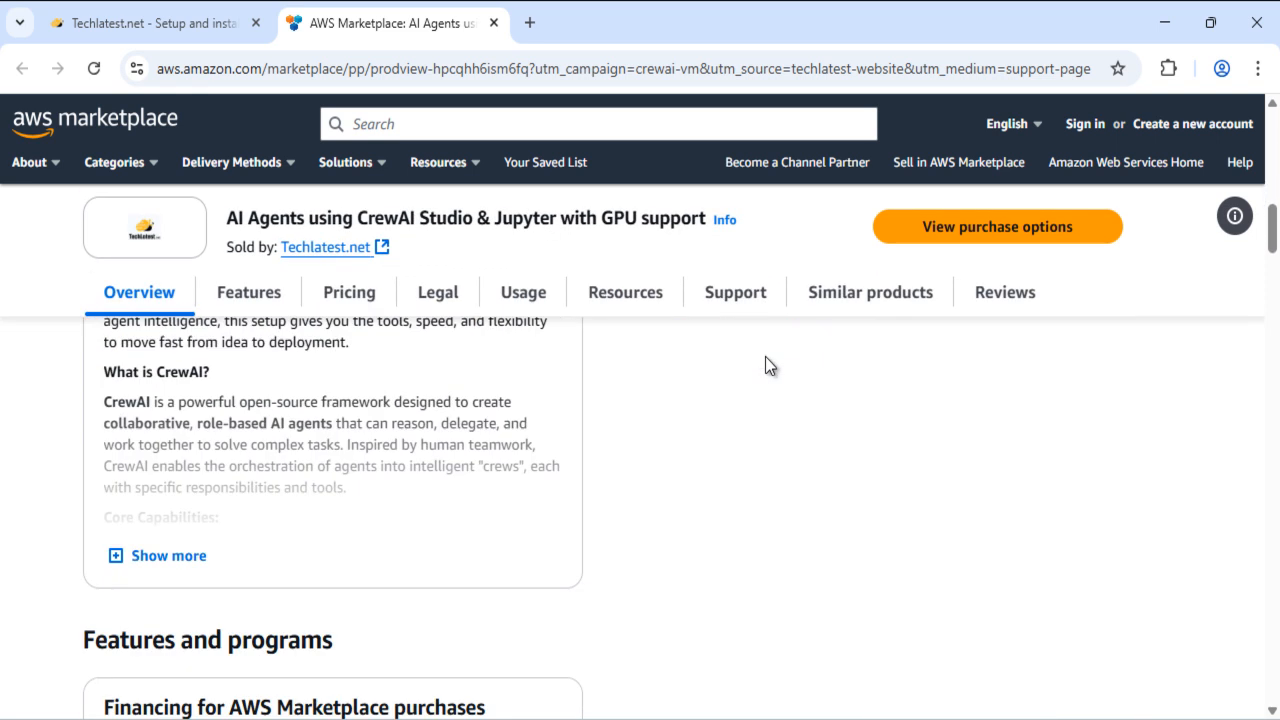
{"action": "left_click", "coordinate": [116, 558]}
{"action": "scroll", "coordinate": [686, 585], "scroll_direction": "down", "scroll_amount": 2}
{"action": "scroll", "coordinate": [690, 578], "scroll_direction": "down", "scroll_amount": 8}
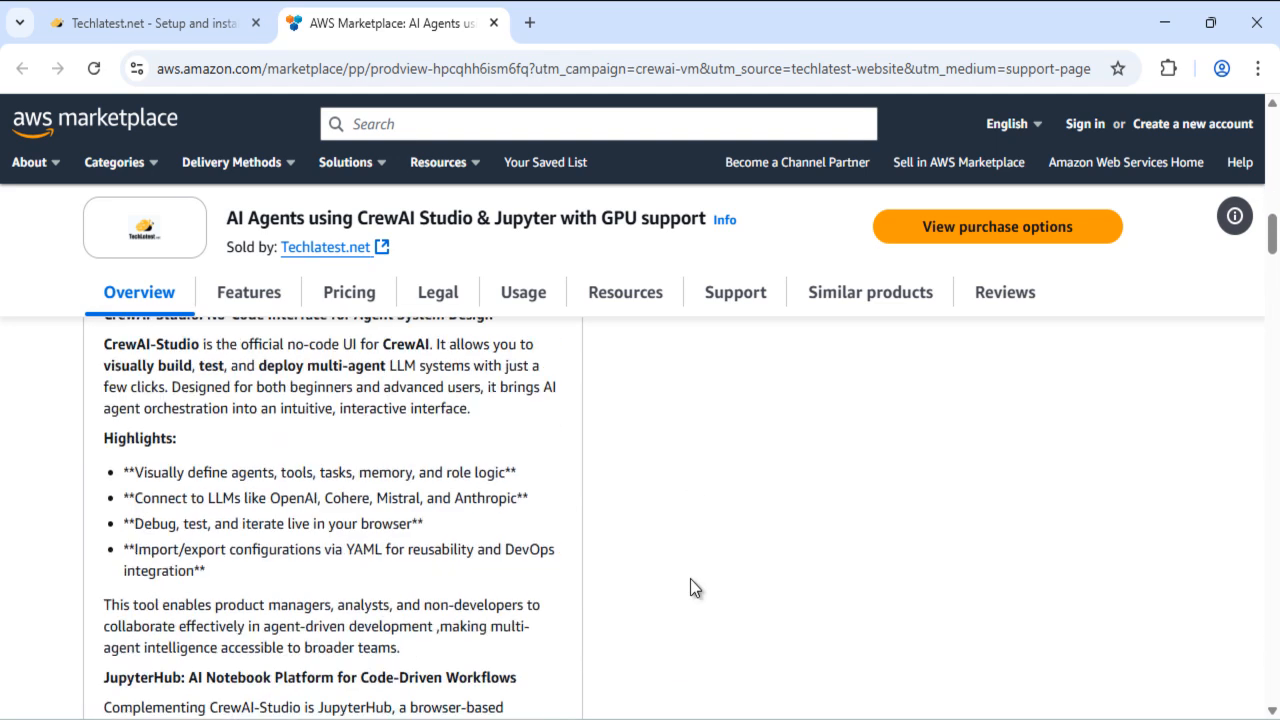
{"action": "scroll", "coordinate": [690, 580], "scroll_direction": "up", "scroll_amount": 15}
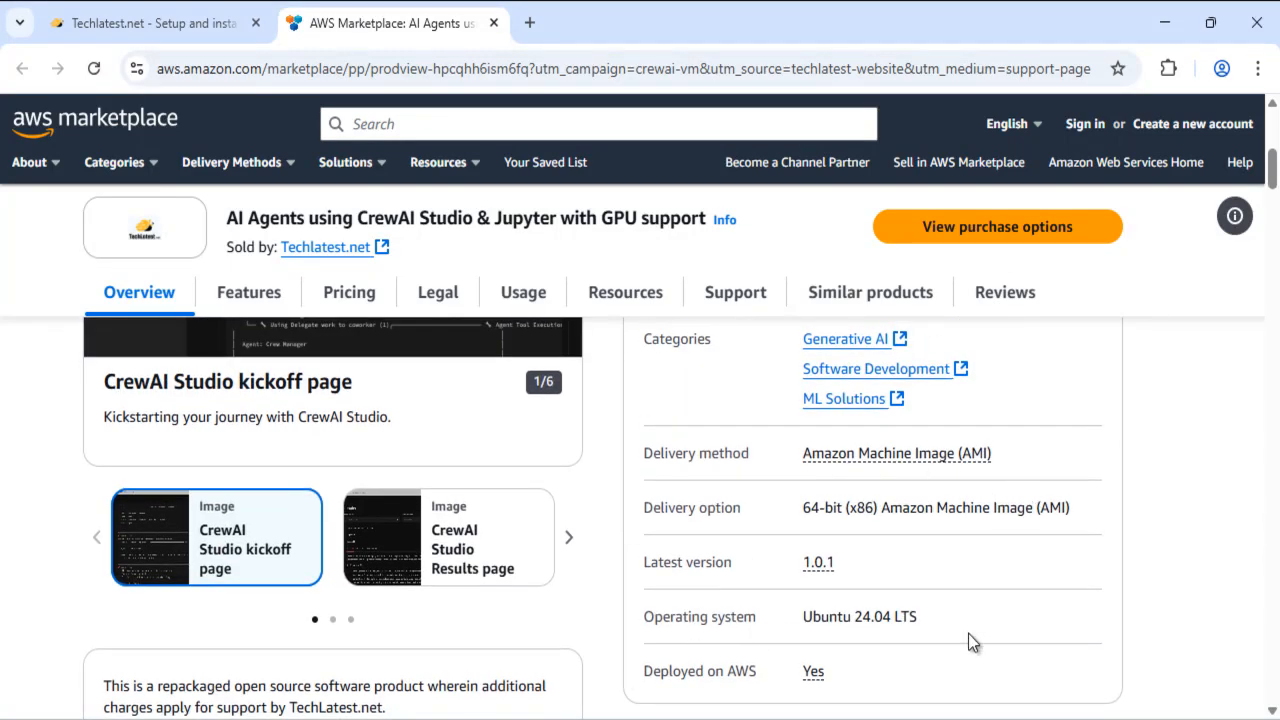
{"action": "scroll", "coordinate": [968, 633], "scroll_direction": "up", "scroll_amount": 3}
{"action": "scroll", "coordinate": [968, 633], "scroll_direction": "down", "scroll_amount": 4}
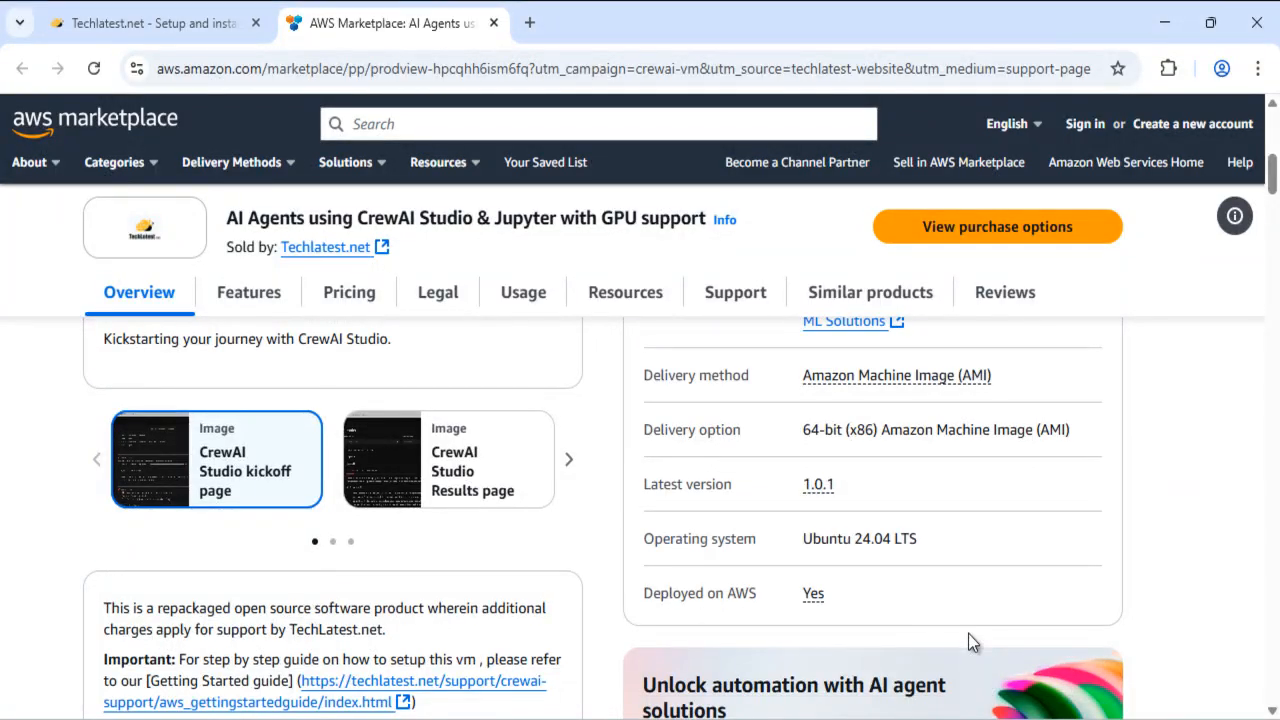
{"action": "scroll", "coordinate": [968, 633], "scroll_direction": "down", "scroll_amount": 3}
{"action": "scroll", "coordinate": [166, 631], "scroll_direction": "down", "scroll_amount": 3}
{"action": "scroll", "coordinate": [166, 631], "scroll_direction": "down", "scroll_amount": 15}
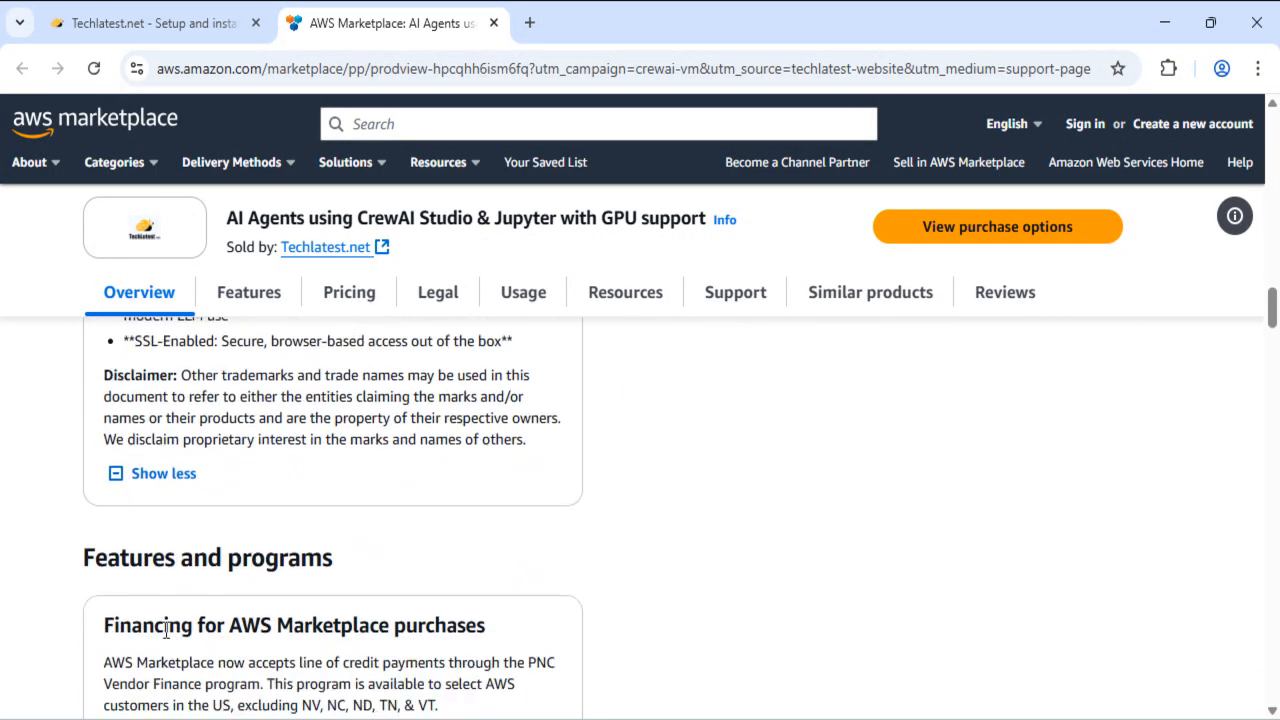
- Examine the listing's hourly usage costs by instance type, vendor refund policy, delivery details and usage instructions
{"action": "scroll", "coordinate": [166, 631], "scroll_direction": "down", "scroll_amount": 12}
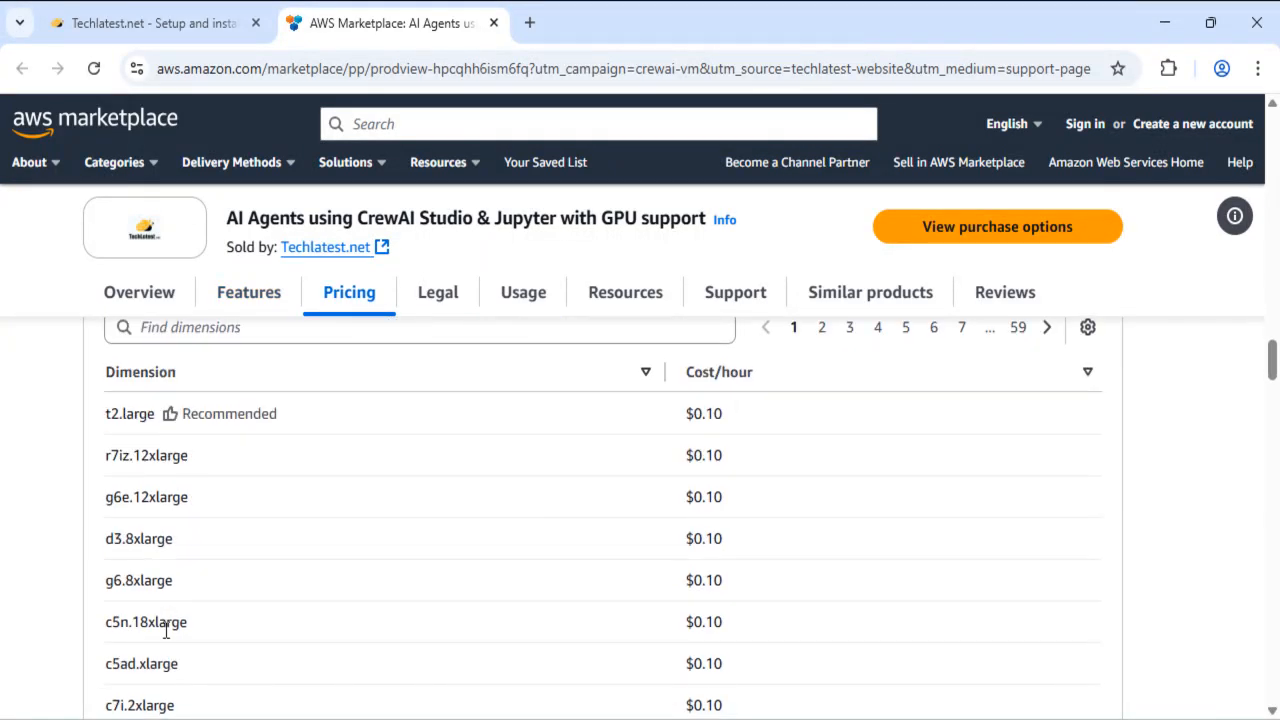
{"action": "scroll", "coordinate": [823, 605], "scroll_direction": "up", "scroll_amount": 3}
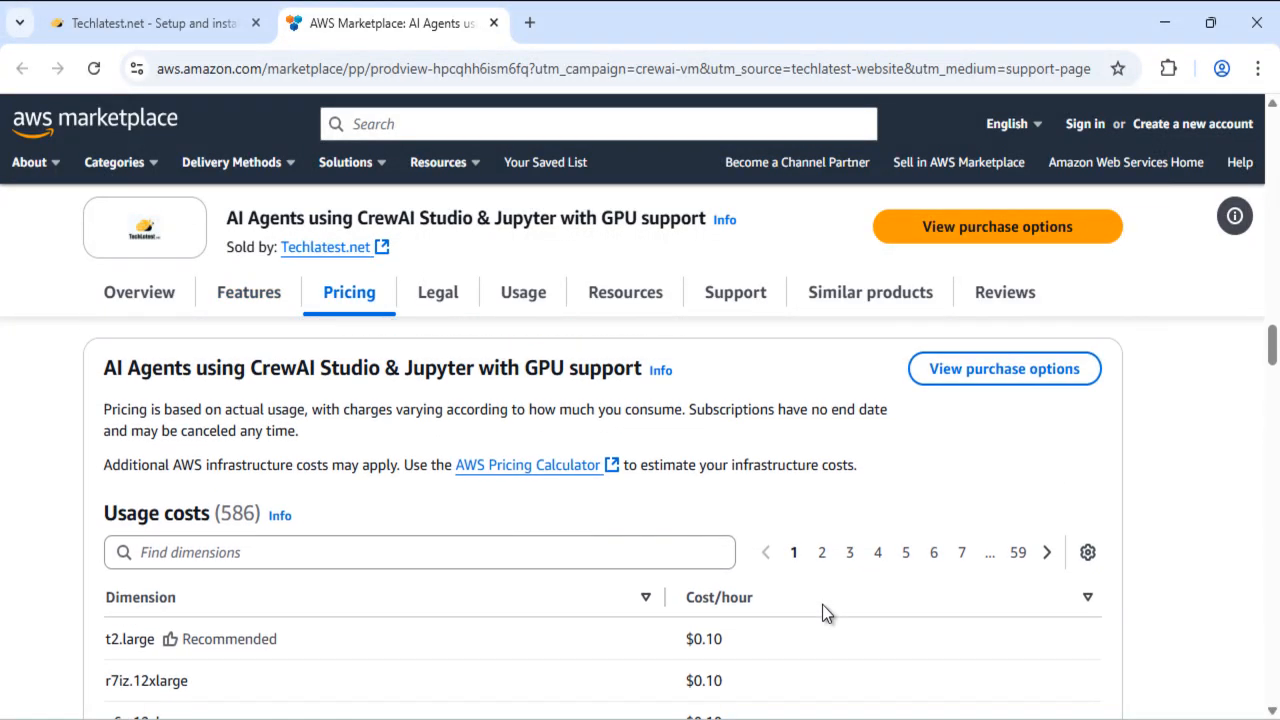
{"action": "scroll", "coordinate": [822, 604], "scroll_direction": "down", "scroll_amount": 10}
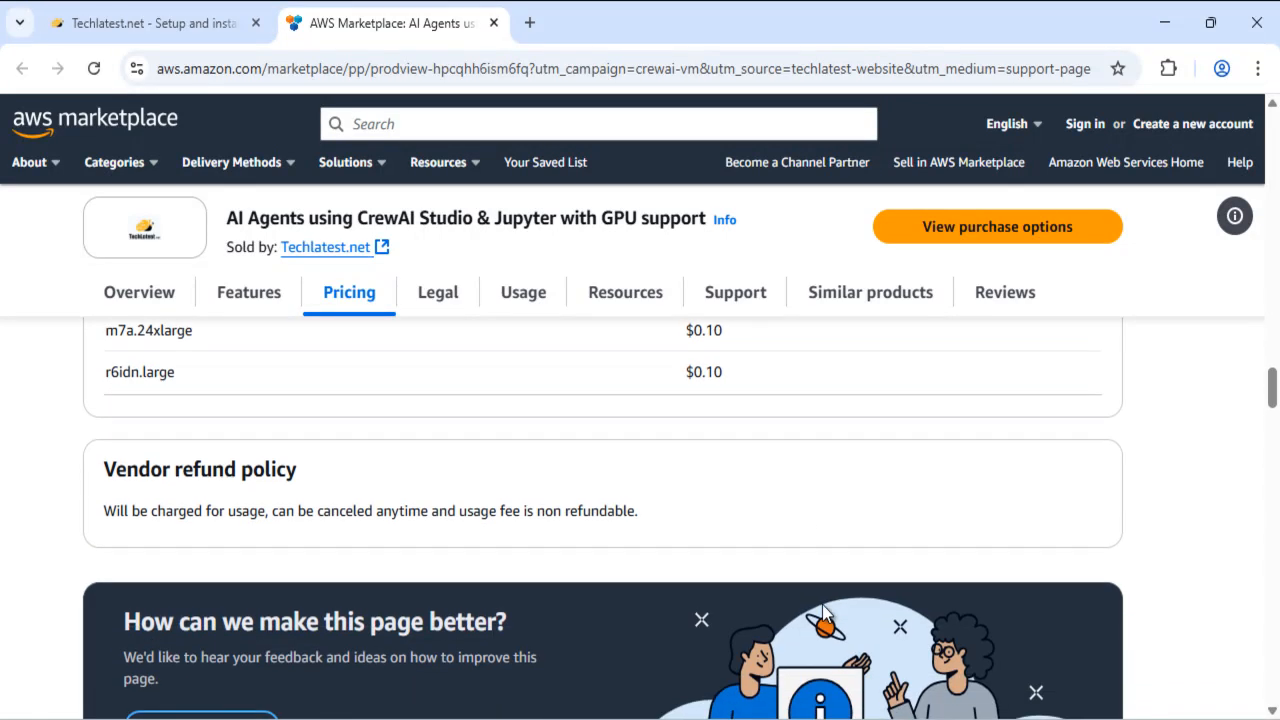
{"action": "scroll", "coordinate": [824, 606], "scroll_direction": "down", "scroll_amount": 3}
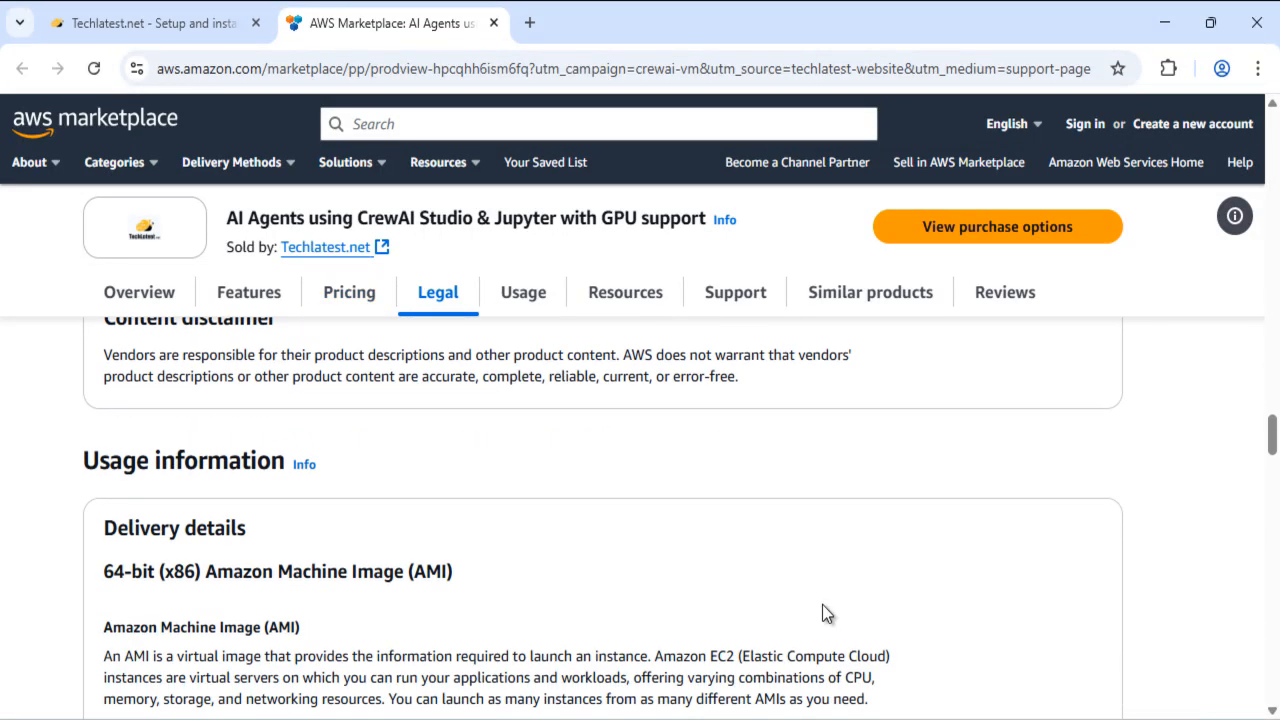
{"action": "scroll", "coordinate": [822, 604], "scroll_direction": "down", "scroll_amount": 4}
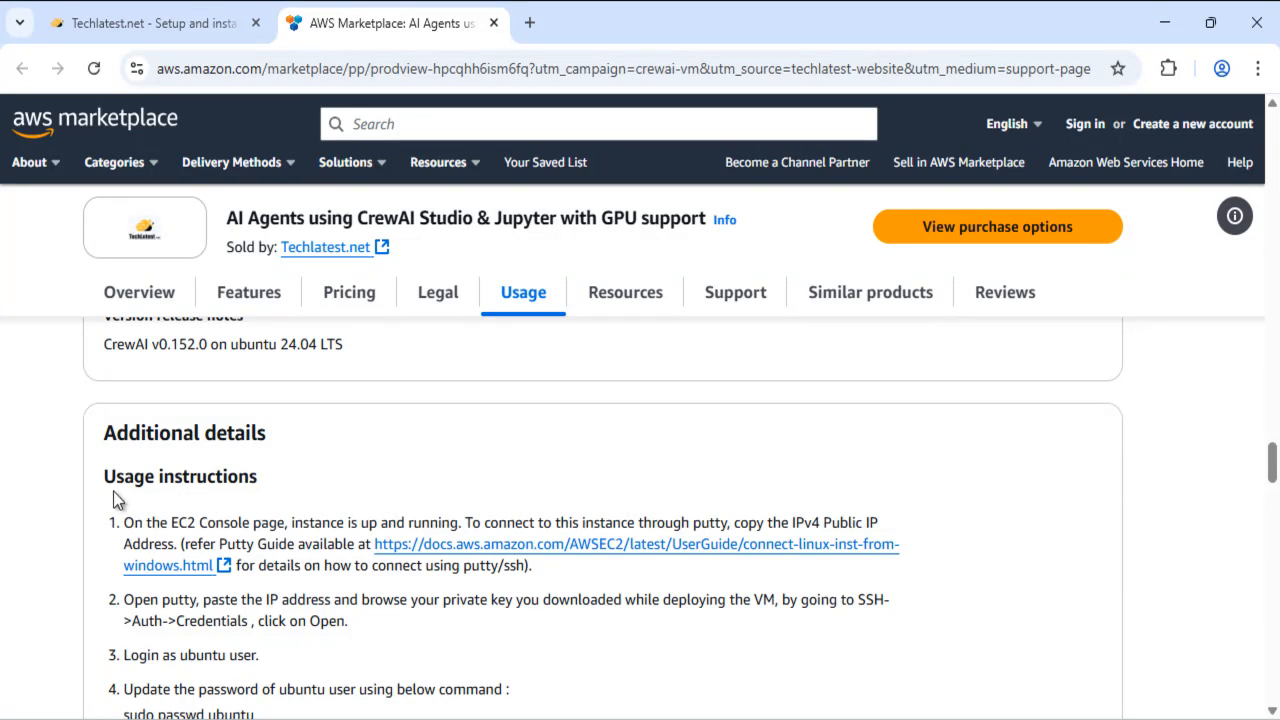
{"action": "scroll", "coordinate": [317, 480], "scroll_direction": "down", "scroll_amount": 2}
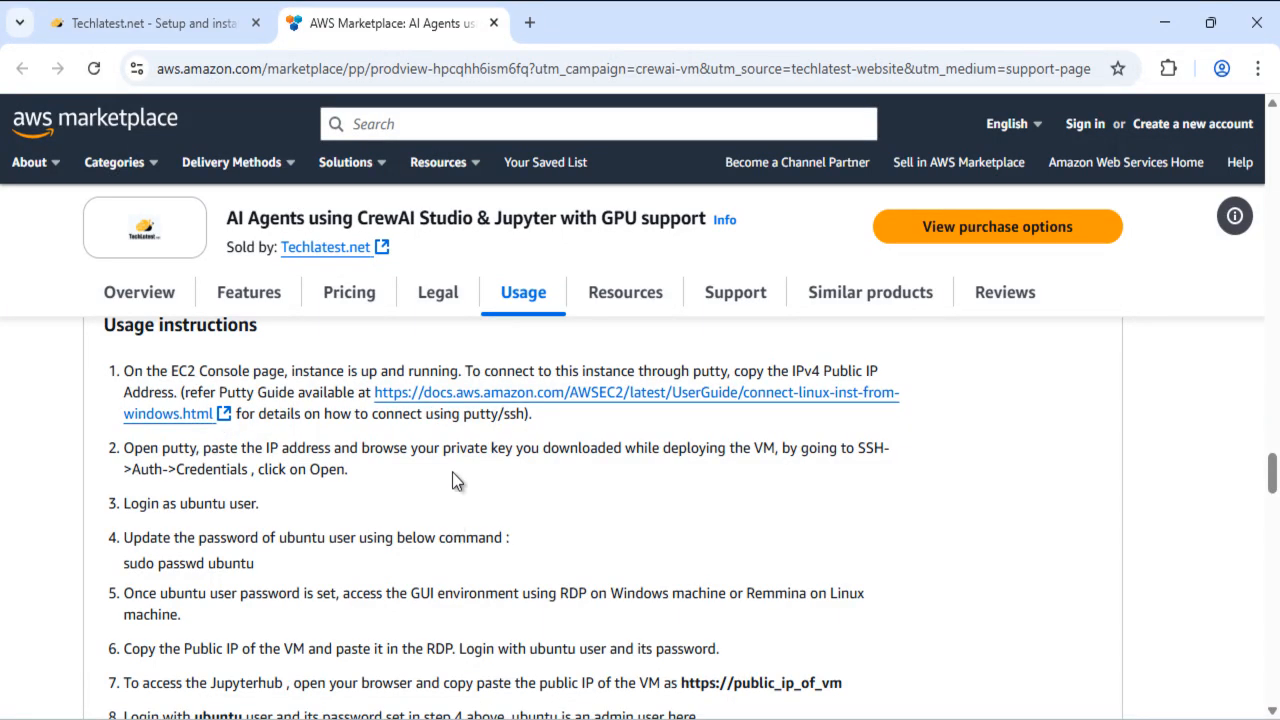
{"action": "scroll", "coordinate": [449, 516], "scroll_direction": "down", "scroll_amount": 2}
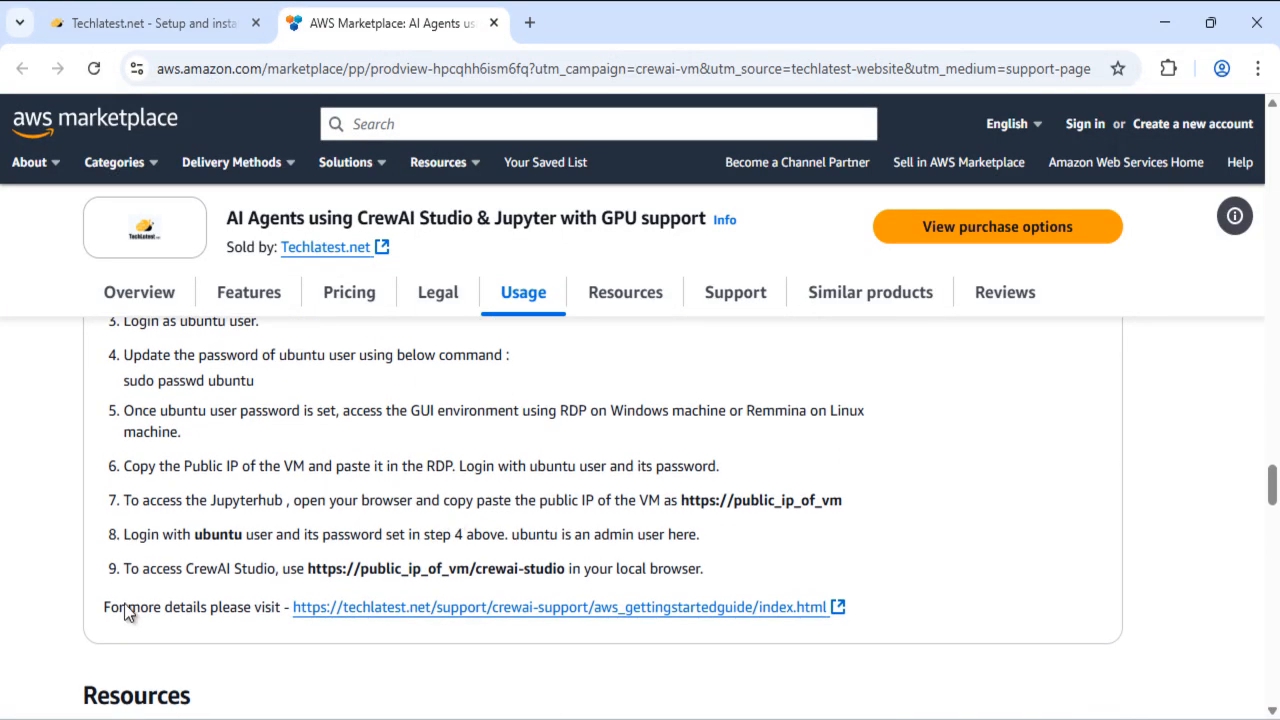
{"action": "scroll", "coordinate": [742, 625], "scroll_direction": "down", "scroll_amount": 3}
- Open the purchase options for the AI Agents using CrewAI Studio & Jupyter with GPU support listing
{"action": "scroll", "coordinate": [742, 625], "scroll_direction": "up", "scroll_amount": 8}
{"action": "scroll", "coordinate": [742, 623], "scroll_direction": "up", "scroll_amount": 10}
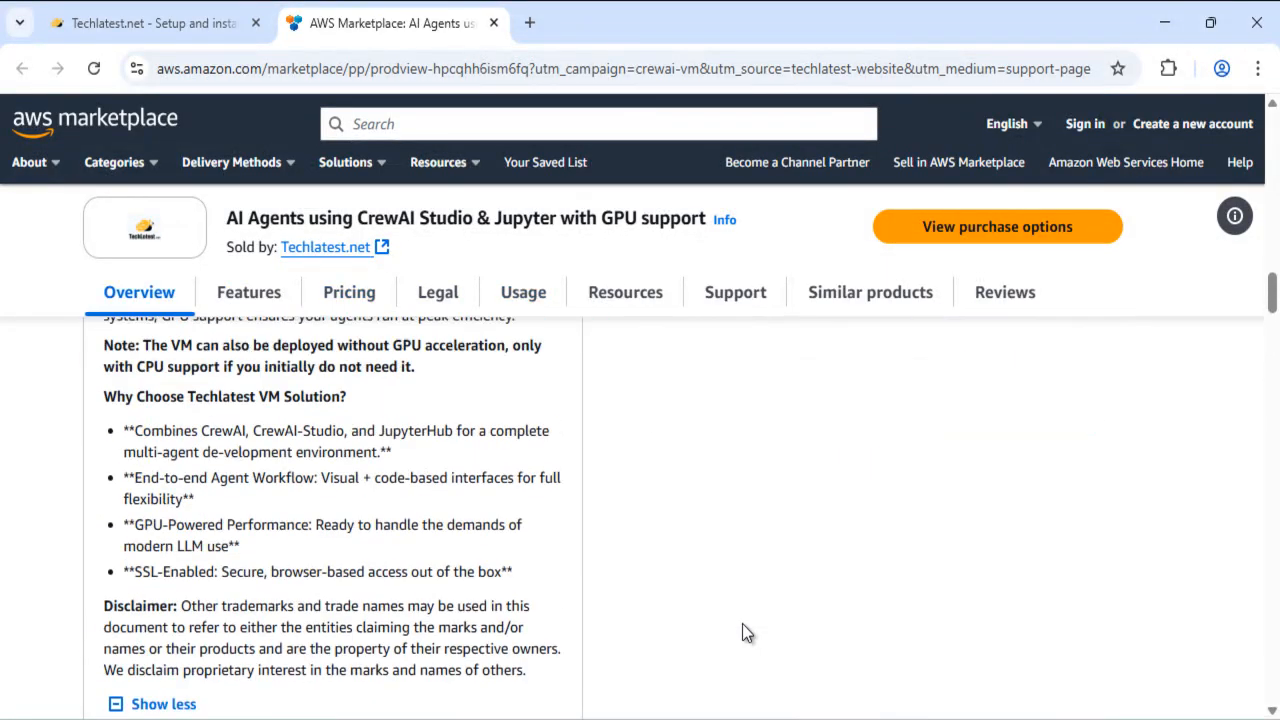
{"action": "scroll", "coordinate": [742, 623], "scroll_direction": "up", "scroll_amount": 8}
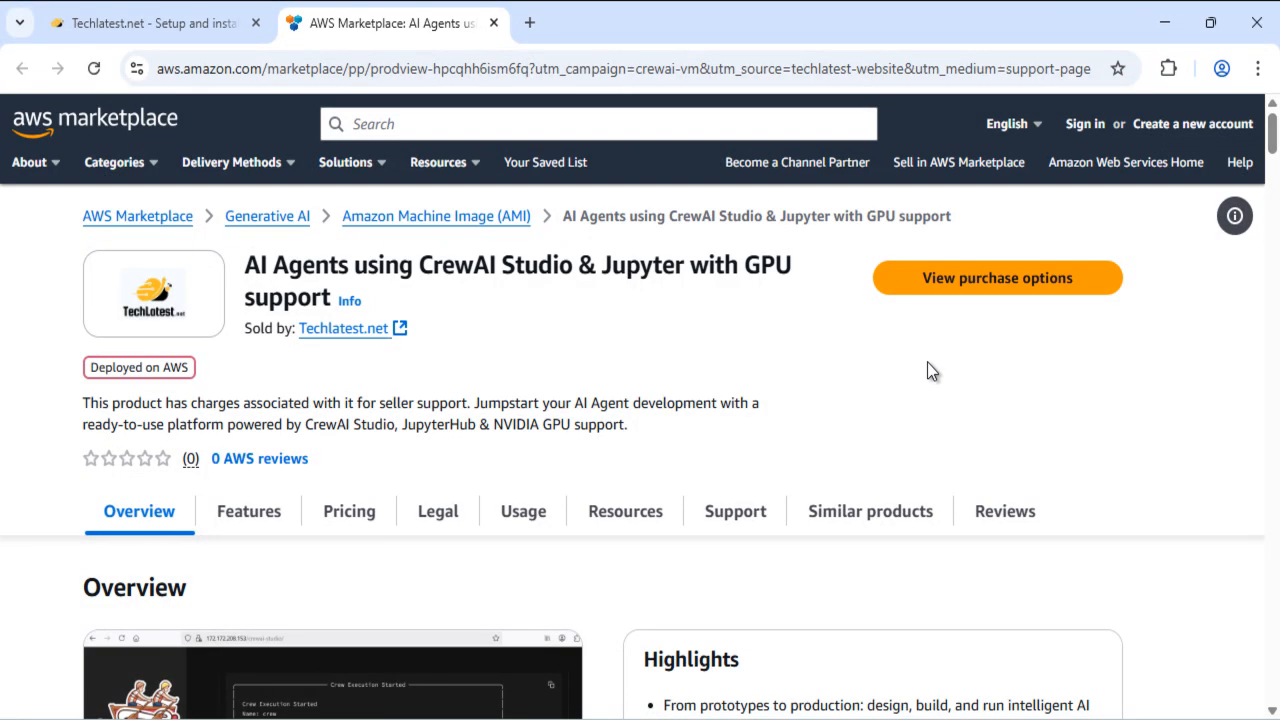
{"action": "left_click", "coordinate": [1012, 285]}
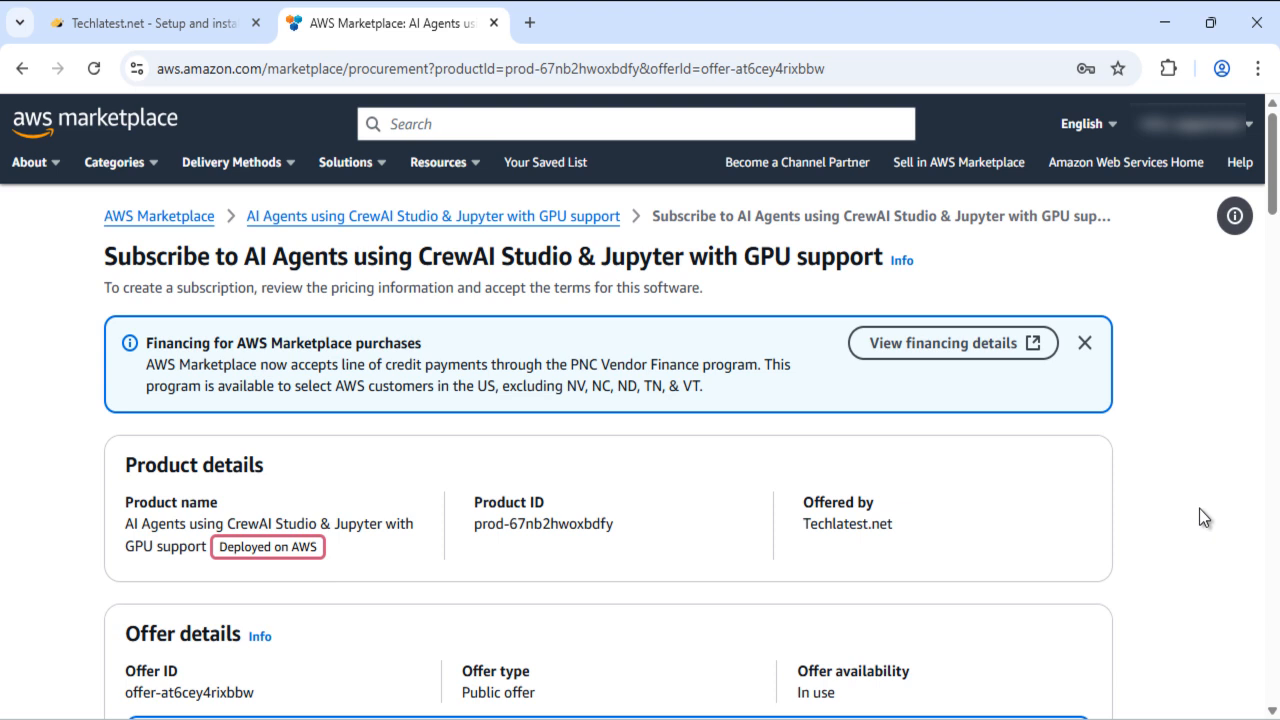
- Review the subscription page's product details, offer, pricing, terms and conditions, and purchase details
{"action": "scroll", "coordinate": [1199, 508], "scroll_direction": "down", "scroll_amount": 10}
{"action": "scroll", "coordinate": [1199, 508], "scroll_direction": "down", "scroll_amount": 10}
{"action": "scroll", "coordinate": [1199, 508], "scroll_direction": "up", "scroll_amount": 5}
{"action": "scroll", "coordinate": [1200, 509], "scroll_direction": "up", "scroll_amount": 4}
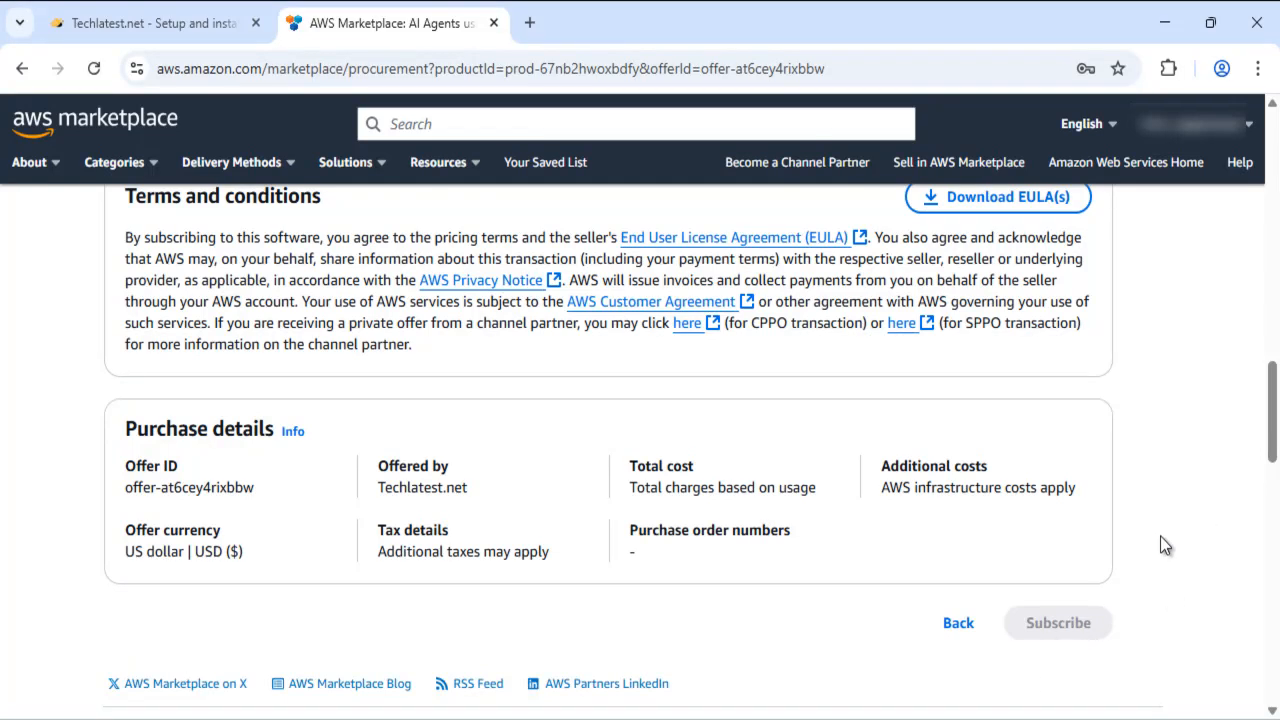
{"action": "scroll", "coordinate": [1160, 536], "scroll_direction": "up", "scroll_amount": 10}
{"action": "scroll", "coordinate": [1160, 536], "scroll_direction": "down", "scroll_amount": 3}
{"action": "scroll", "coordinate": [1160, 545], "scroll_direction": "up", "scroll_amount": 10}
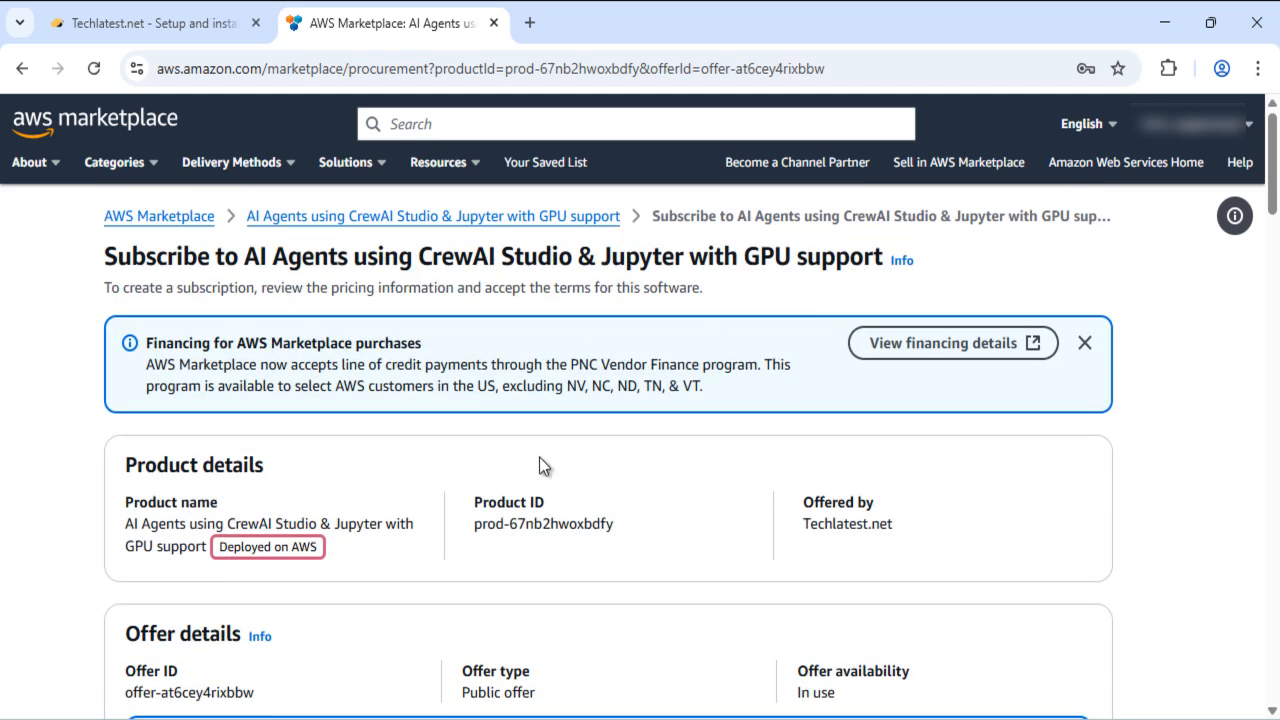
- Open the software launch page from the already accepted offer in the offer details
{"action": "scroll", "coordinate": [543, 465], "scroll_direction": "down", "scroll_amount": 1}
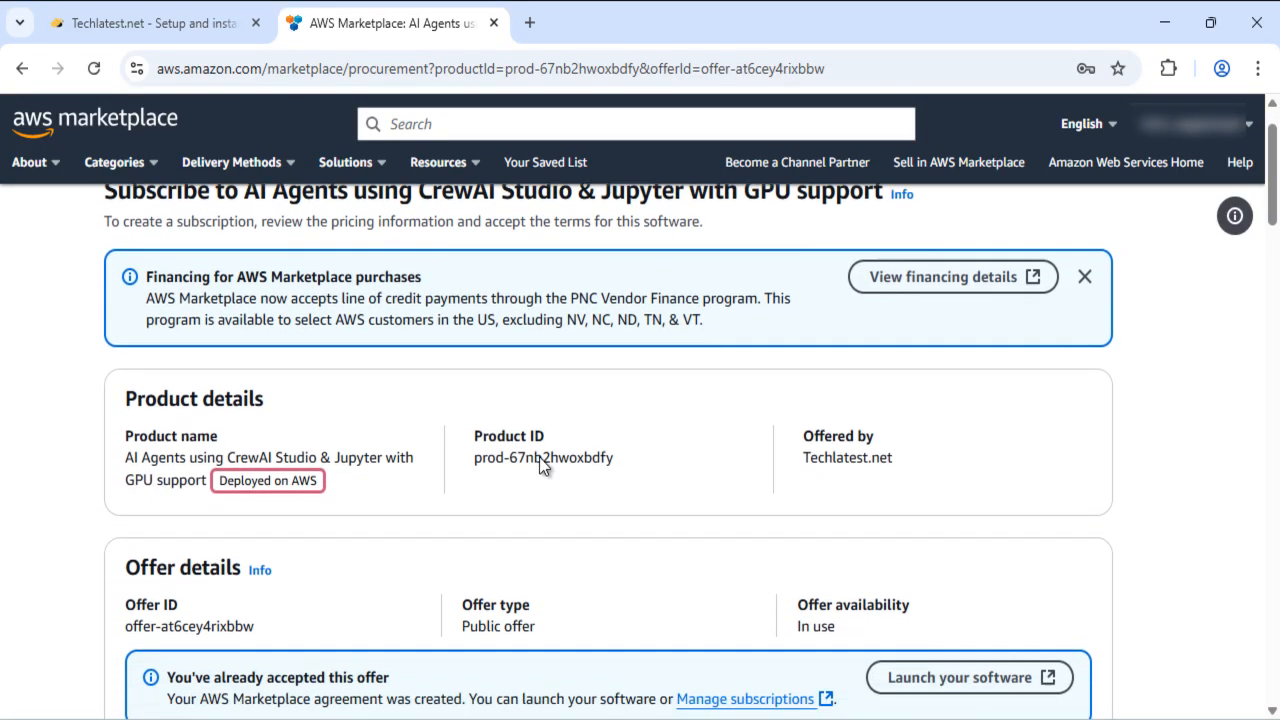
{"action": "scroll", "coordinate": [539, 460], "scroll_direction": "down", "scroll_amount": 3}
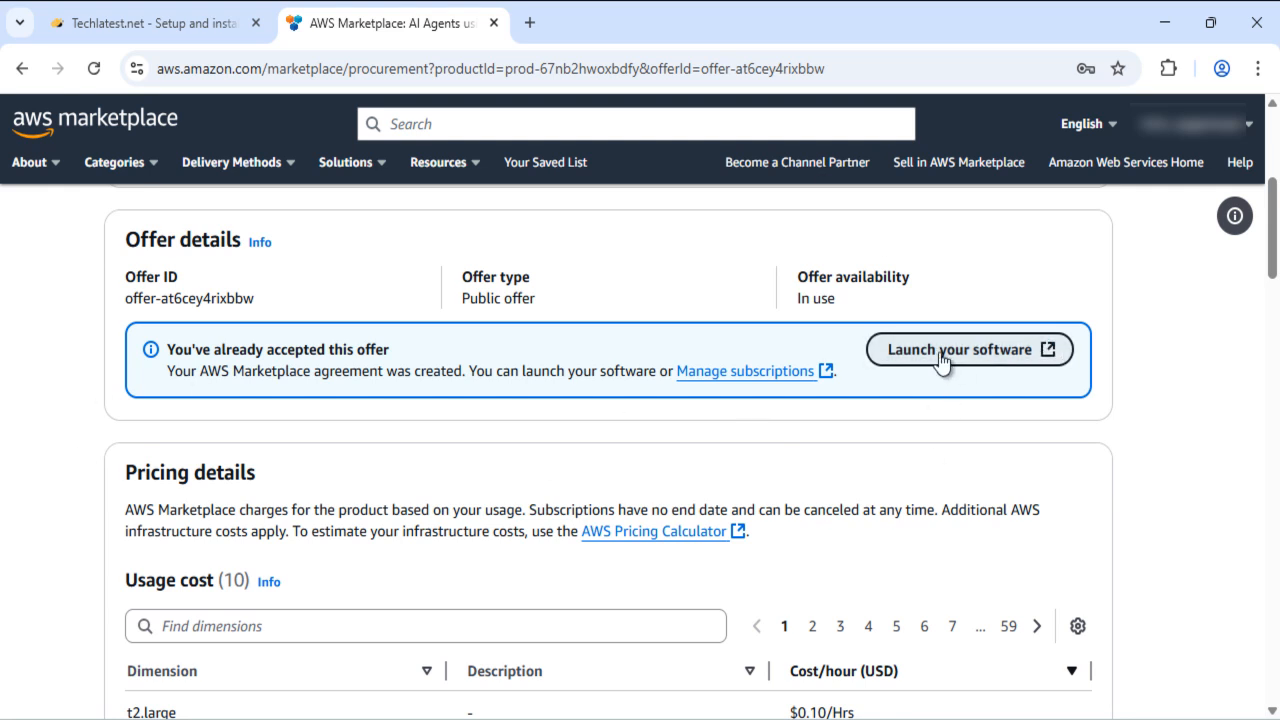
{"action": "left_click", "coordinate": [911, 352]}
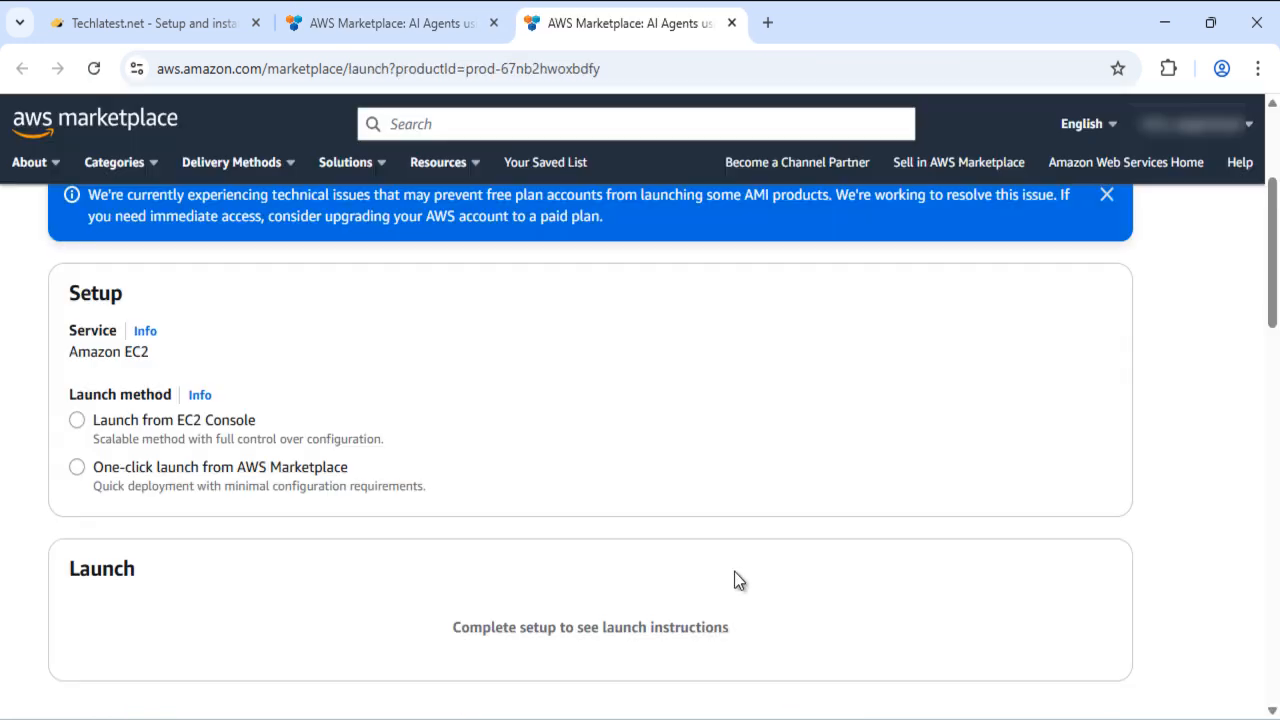
- Choose Launch from EC2 Console as the launch method and expand the version's release notes
{"action": "scroll", "coordinate": [734, 571], "scroll_direction": "down", "scroll_amount": 1}
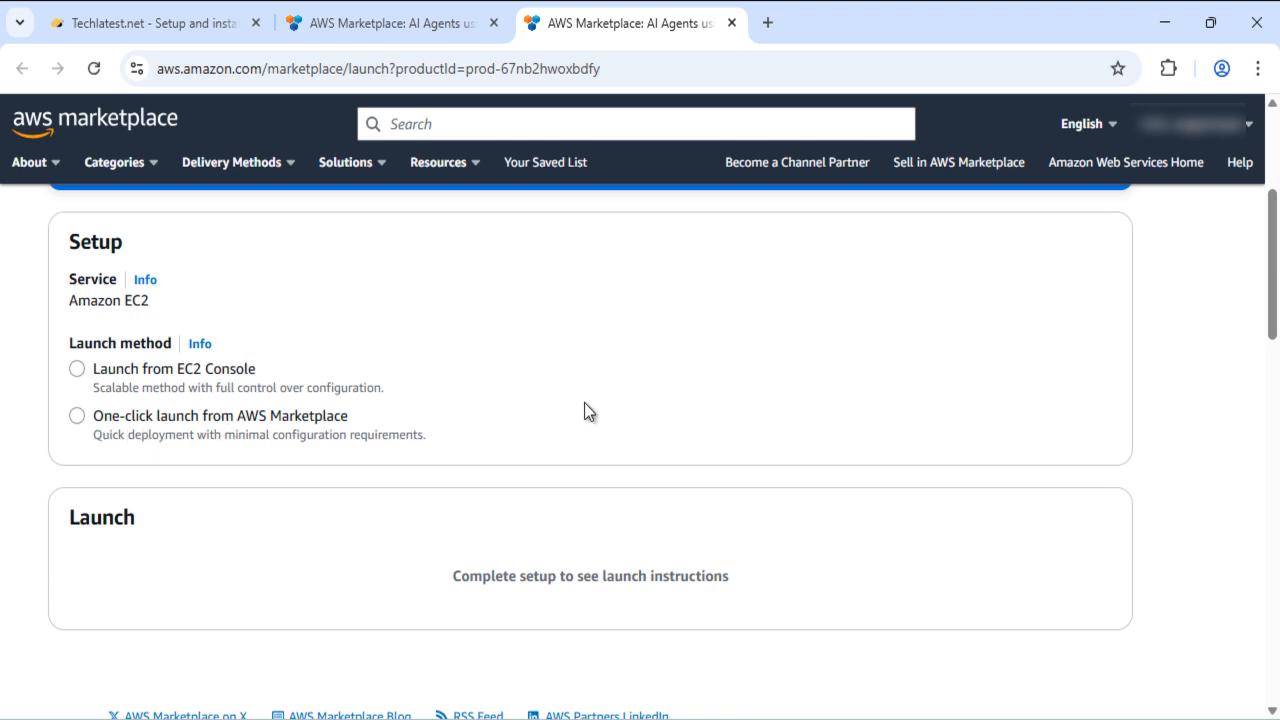
{"action": "scroll", "coordinate": [585, 403], "scroll_direction": "down", "scroll_amount": 1}
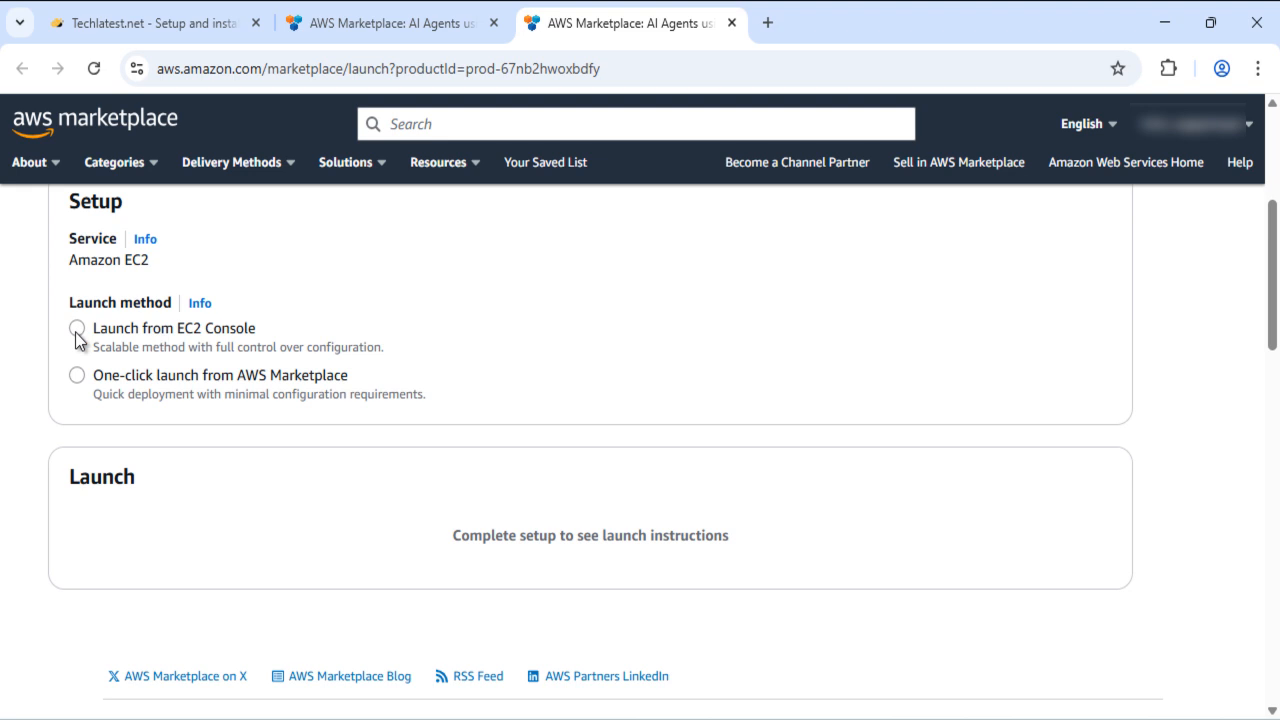
{"action": "left_click", "coordinate": [77, 330]}
{"action": "scroll", "coordinate": [731, 466], "scroll_direction": "down", "scroll_amount": 2}
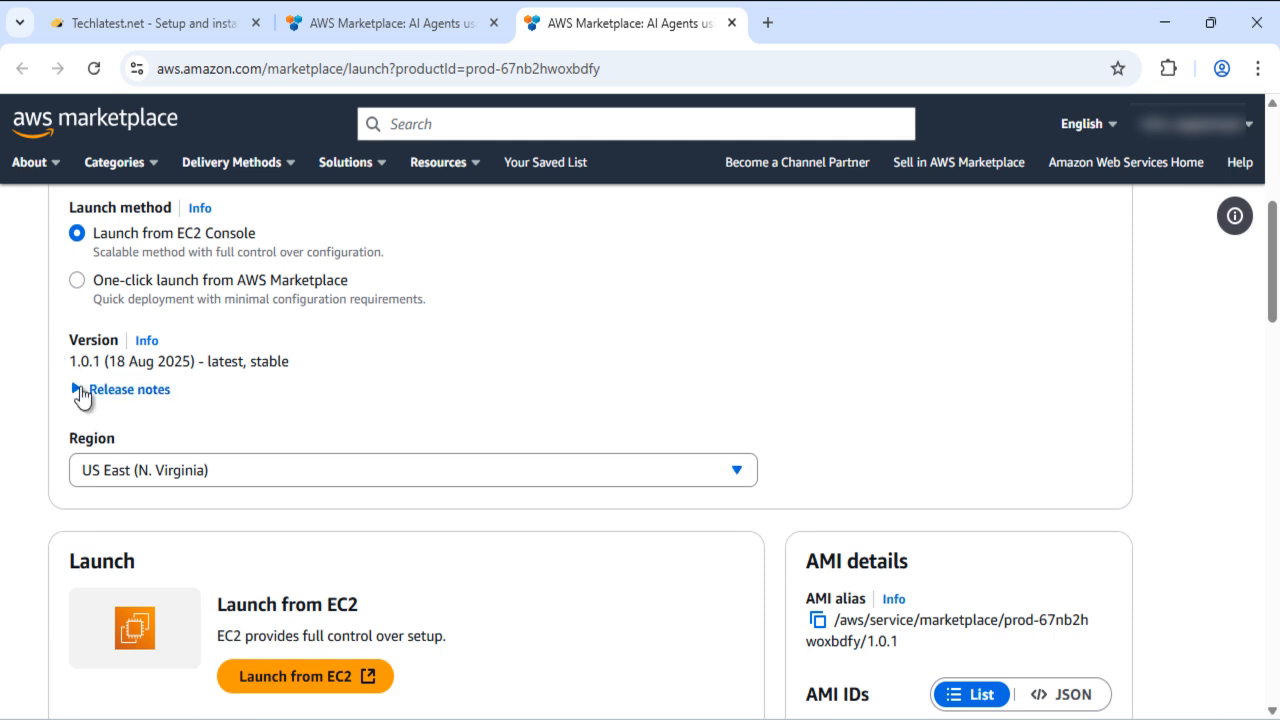
{"action": "left_click", "coordinate": [80, 392]}
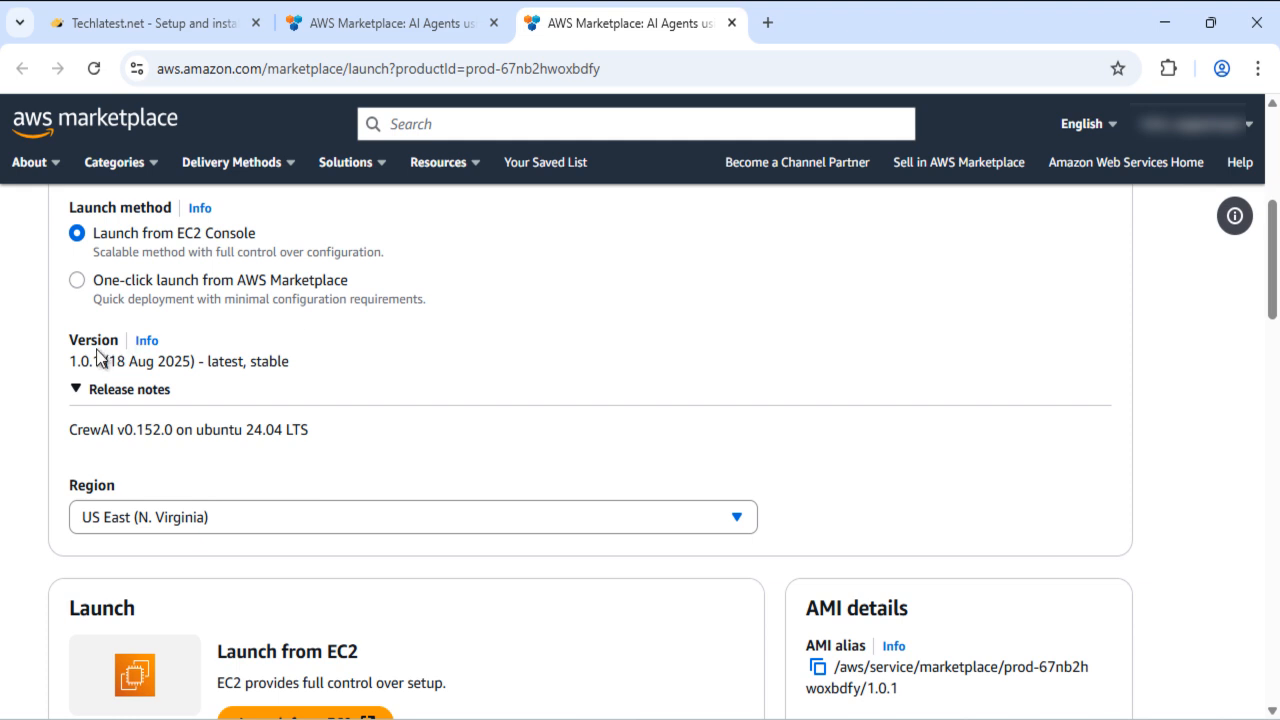
- Collapse the release notes and open the EC2 launch page for version 1.0.1 in US East (N. Virginia)
{"action": "left_click", "coordinate": [77, 392]}
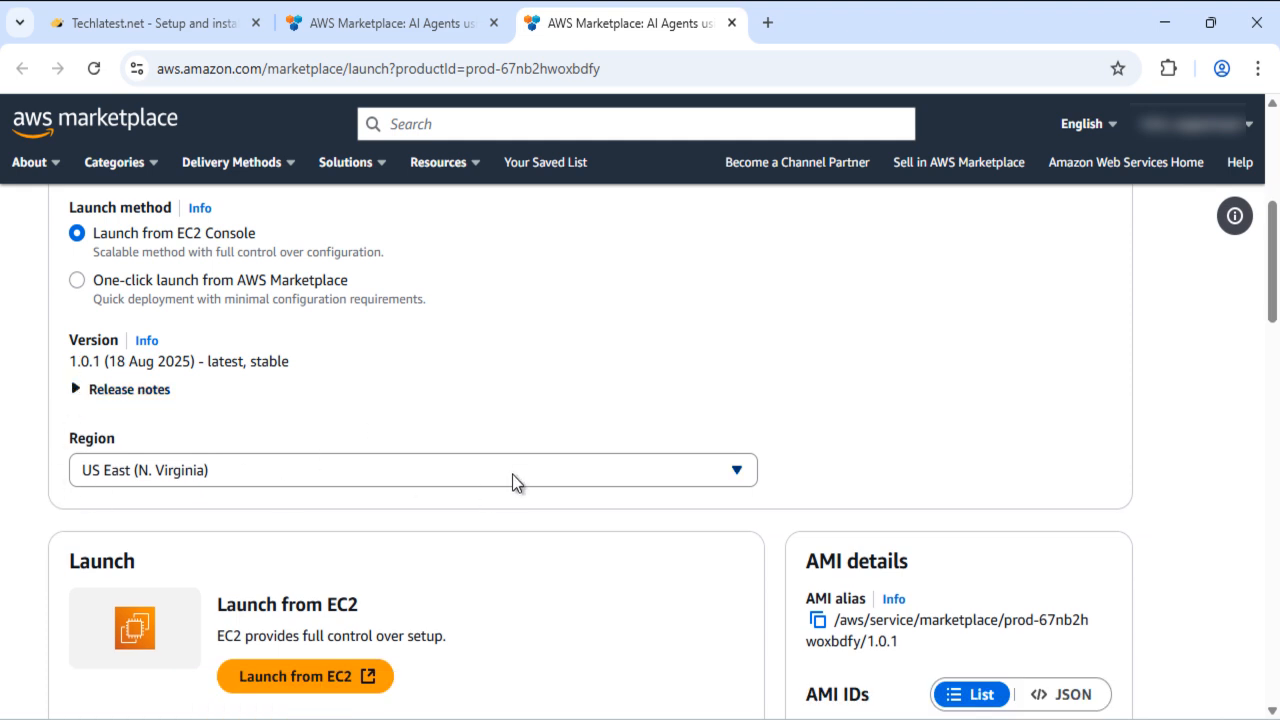
{"action": "scroll", "coordinate": [588, 384], "scroll_direction": "down", "scroll_amount": 2}
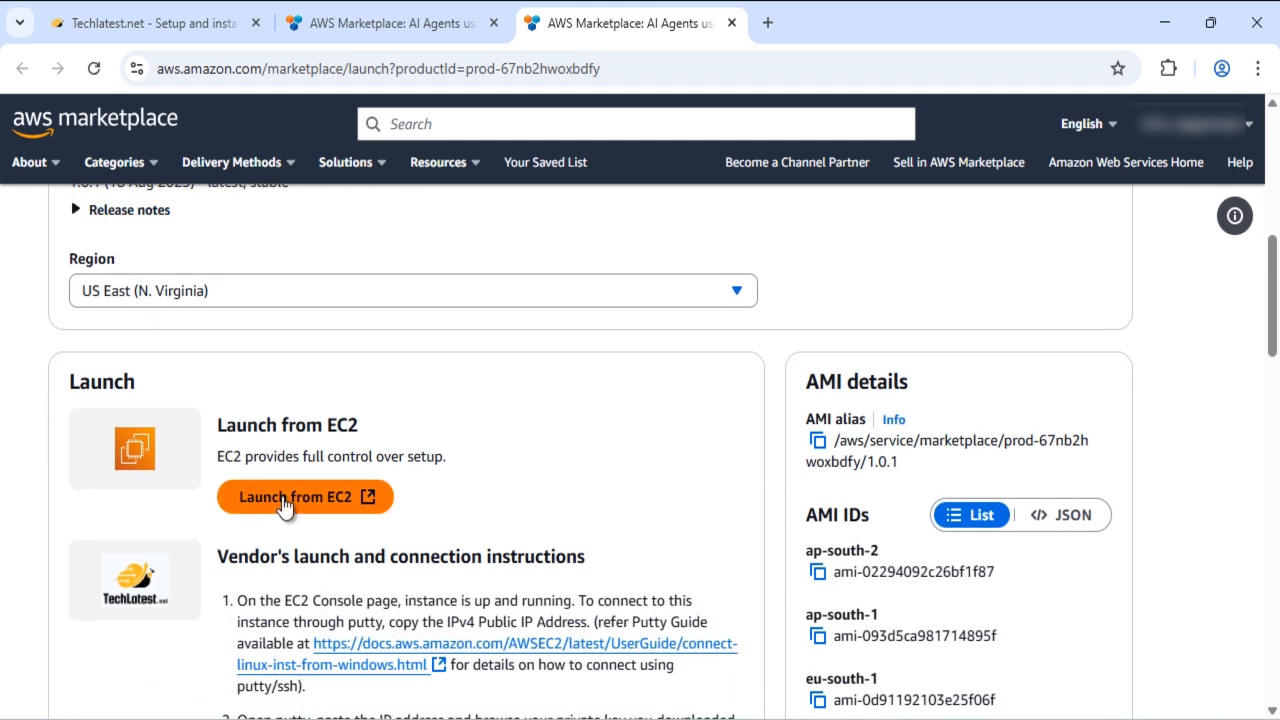
{"action": "left_click", "coordinate": [368, 500]}
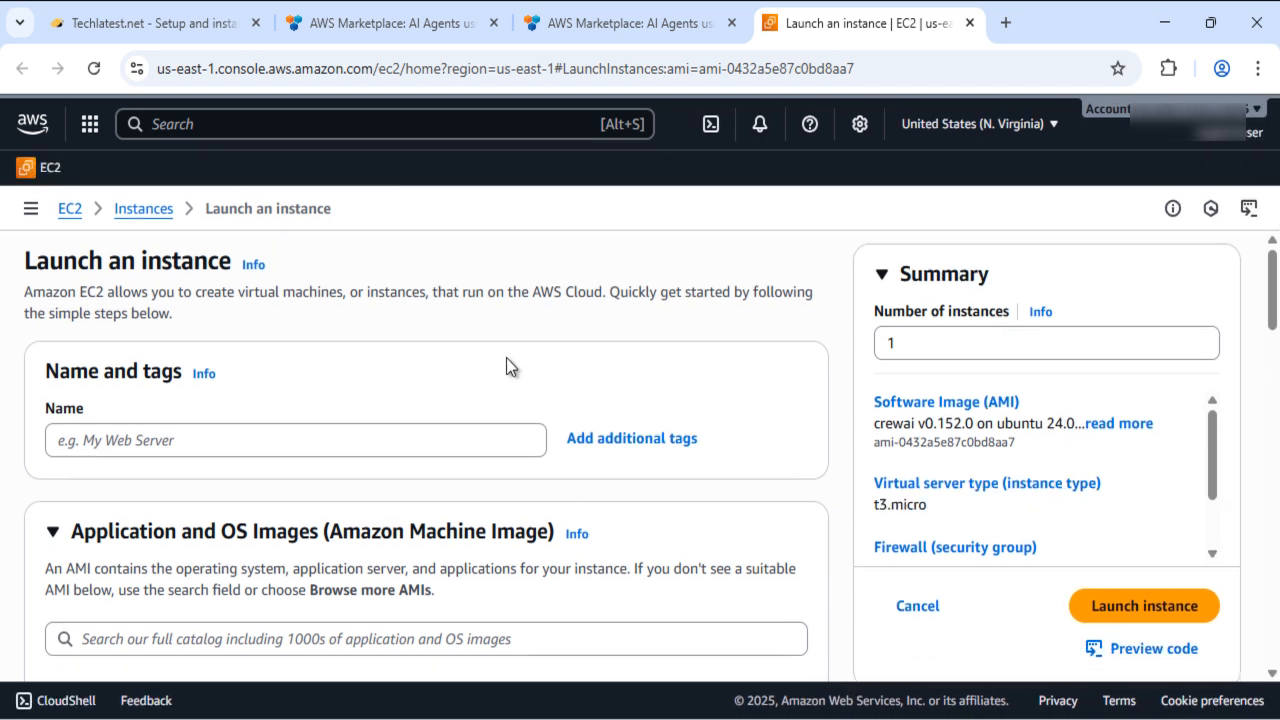
- Name the new EC2 instance crewai-vm
{"action": "scroll", "coordinate": [506, 357], "scroll_direction": "down", "scroll_amount": 1}
{"action": "scroll", "coordinate": [506, 357], "scroll_direction": "down", "scroll_amount": 1}
{"action": "left_click", "coordinate": [440, 333]}
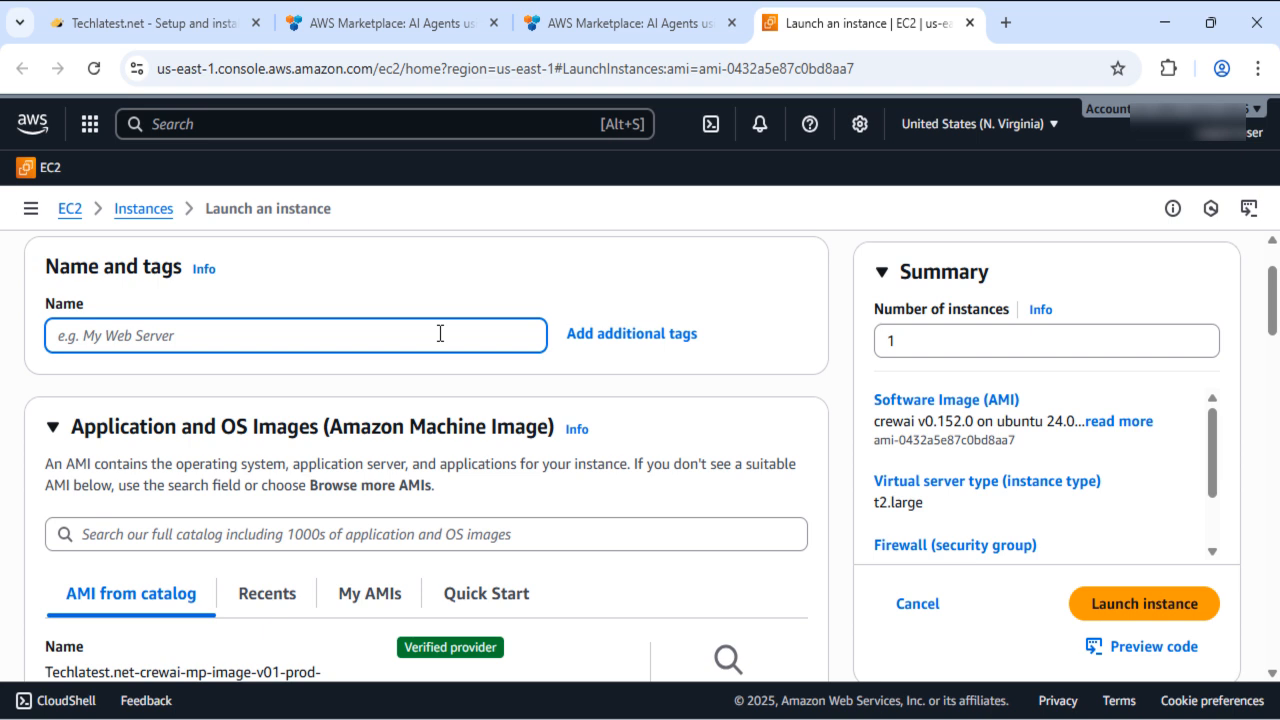
{"action": "type", "text": "crewai-vm"}
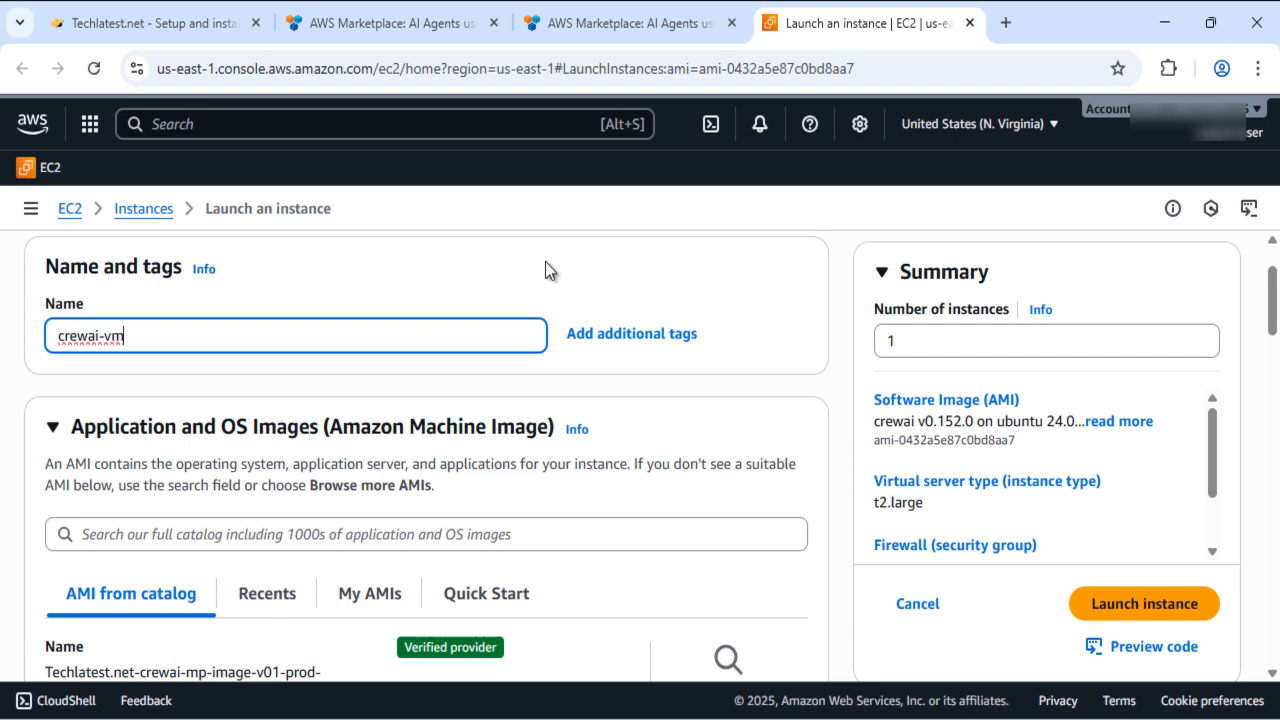
{"action": "left_click", "coordinate": [545, 262]}
- Review the AMI details and search the available instance types for g4dn. without changing the selected type
{"action": "scroll", "coordinate": [545, 262], "scroll_direction": "down", "scroll_amount": 3}
{"action": "scroll", "coordinate": [545, 270], "scroll_direction": "down", "scroll_amount": 2}
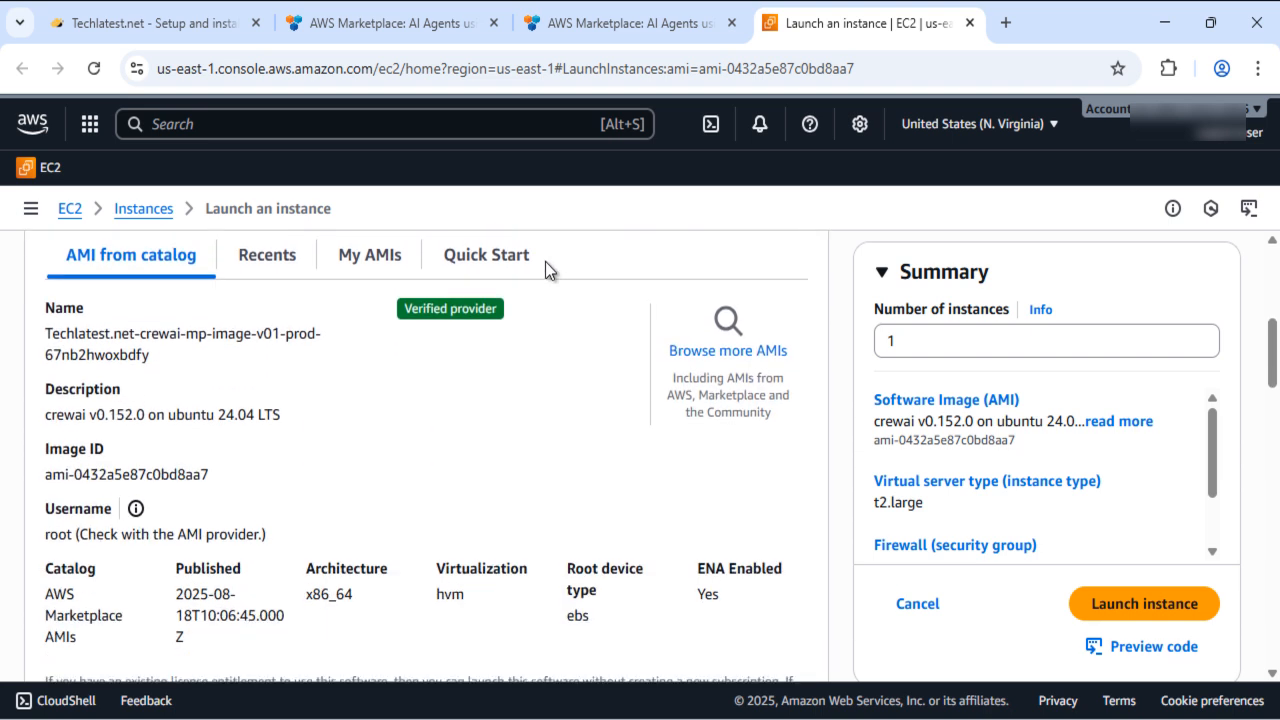
{"action": "scroll", "coordinate": [545, 261], "scroll_direction": "up", "scroll_amount": 2}
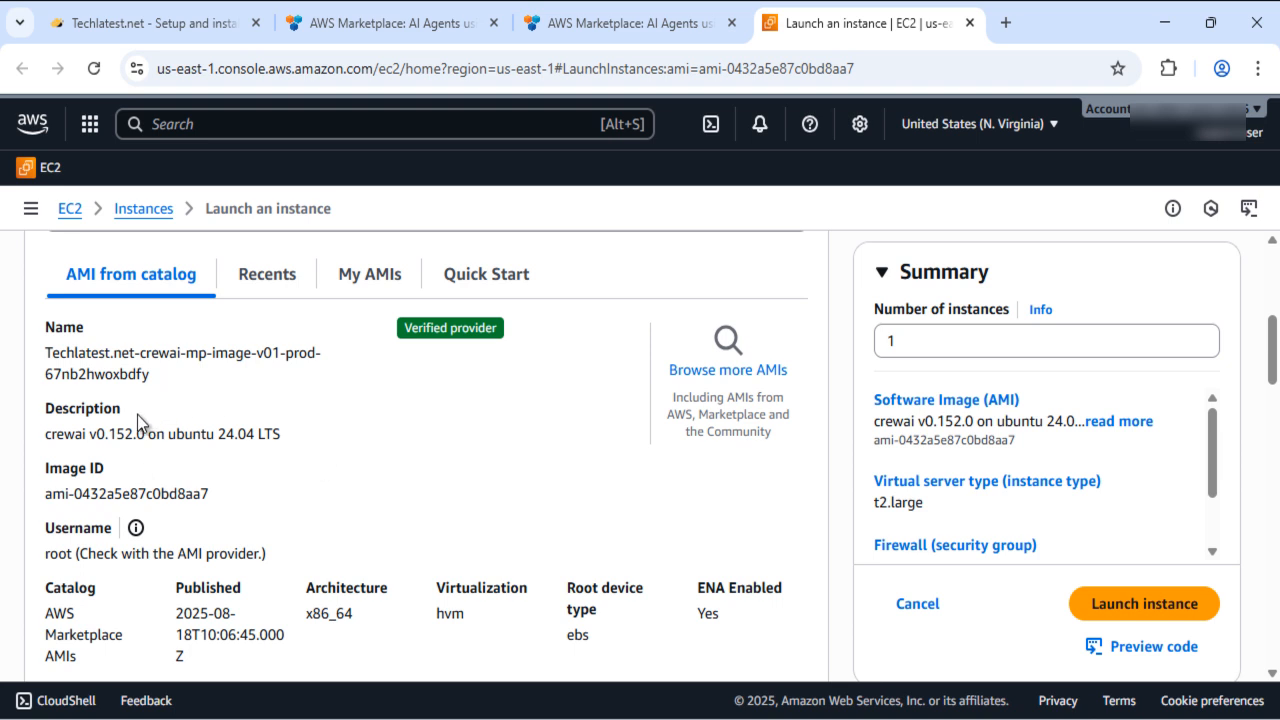
{"action": "scroll", "coordinate": [264, 517], "scroll_direction": "down", "scroll_amount": 1}
{"action": "scroll", "coordinate": [264, 517], "scroll_direction": "down", "scroll_amount": 4}
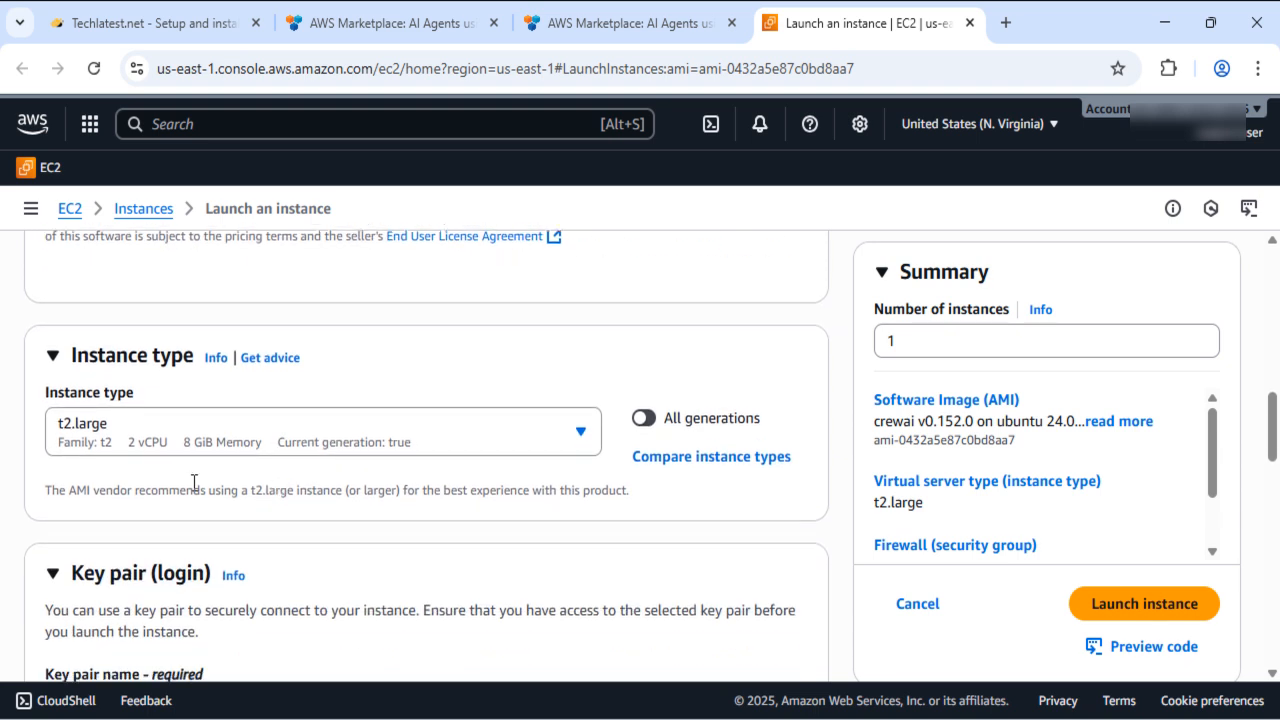
{"action": "left_click", "coordinate": [537, 437]}
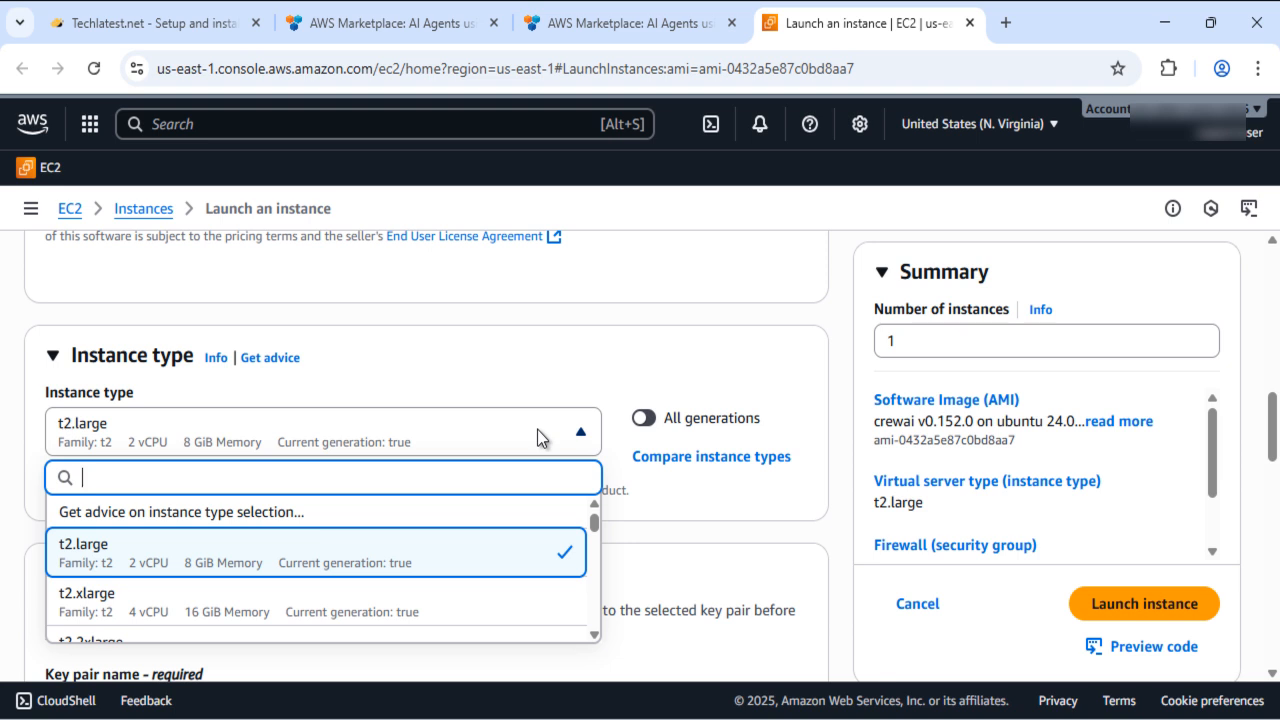
{"action": "type", "text": "g"}
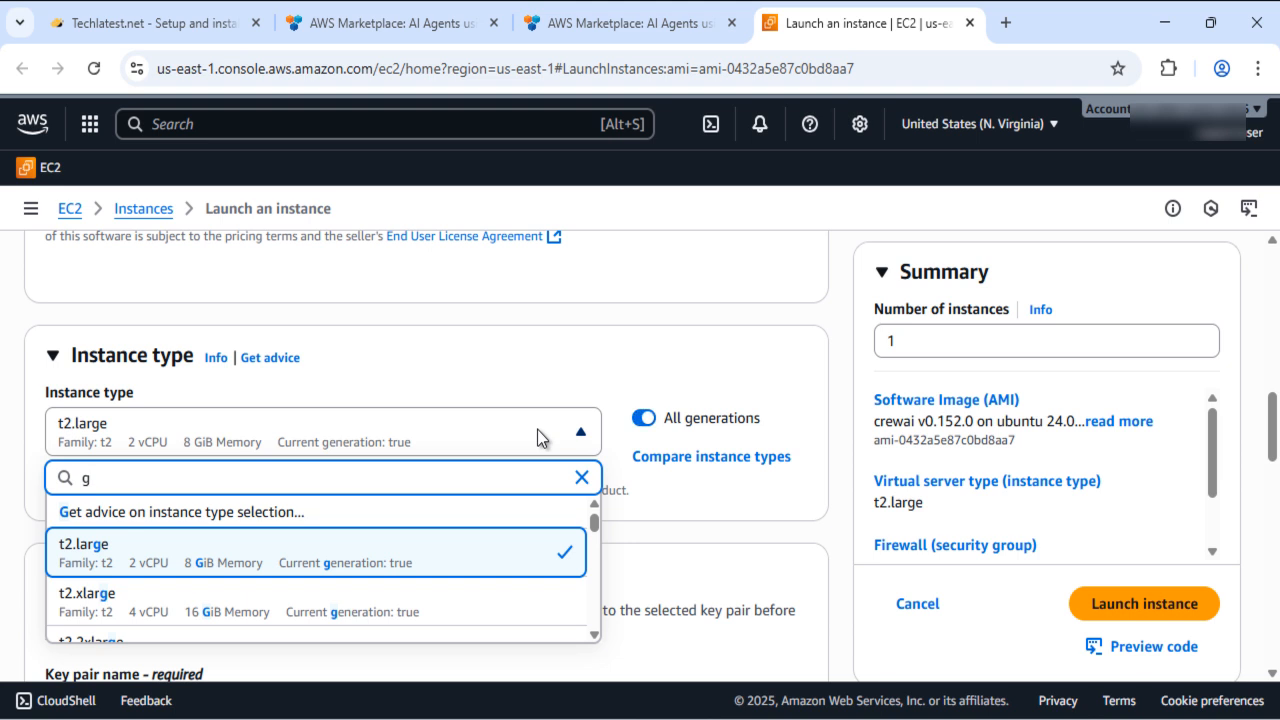
{"action": "type", "text": "4dn."}
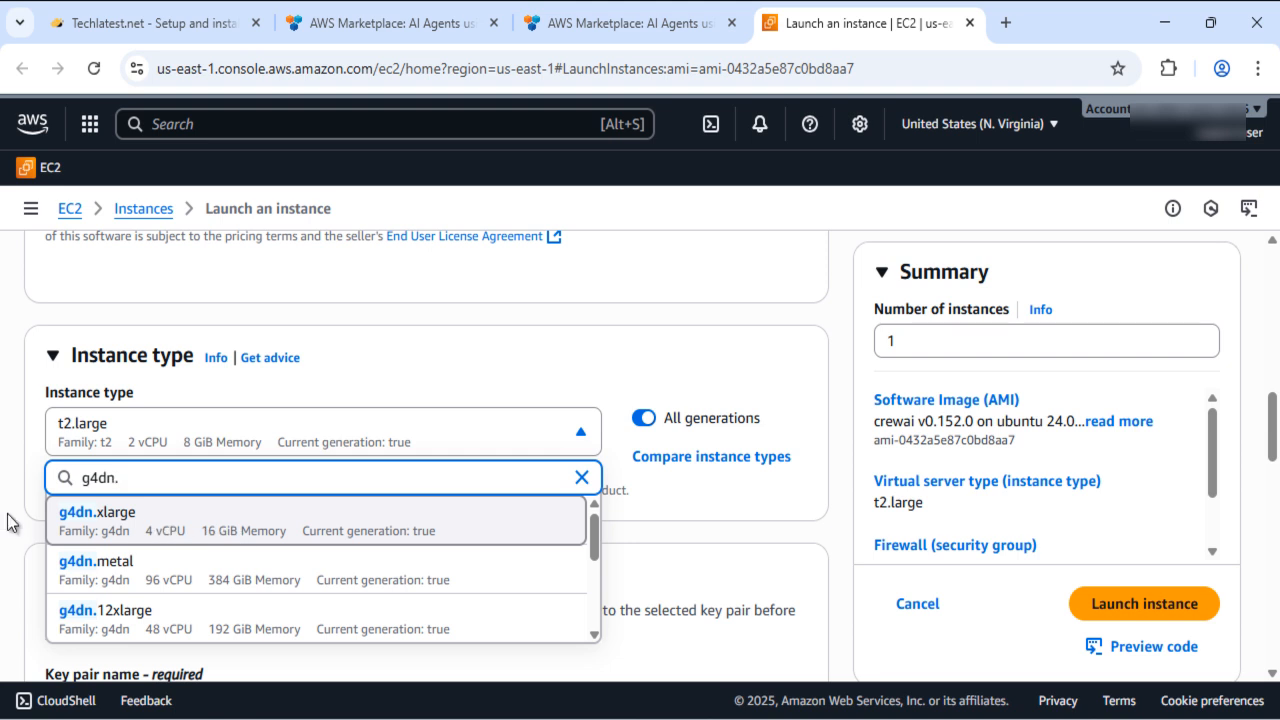
{"action": "left_click", "coordinate": [117, 441]}
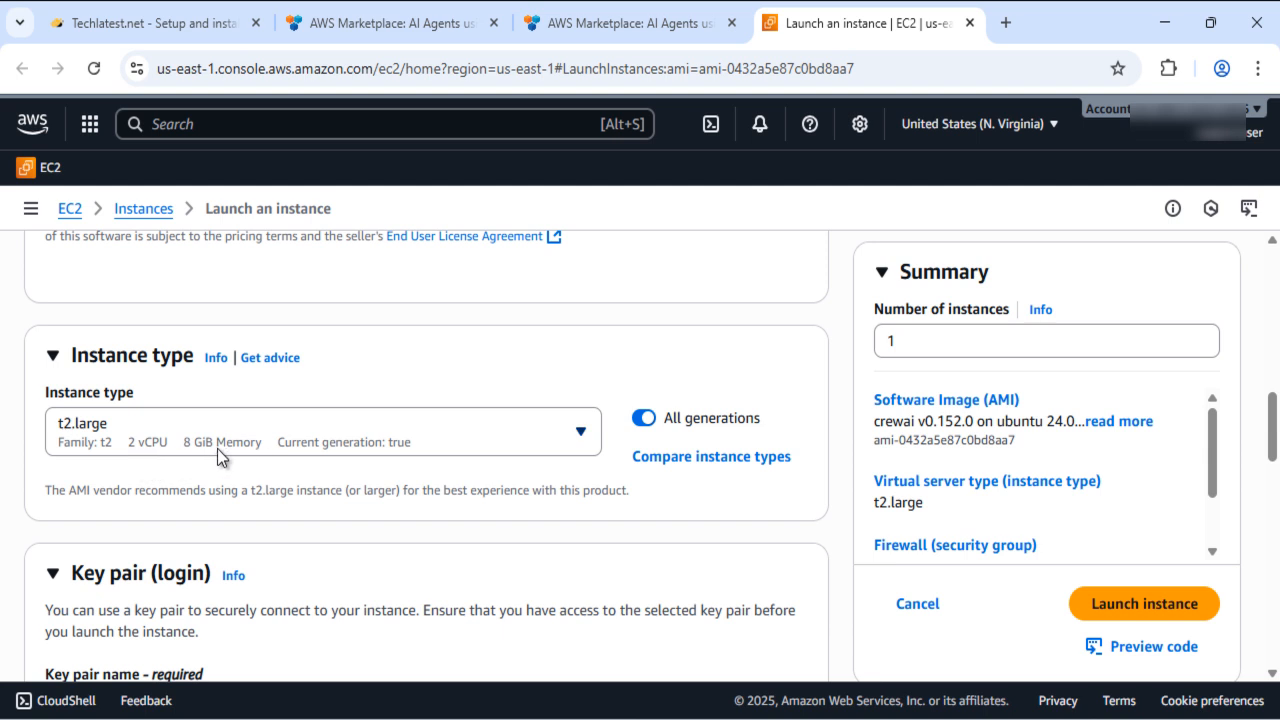
- Set the firewall to use an existing security group in the network settings and review the storage configuration
{"action": "scroll", "coordinate": [374, 472], "scroll_direction": "down", "scroll_amount": 2}
{"action": "scroll", "coordinate": [374, 480], "scroll_direction": "down", "scroll_amount": 3}
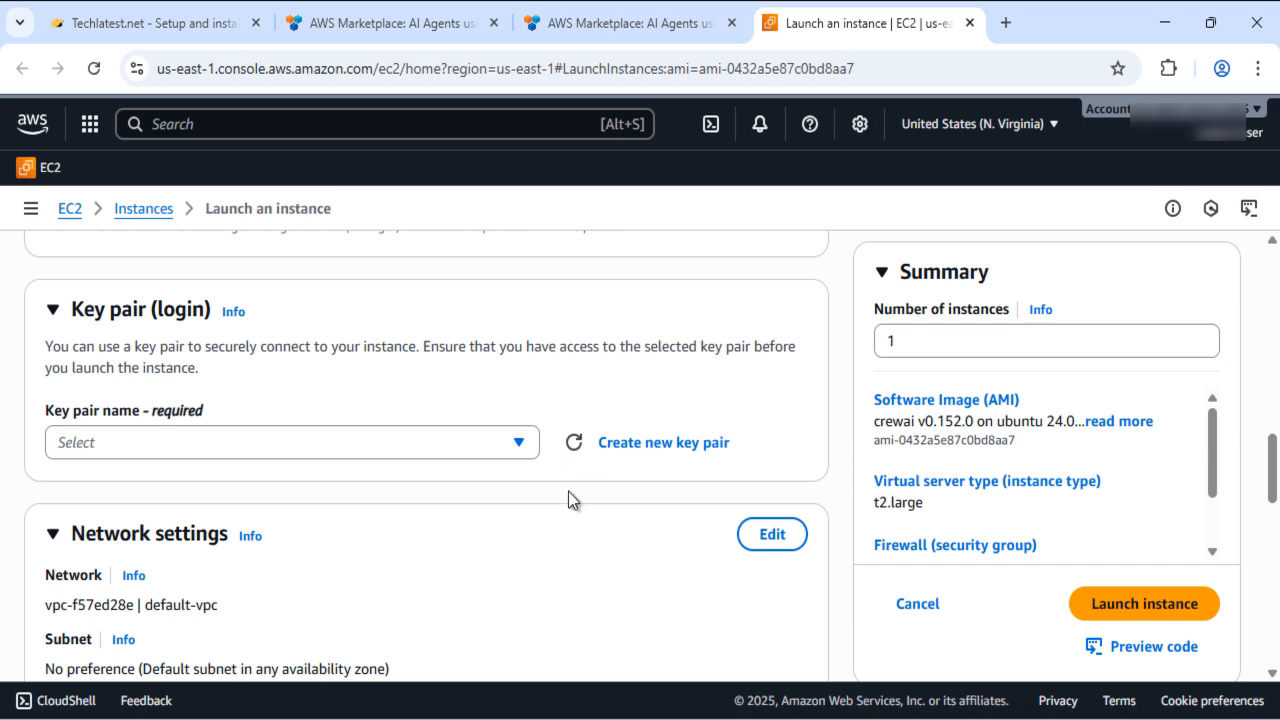
{"action": "scroll", "coordinate": [568, 491], "scroll_direction": "down", "scroll_amount": 3}
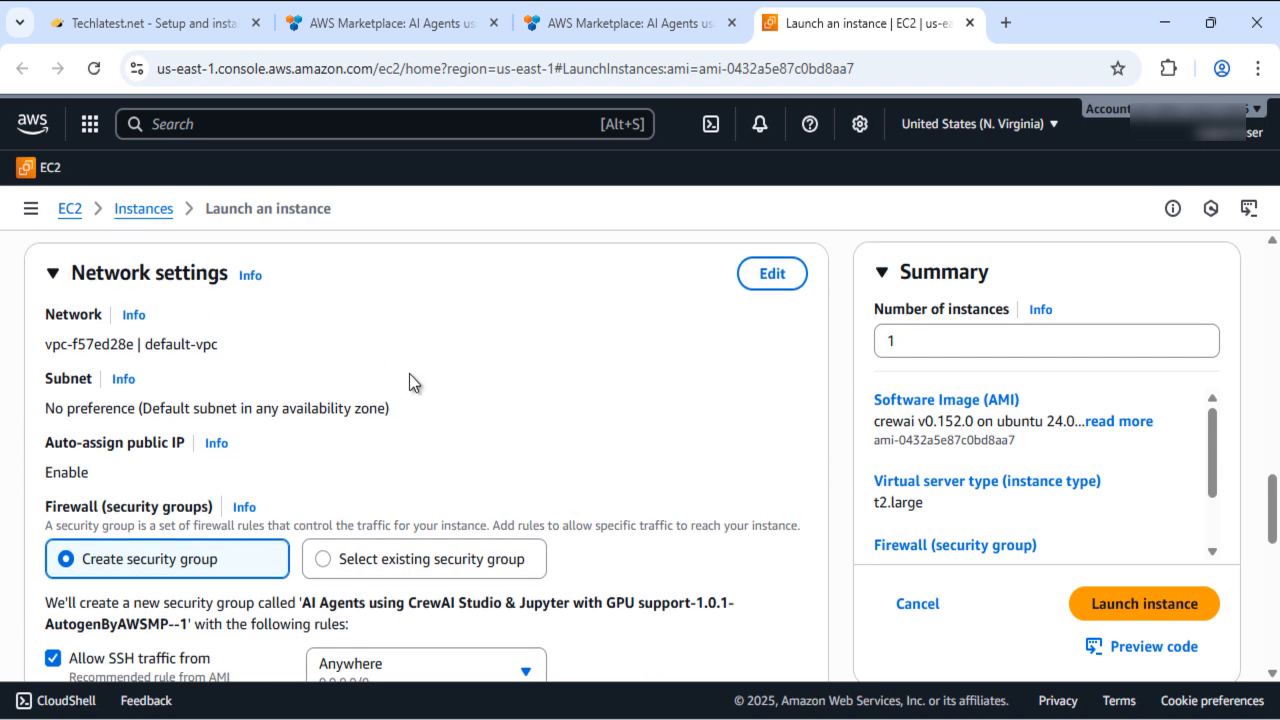
{"action": "scroll", "coordinate": [409, 380], "scroll_direction": "down", "scroll_amount": 1}
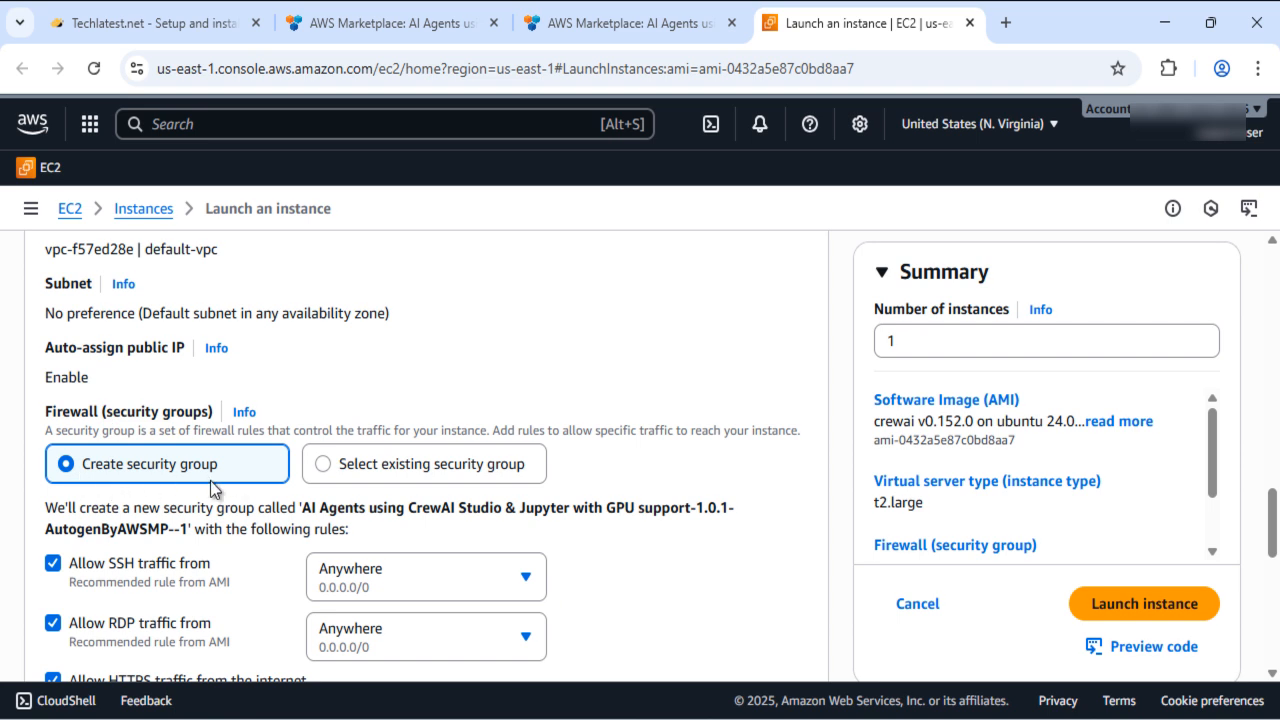
{"action": "scroll", "coordinate": [489, 420], "scroll_direction": "down", "scroll_amount": 2}
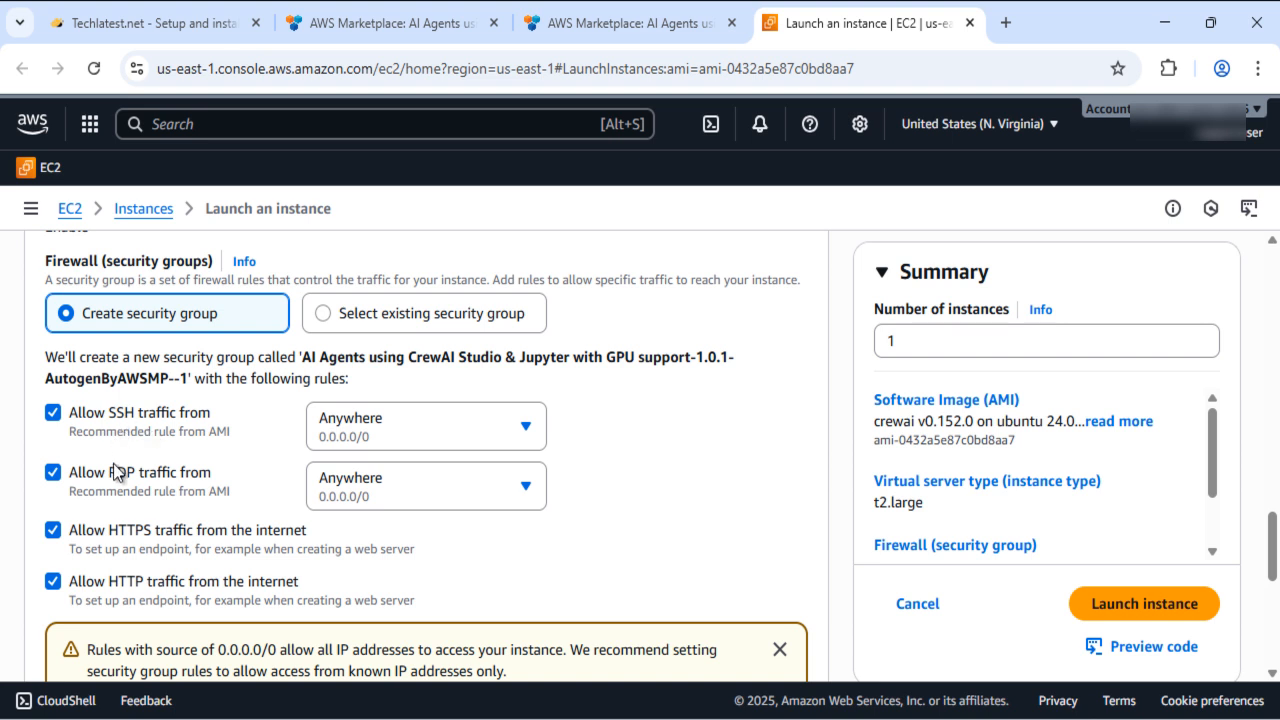
{"action": "left_click", "coordinate": [327, 318]}
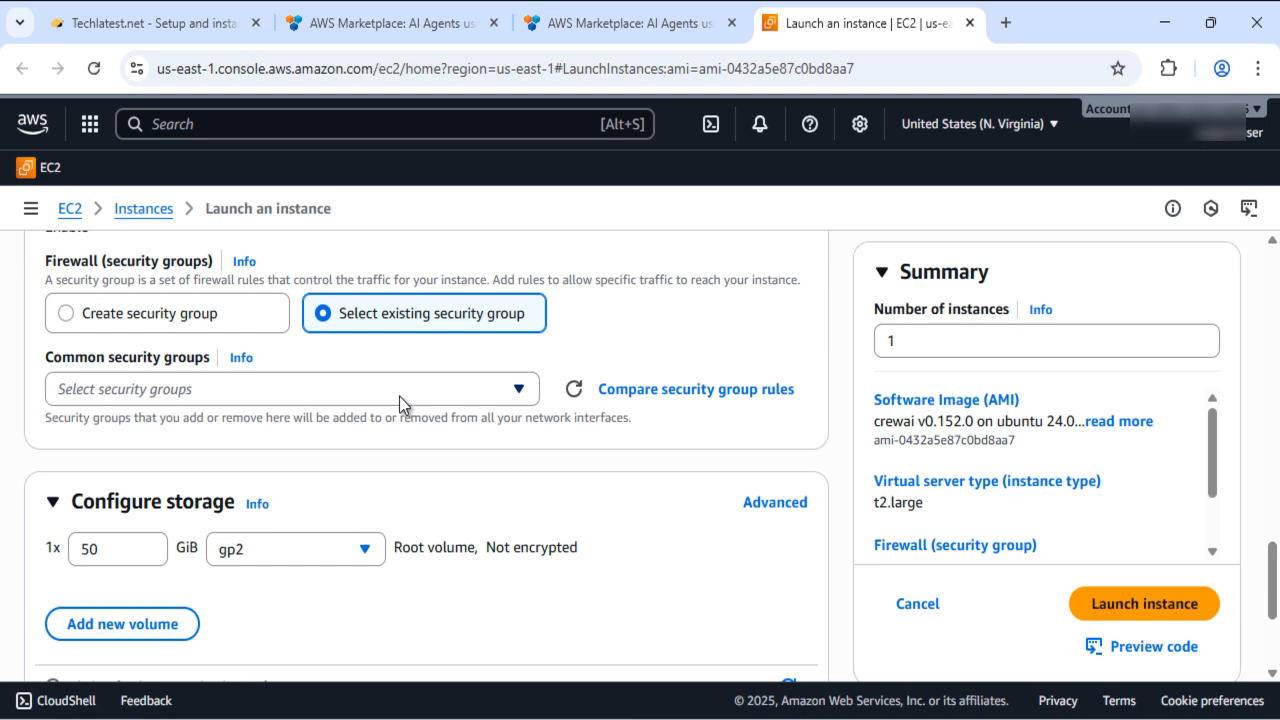
{"action": "scroll", "coordinate": [531, 551], "scroll_direction": "down", "scroll_amount": 1}
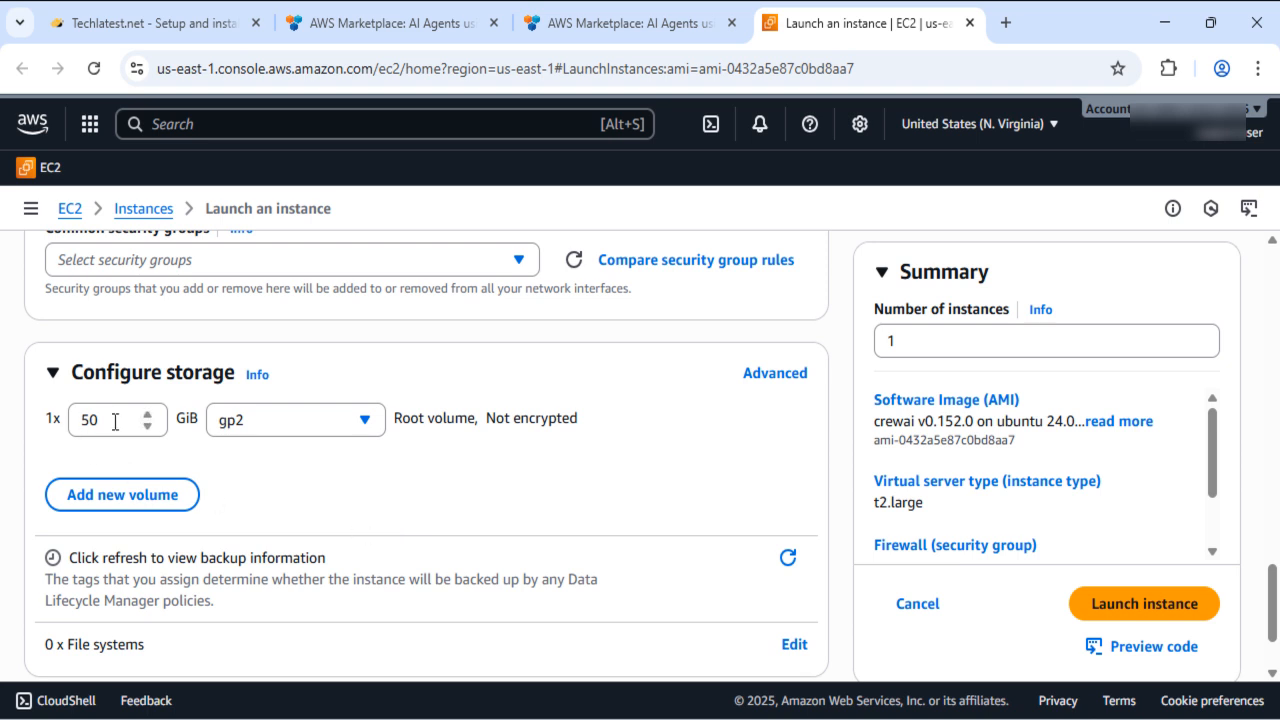
{"action": "scroll", "coordinate": [359, 533], "scroll_direction": "down", "scroll_amount": 2}
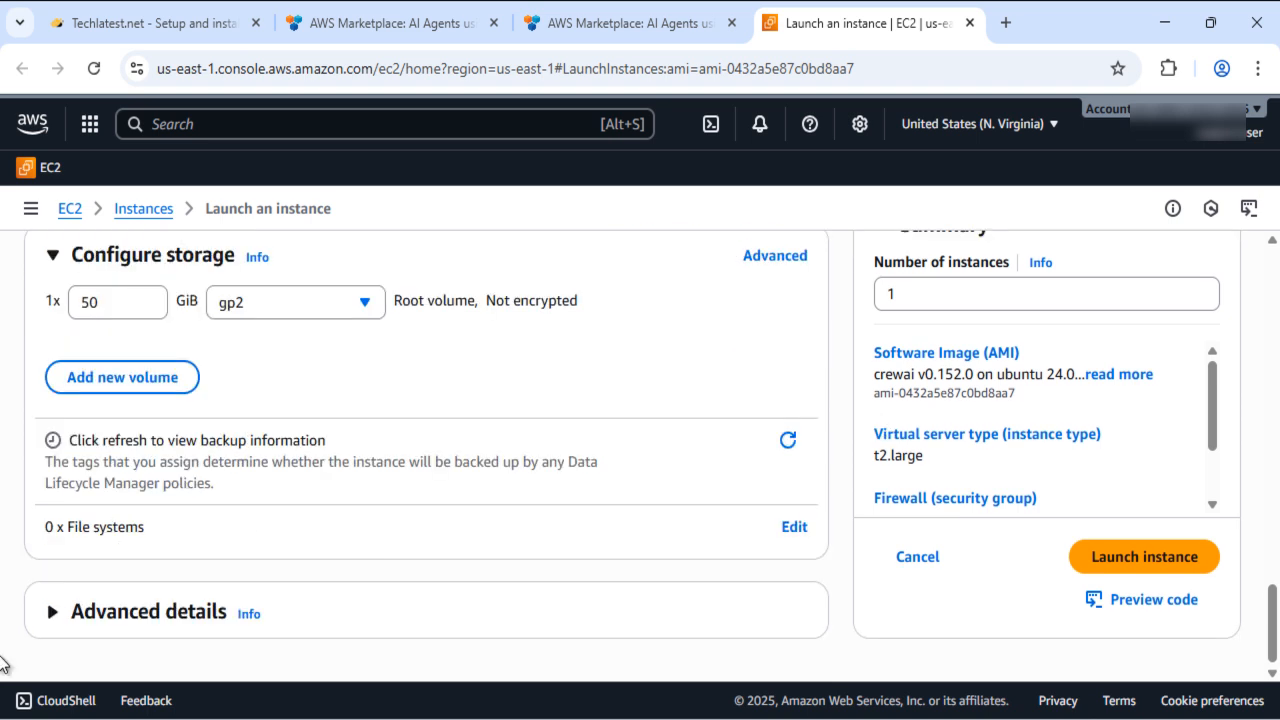
- Return to the AWS Marketplace launch page and choose One-click launch from AWS Marketplace as the launch method
{"action": "scroll", "coordinate": [1174, 400], "scroll_direction": "up", "scroll_amount": 15}
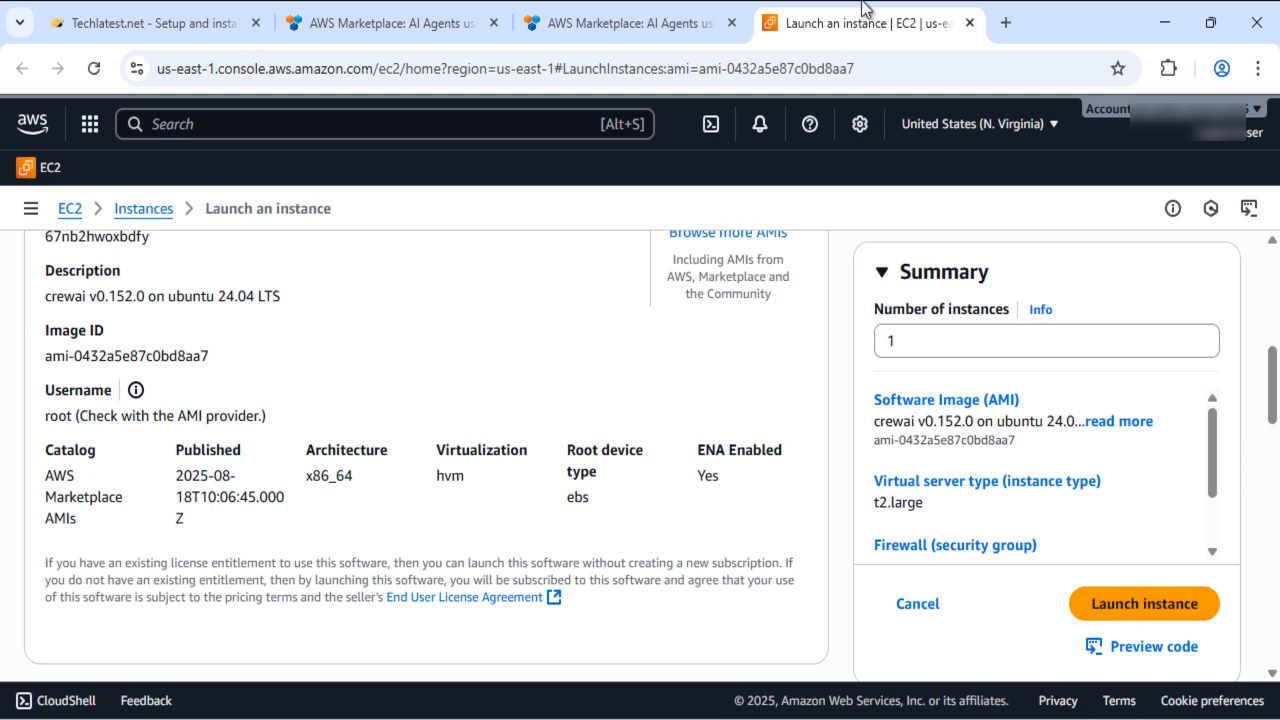
{"action": "left_click", "coordinate": [640, 27]}
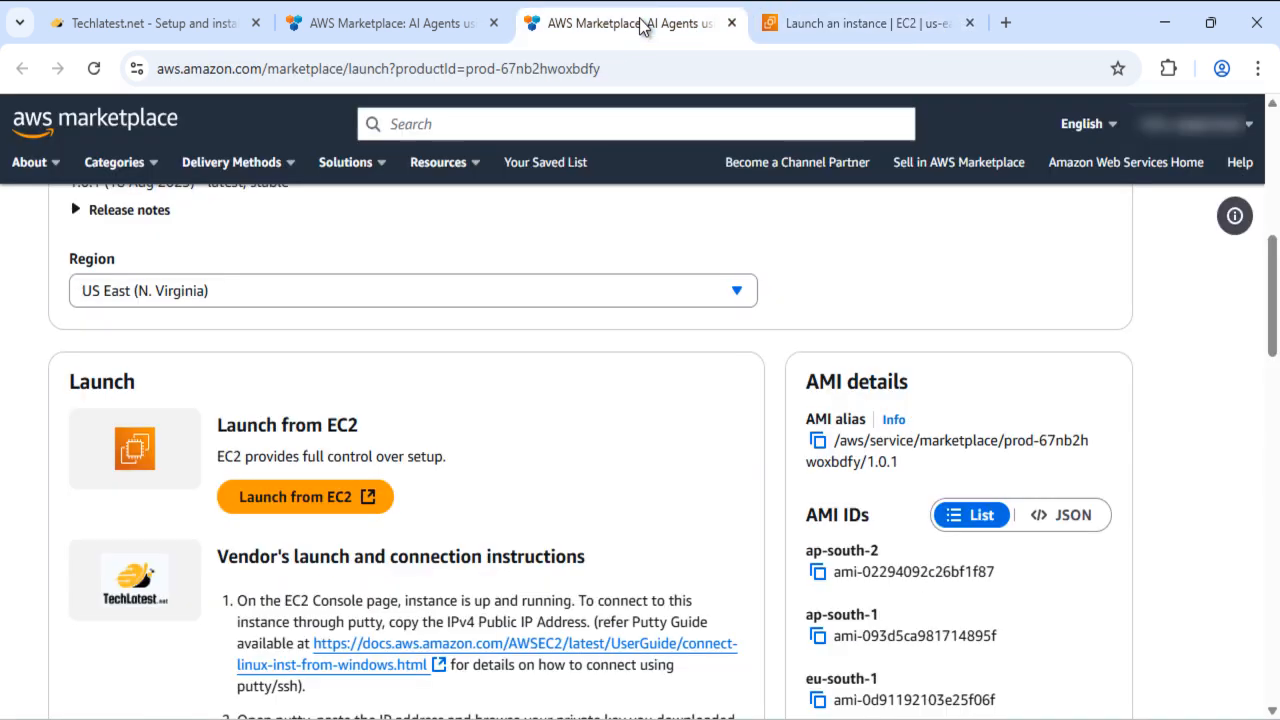
{"action": "scroll", "coordinate": [490, 403], "scroll_direction": "up", "scroll_amount": 4}
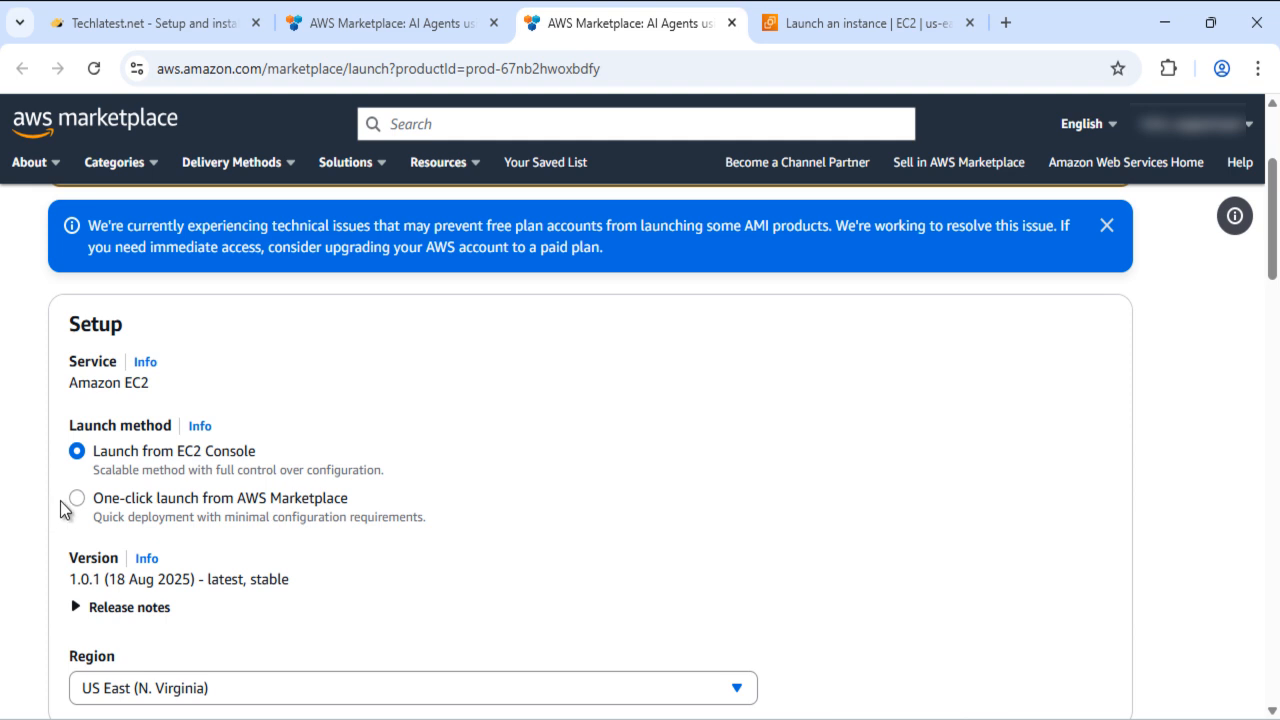
{"action": "left_click", "coordinate": [77, 499]}
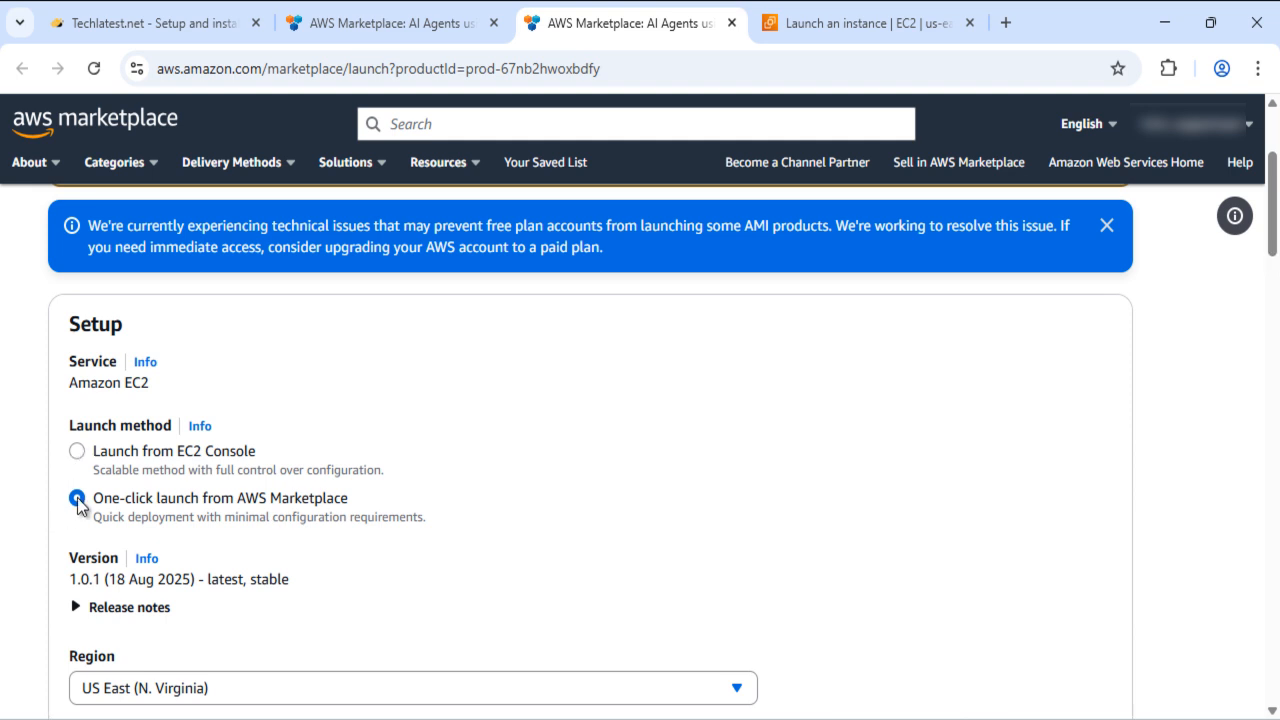
- Review the one-click launch settings for region, number of instances, instance type, VPC, subnet, security group and key pair
{"action": "scroll", "coordinate": [519, 420], "scroll_direction": "down", "scroll_amount": 2}
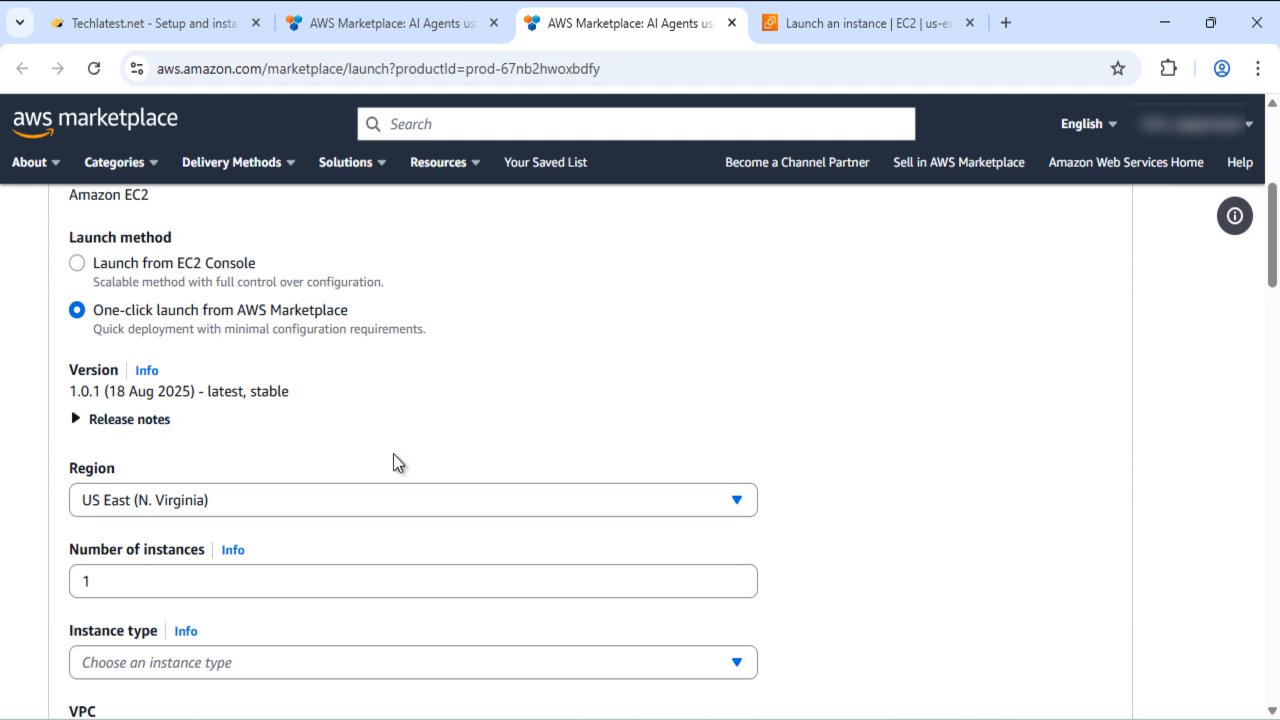
{"action": "scroll", "coordinate": [463, 443], "scroll_direction": "down", "scroll_amount": 1}
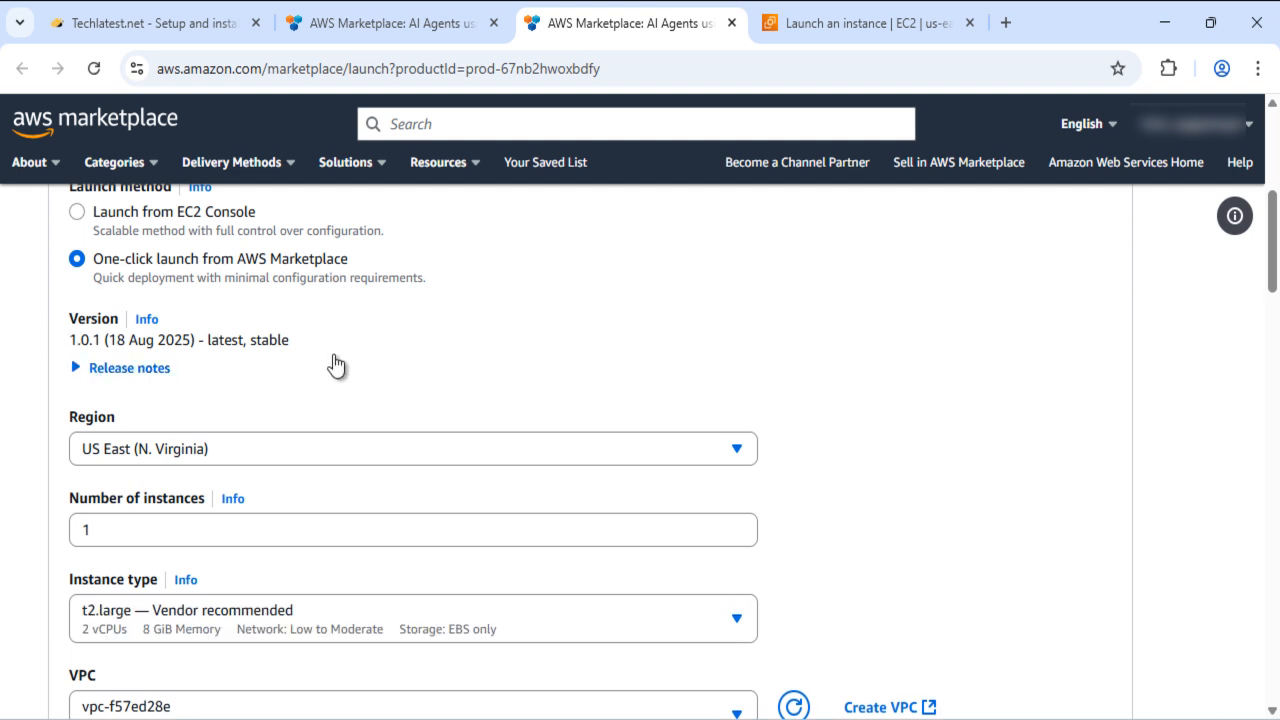
{"action": "scroll", "coordinate": [335, 365], "scroll_direction": "down", "scroll_amount": 1}
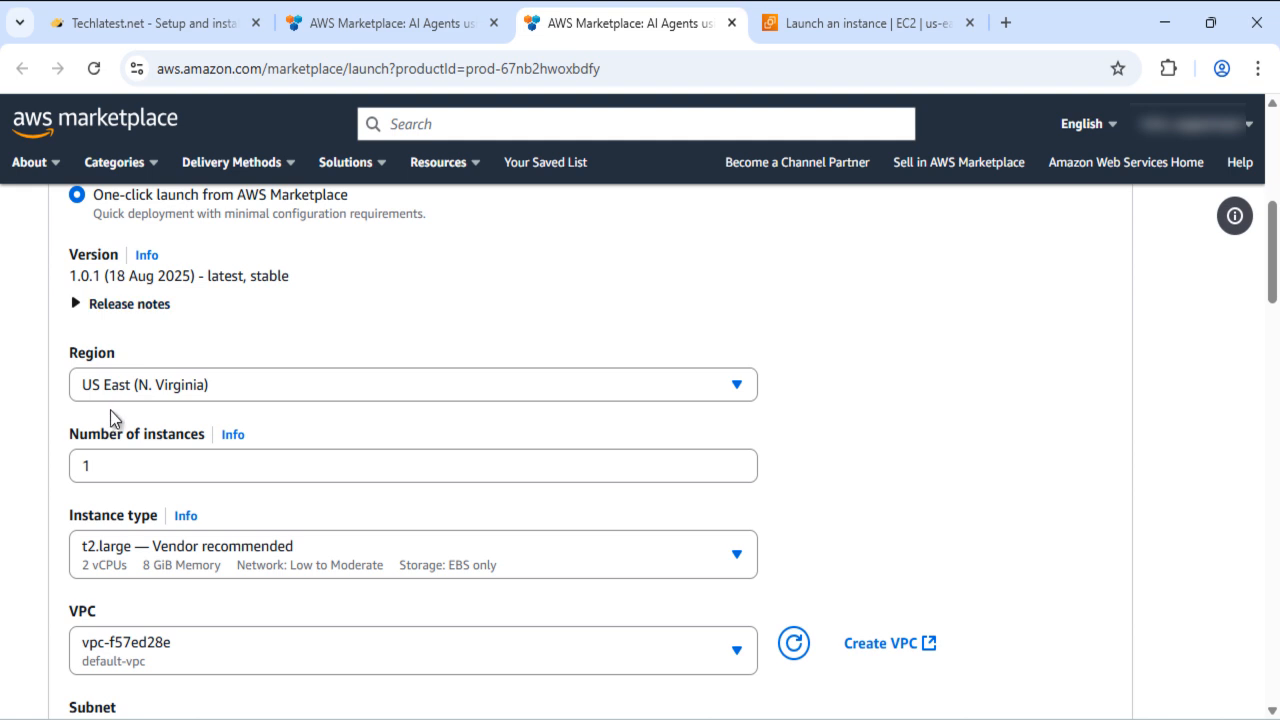
{"action": "scroll", "coordinate": [359, 339], "scroll_direction": "down", "scroll_amount": 1}
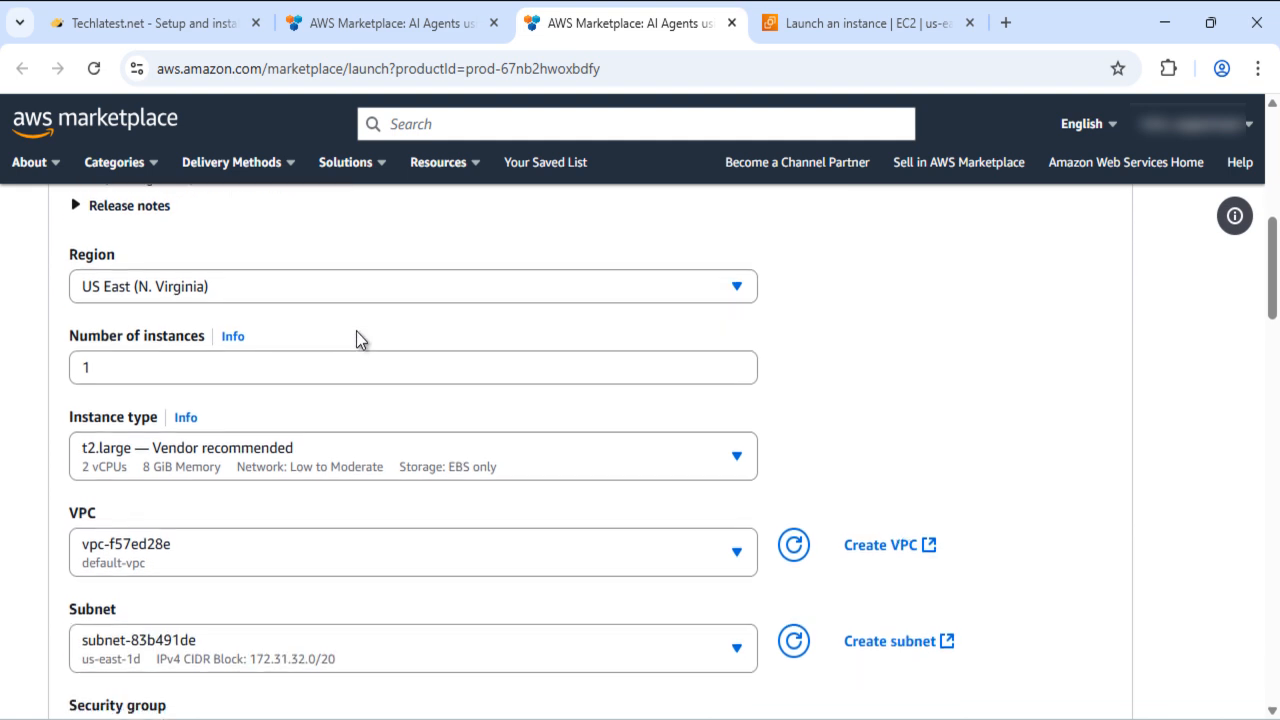
{"action": "left_click", "coordinate": [147, 370]}
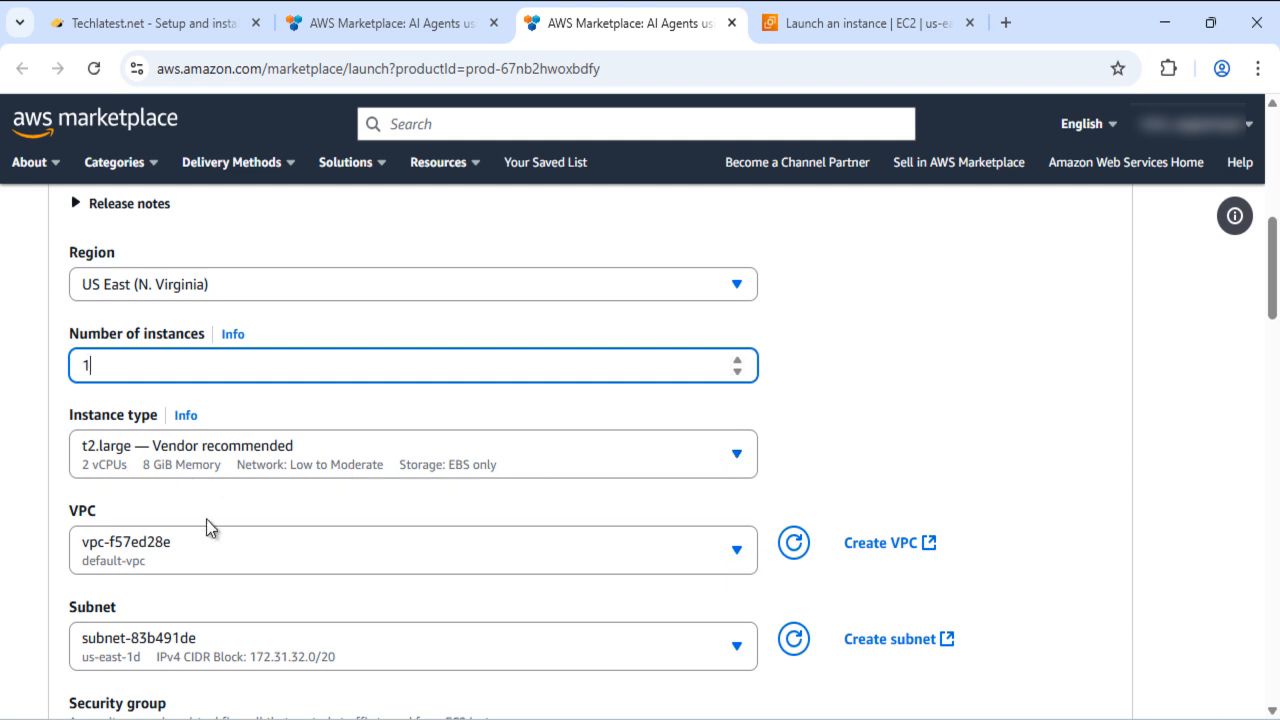
{"action": "scroll", "coordinate": [208, 527], "scroll_direction": "down", "scroll_amount": 2}
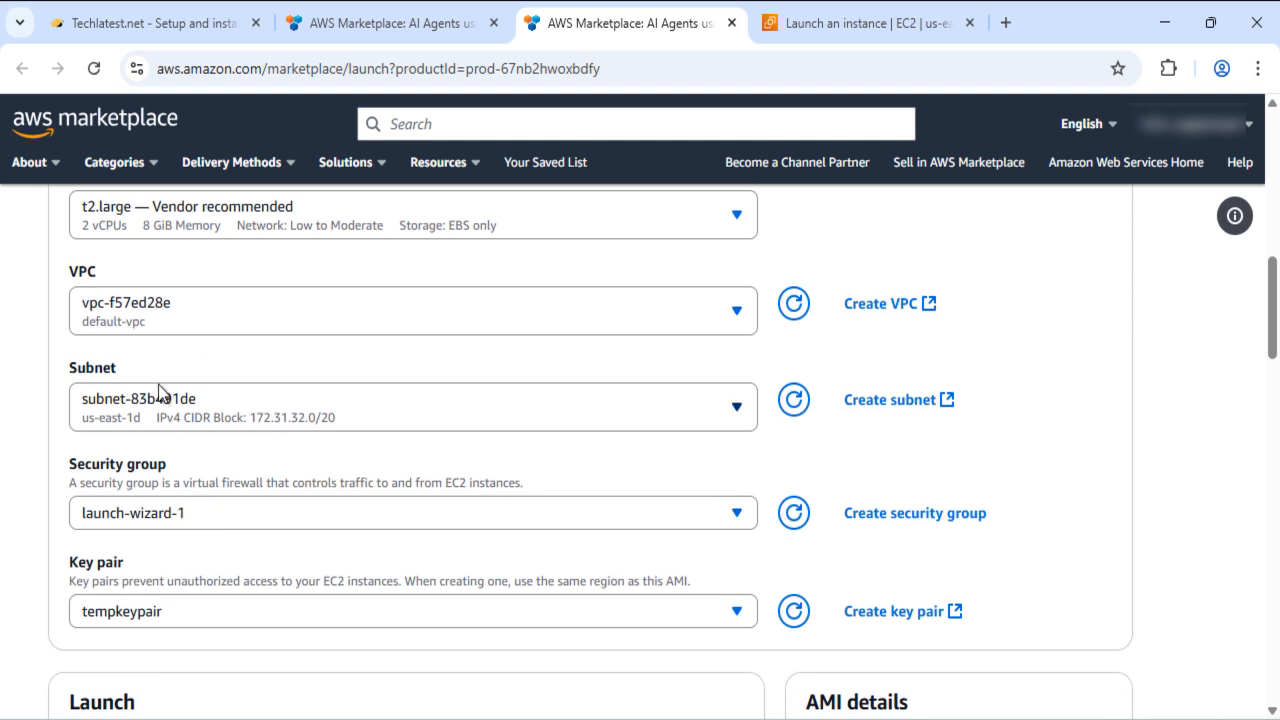
{"action": "scroll", "coordinate": [274, 449], "scroll_direction": "down", "scroll_amount": 2}
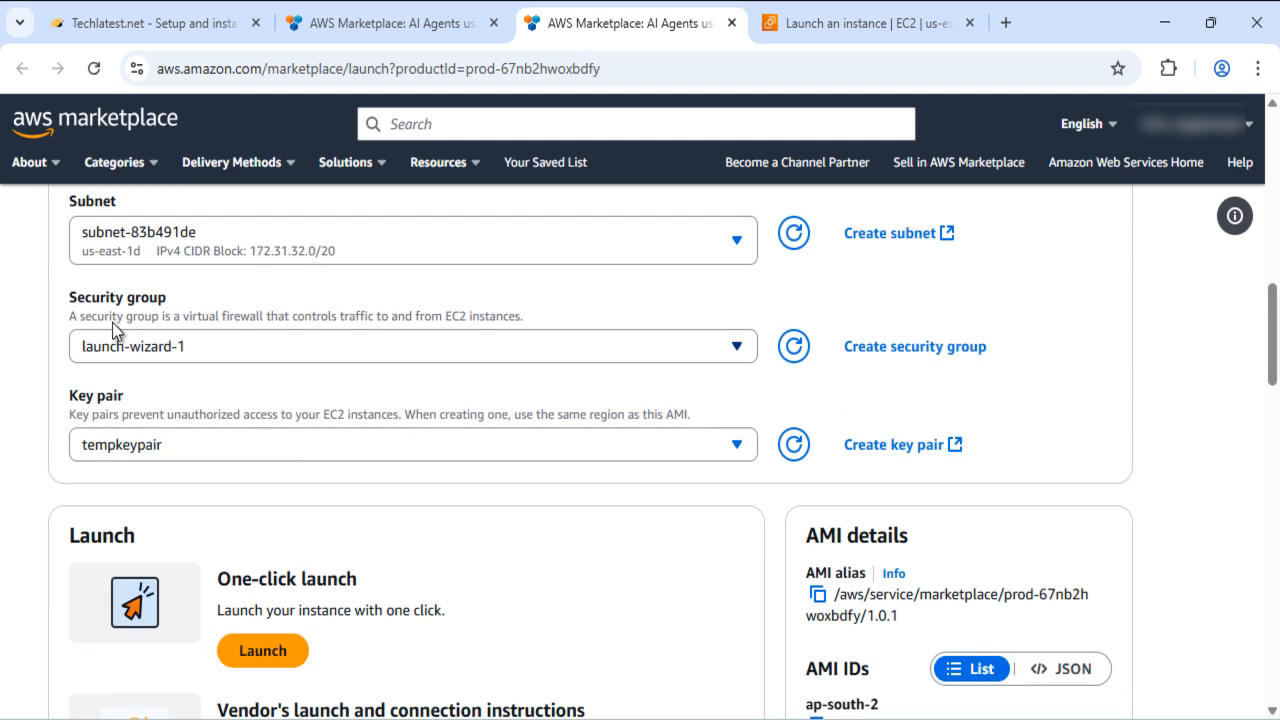
- Create a vendor-recommended security group named crewai-sg with the description "security group for crewai" and the recommended inbound rules
{"action": "left_click", "coordinate": [910, 350]}
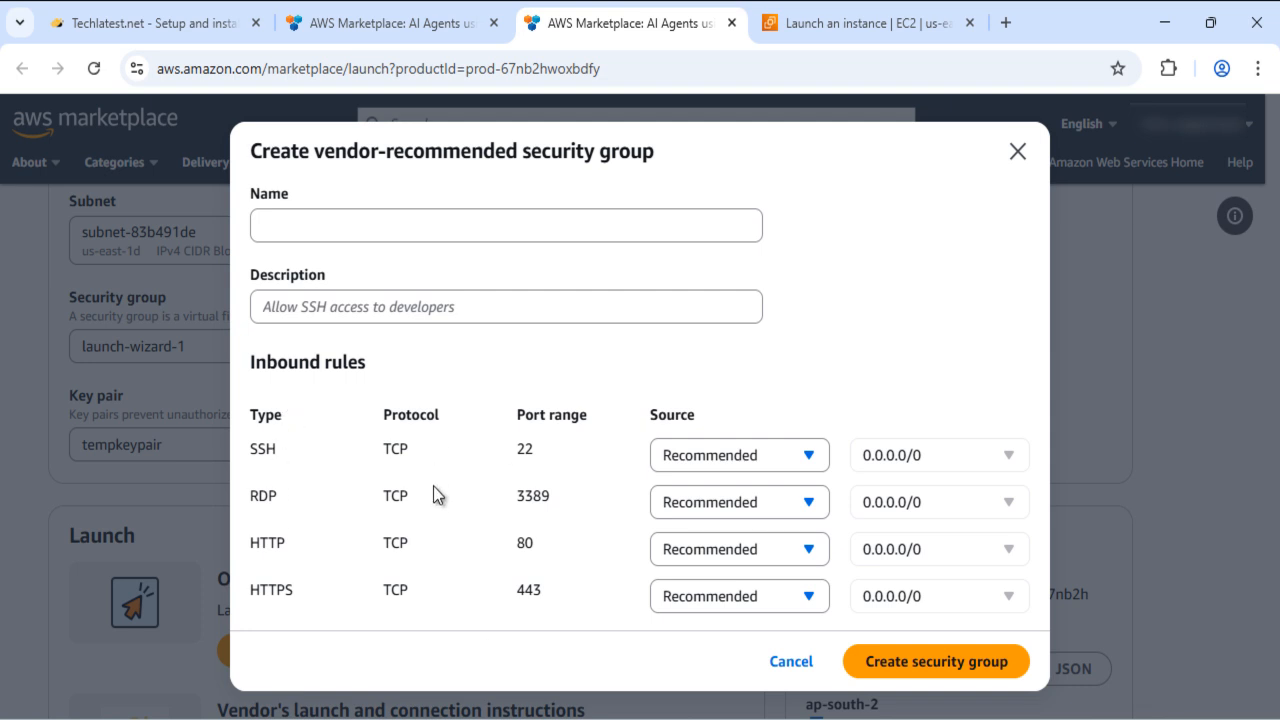
{"action": "left_click", "coordinate": [298, 228]}
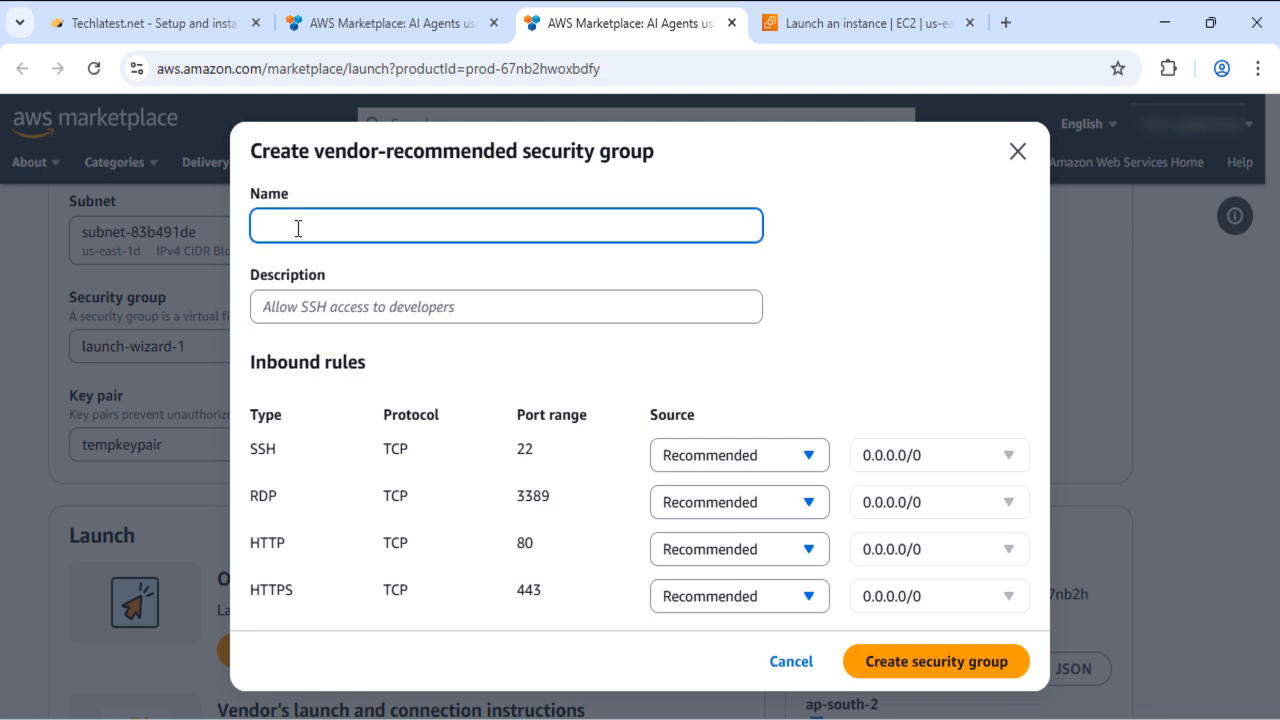
{"action": "type", "text": "crewai-"}
{"action": "type", "text": "sg"}
{"action": "left_click", "coordinate": [334, 307]}
{"action": "type", "text": "secuirty"}
{"action": "key", "text": "BackSpace"}
{"action": "key", "text": "BackSpace"}
{"action": "key", "text": "BackSpace"}
{"action": "key", "text": "BackSpace"}
{"action": "type", "text": "rity grou"}
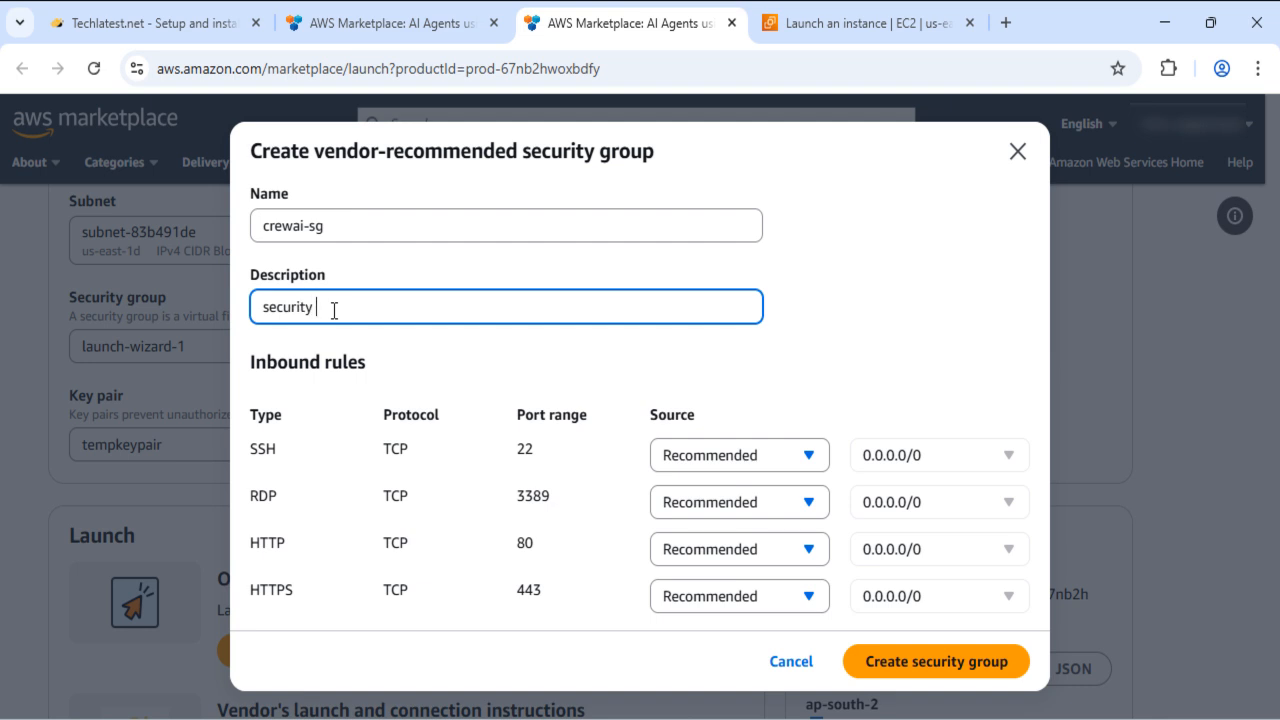
{"action": "type", "text": "p for crewai"}
{"action": "left_click", "coordinate": [929, 664]}
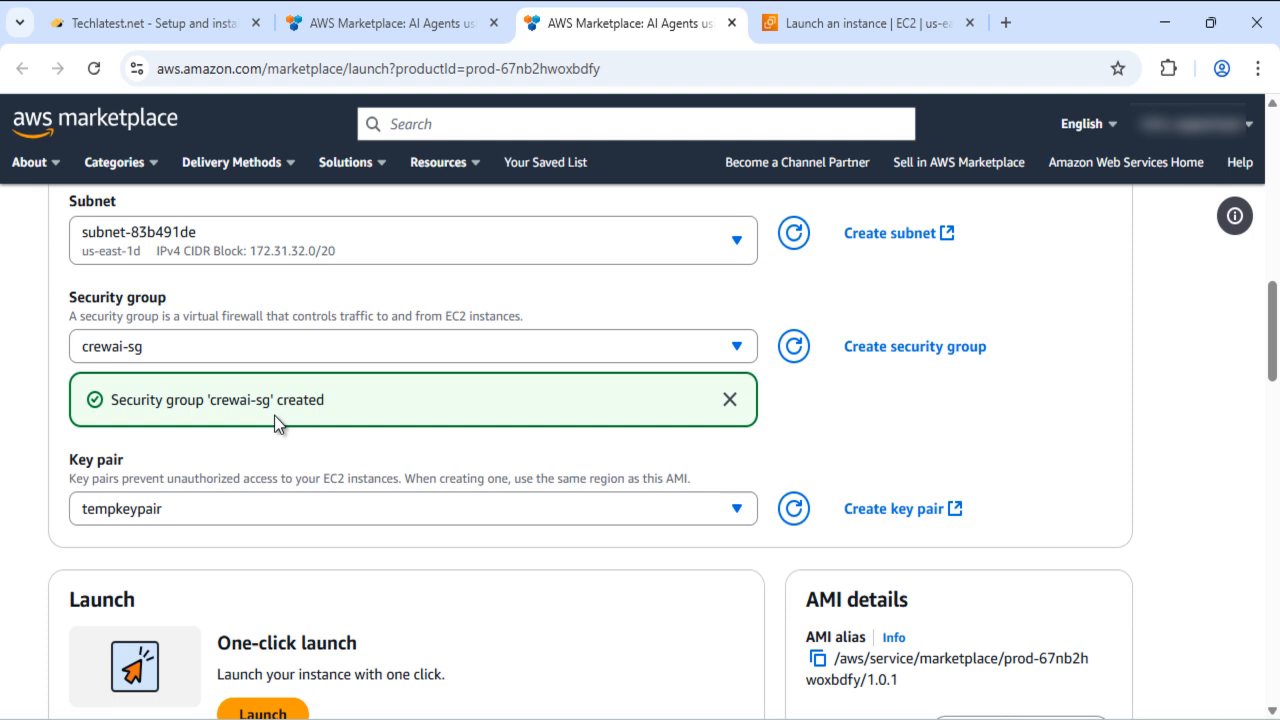
{"action": "scroll", "coordinate": [600, 370], "scroll_direction": "down", "scroll_amount": 2}
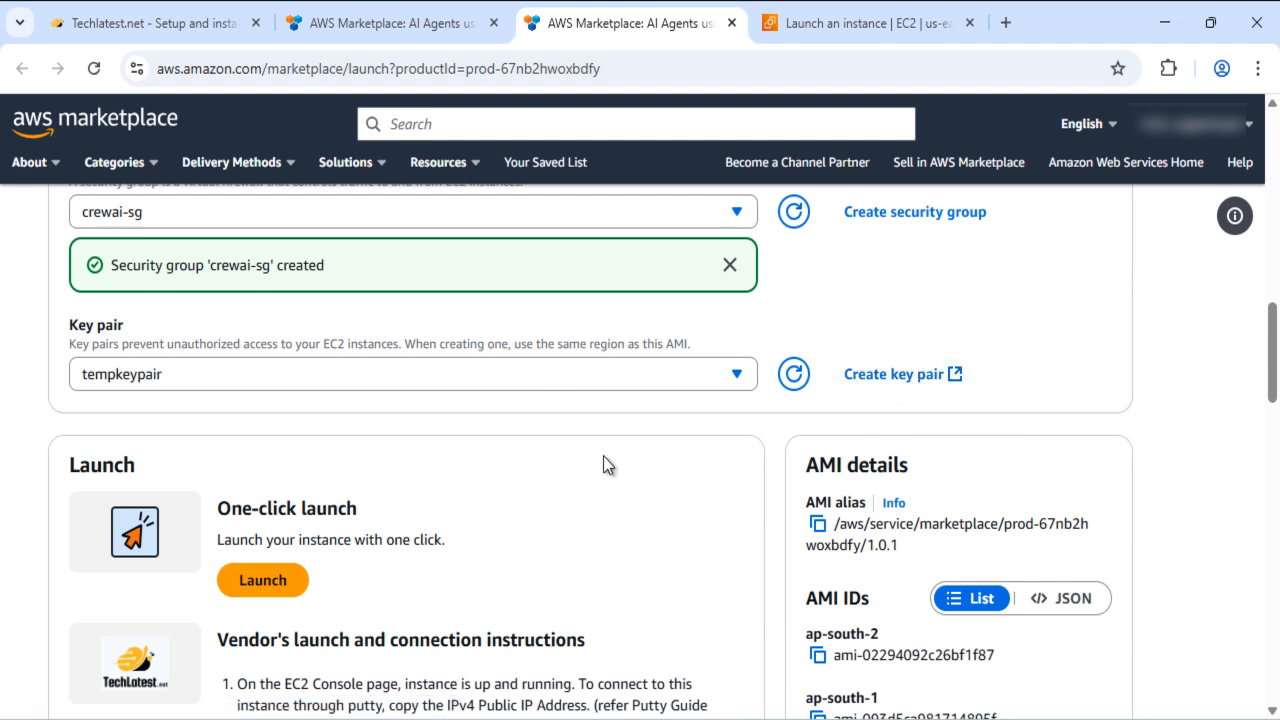
- Launch the instance with one-click launch using the crewai-sg security group and the tempkeypair key pair
{"action": "scroll", "coordinate": [603, 456], "scroll_direction": "down", "scroll_amount": 2}
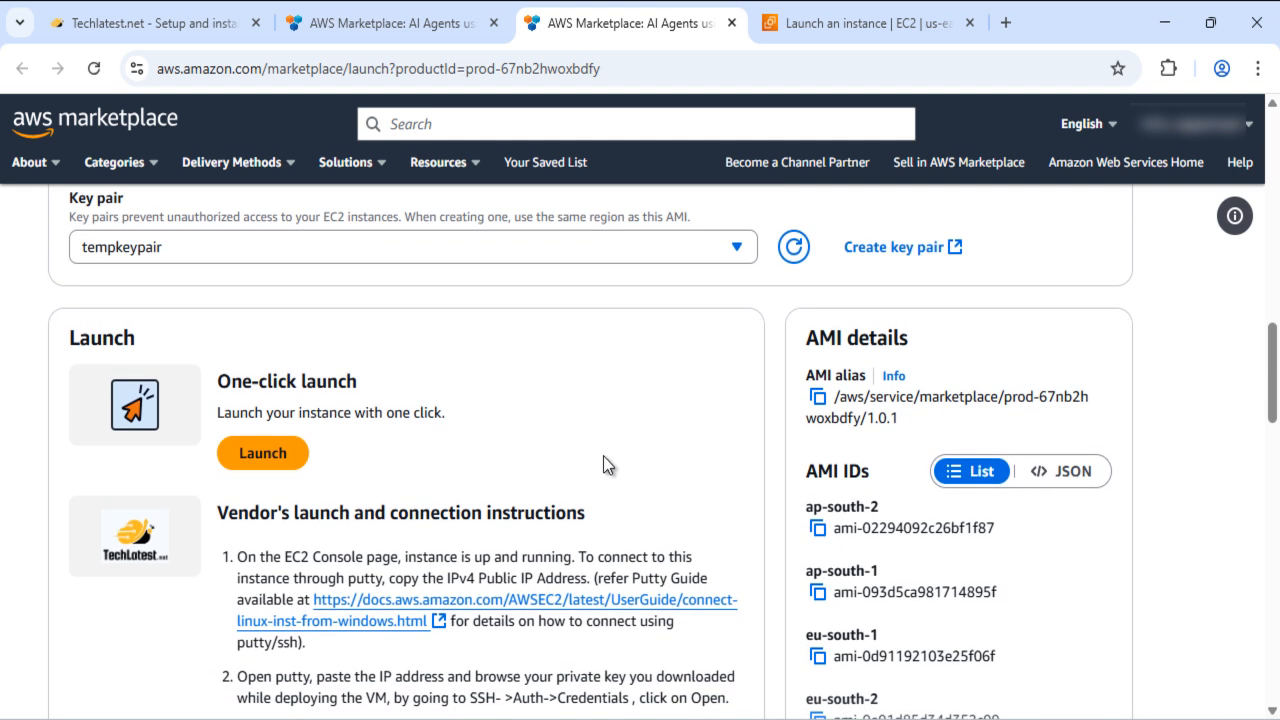
{"action": "scroll", "coordinate": [603, 456], "scroll_direction": "down", "scroll_amount": 2}
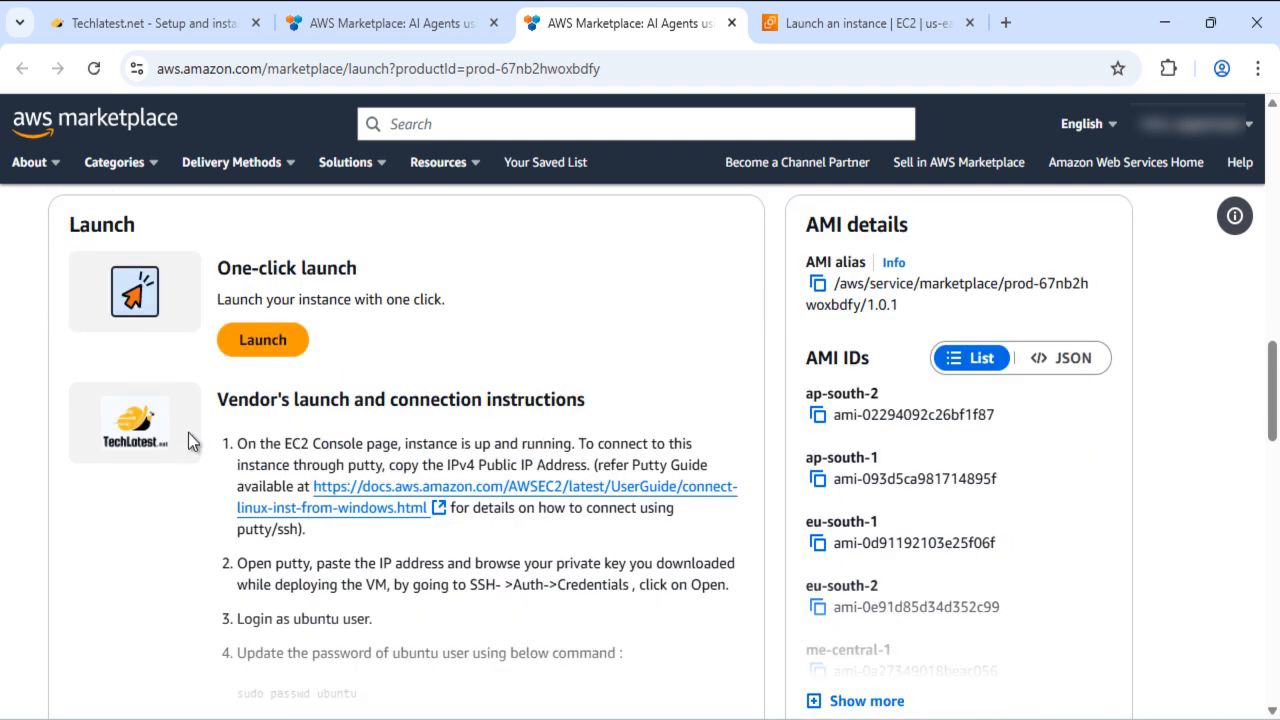
{"action": "left_click", "coordinate": [265, 342]}
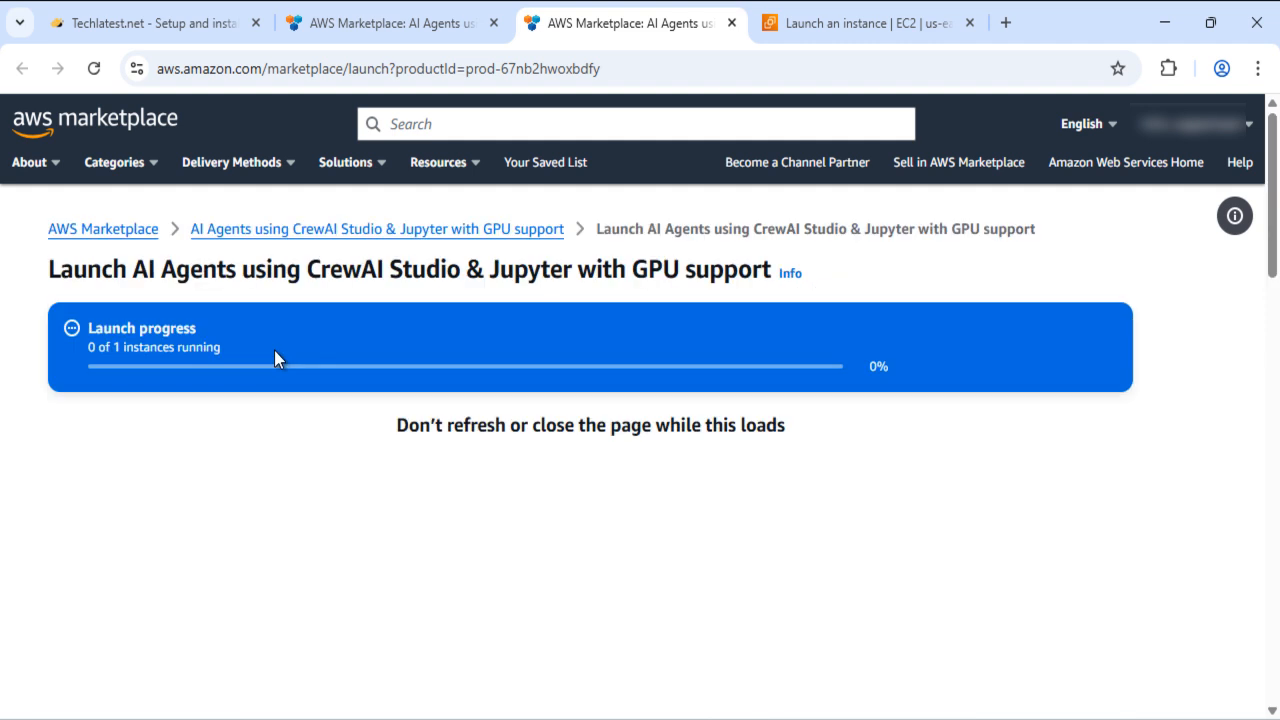
{"action": "scroll", "coordinate": [900, 645], "scroll_direction": "down", "scroll_amount": 6}
{"action": "scroll", "coordinate": [900, 645], "scroll_direction": "up", "scroll_amount": 3}
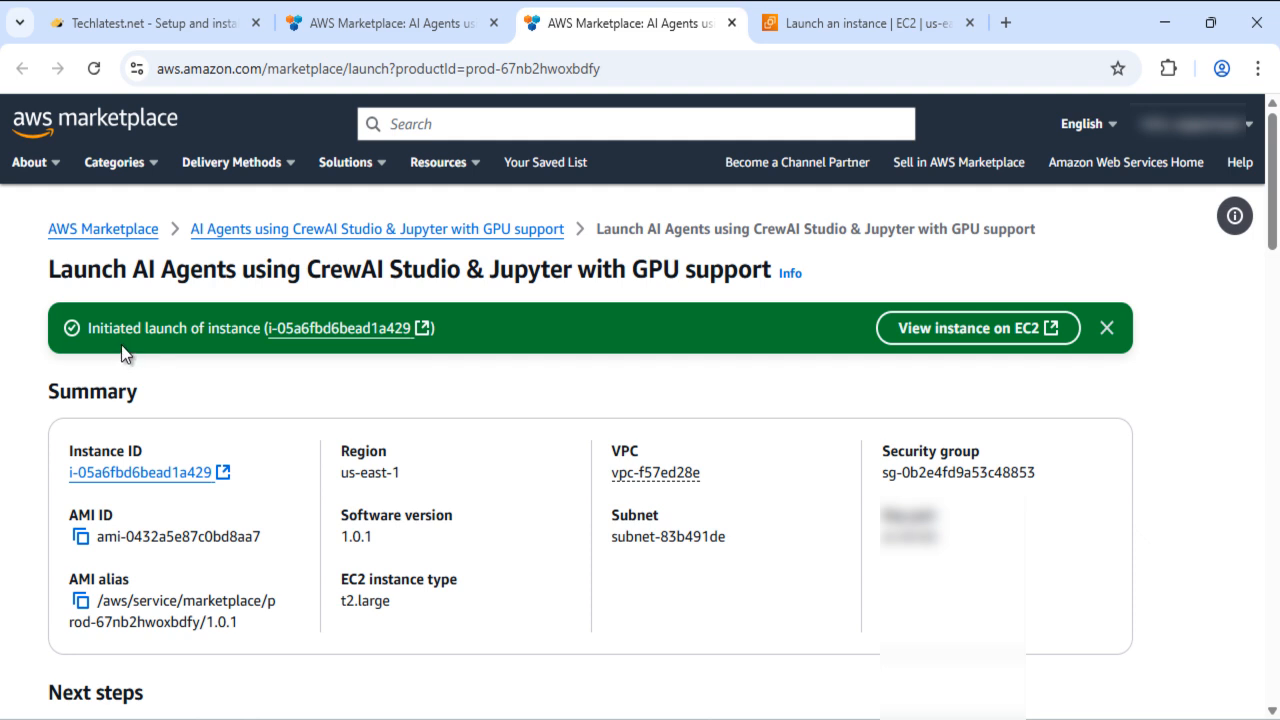
- Open the newly launched instance in the EC2 console and review its instance summary
{"action": "left_click", "coordinate": [995, 342]}
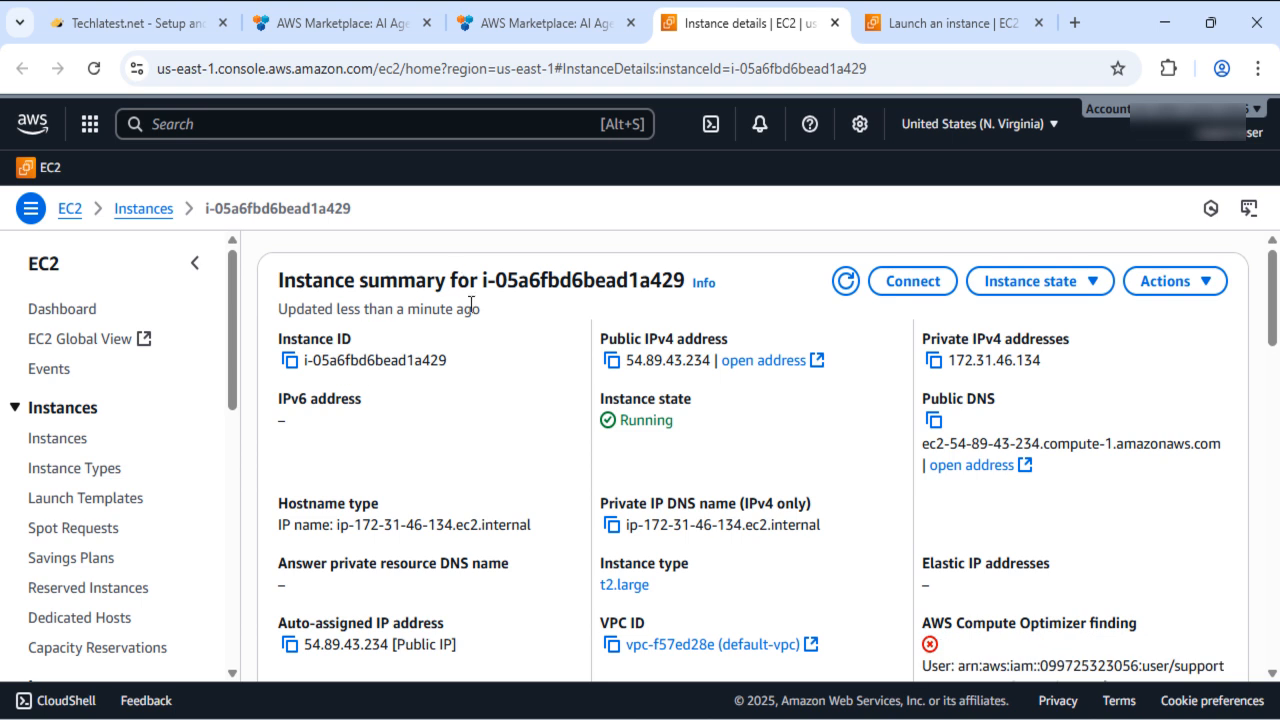
{"action": "scroll", "coordinate": [540, 394], "scroll_direction": "down", "scroll_amount": 1}
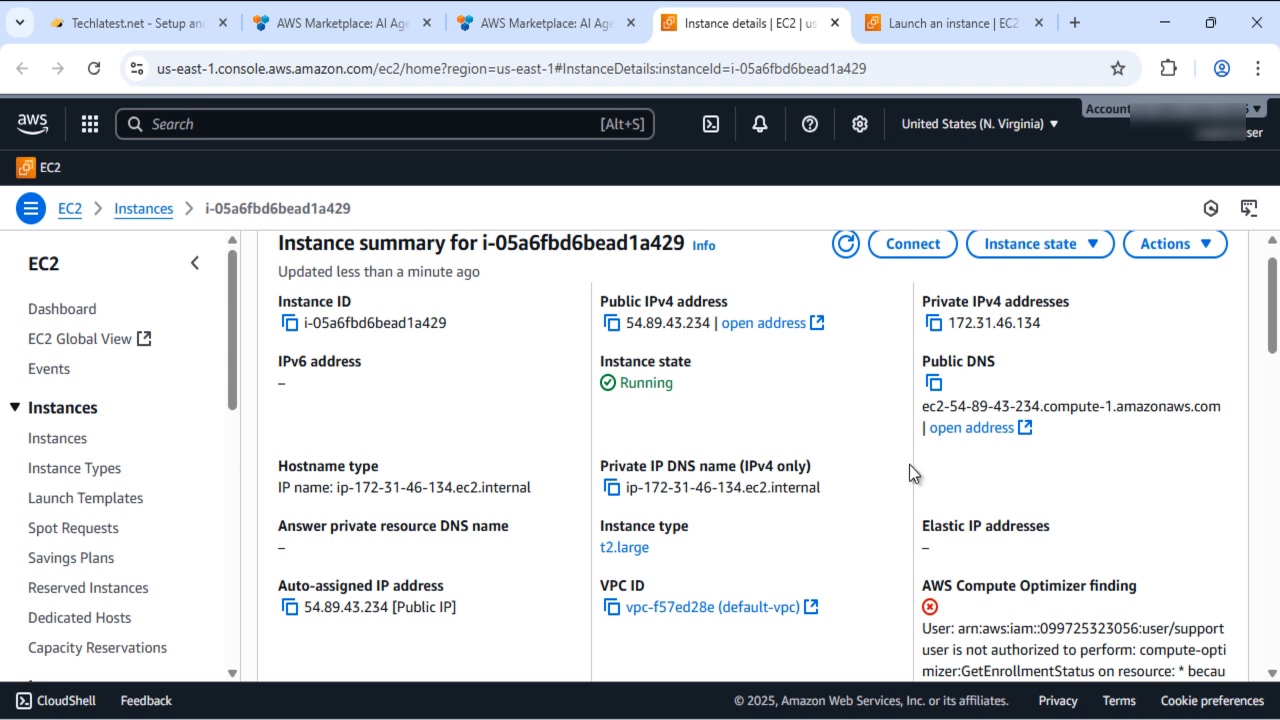
{"action": "scroll", "coordinate": [726, 532], "scroll_direction": "down", "scroll_amount": 5}
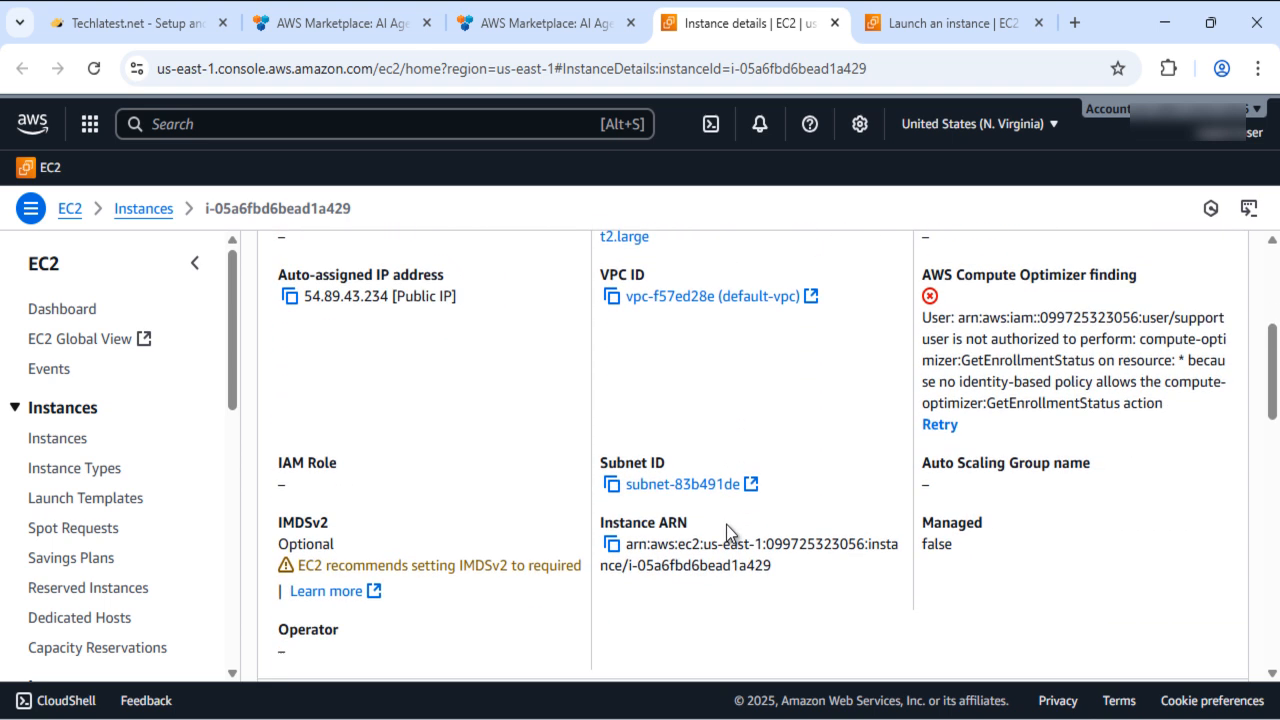
{"action": "scroll", "coordinate": [727, 532], "scroll_direction": "down", "scroll_amount": 2}
{"action": "scroll", "coordinate": [727, 528], "scroll_direction": "up", "scroll_amount": 8}
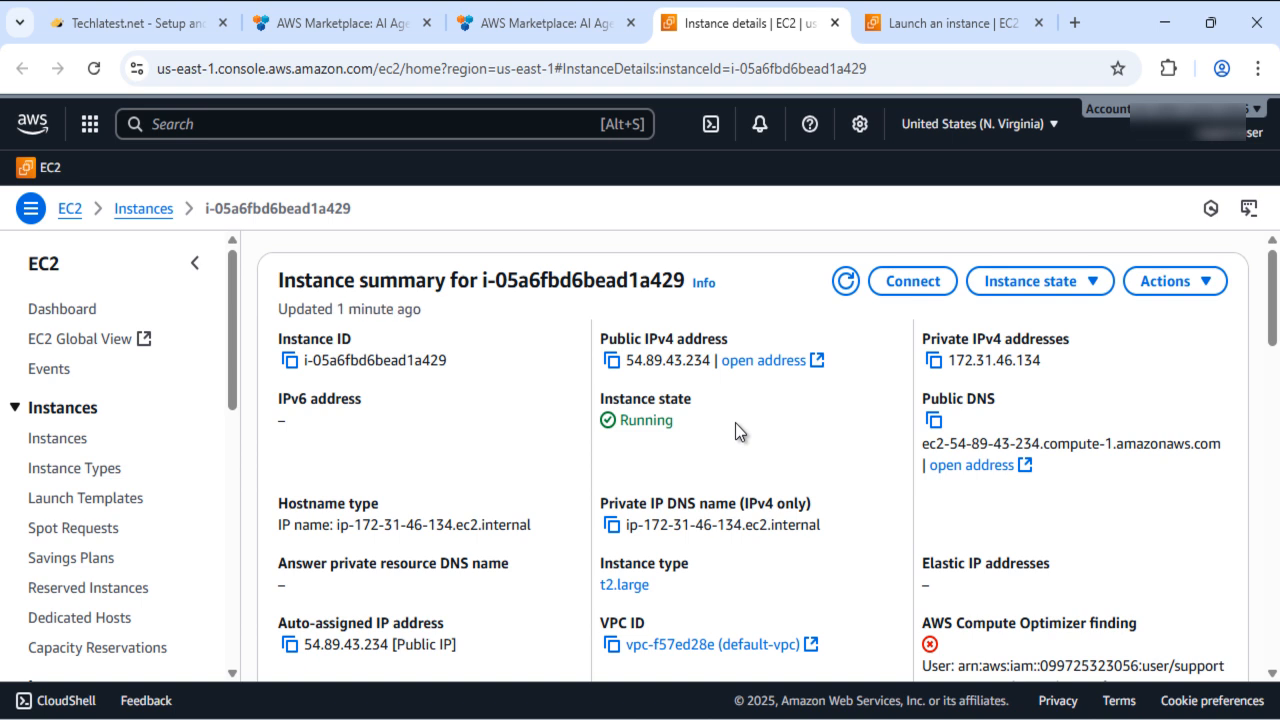
- Copy the instance's public IPv4 address, switch to PuTTY and enter 54.89.43.234 as the SSH session's host name
{"action": "left_click", "coordinate": [611, 366]}
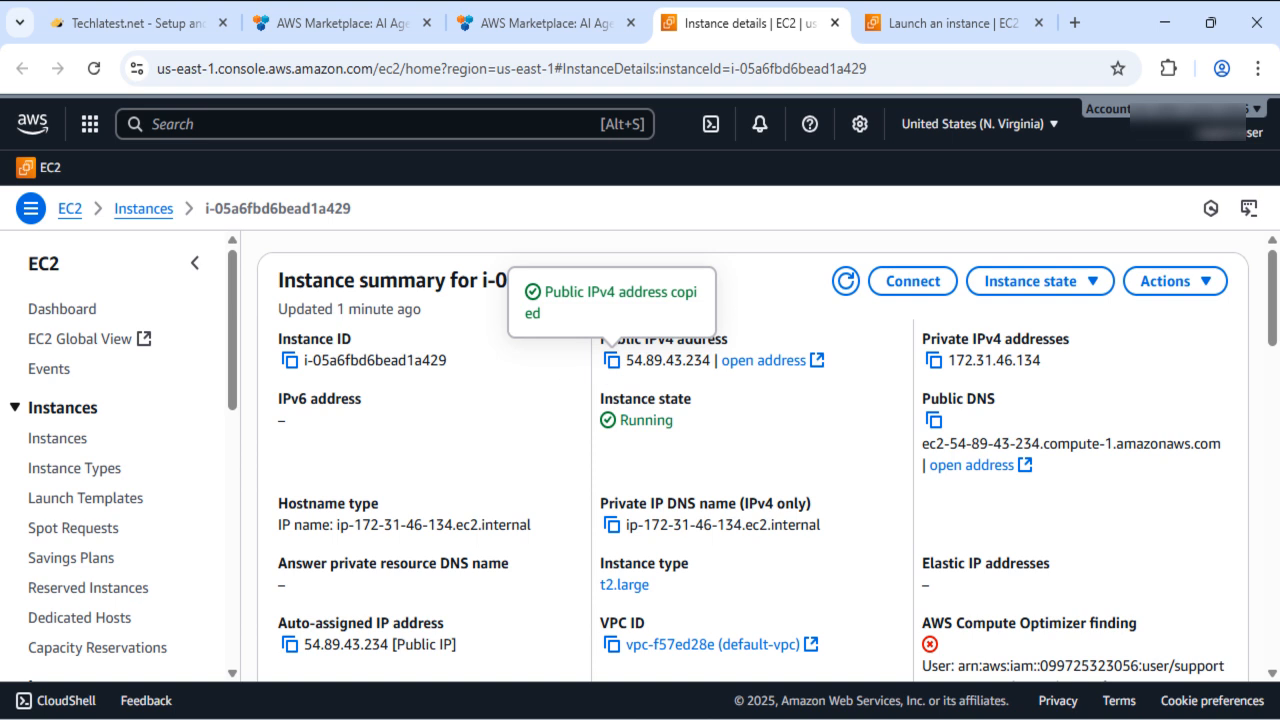
{"action": "key", "text": "alt+Tab"}
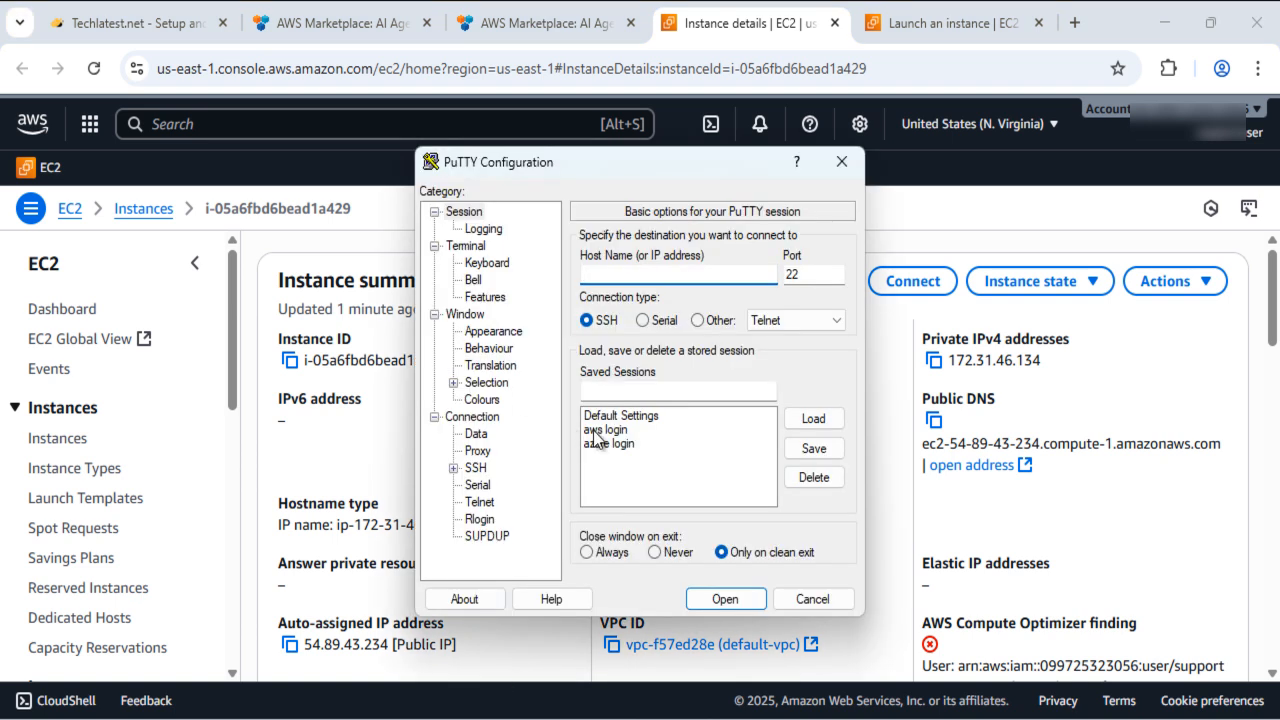
{"action": "key", "text": "ctrl+v"}
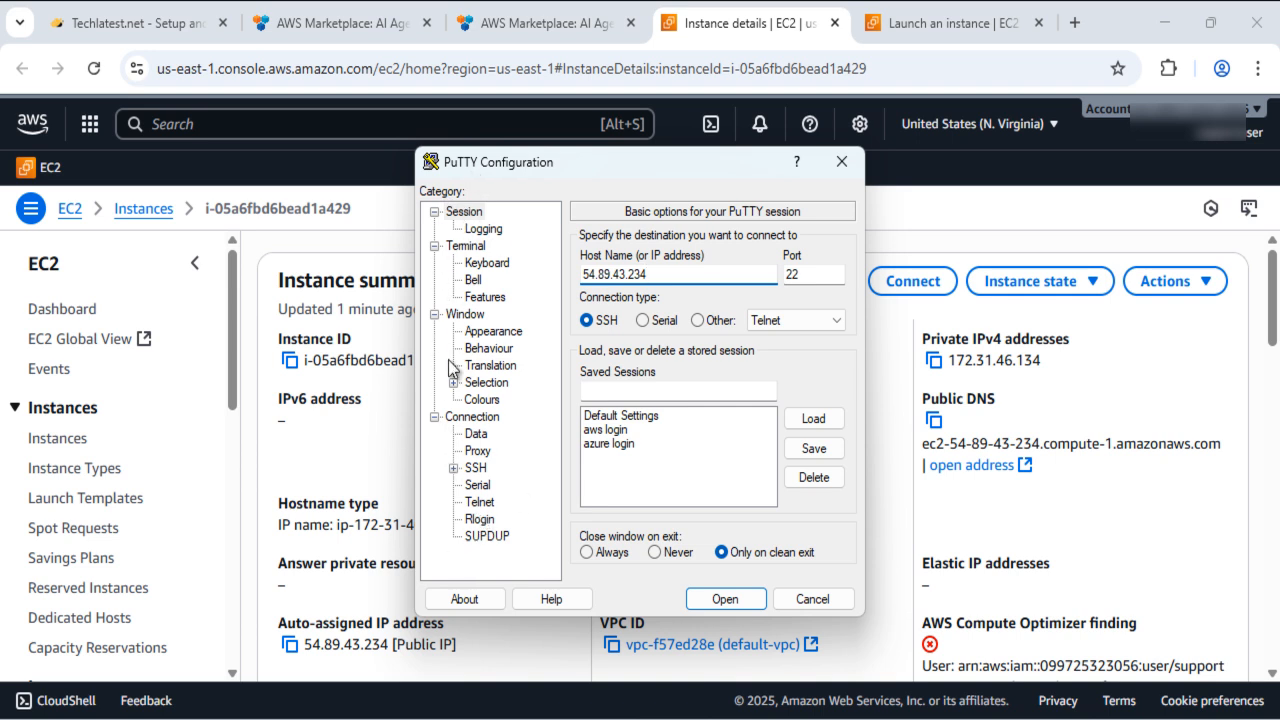
- Set the private key file for SSH authentication in the session's credentials settings
{"action": "left_click", "coordinate": [454, 469]}
{"action": "scroll", "coordinate": [460, 462], "scroll_direction": "down", "scroll_amount": 1}
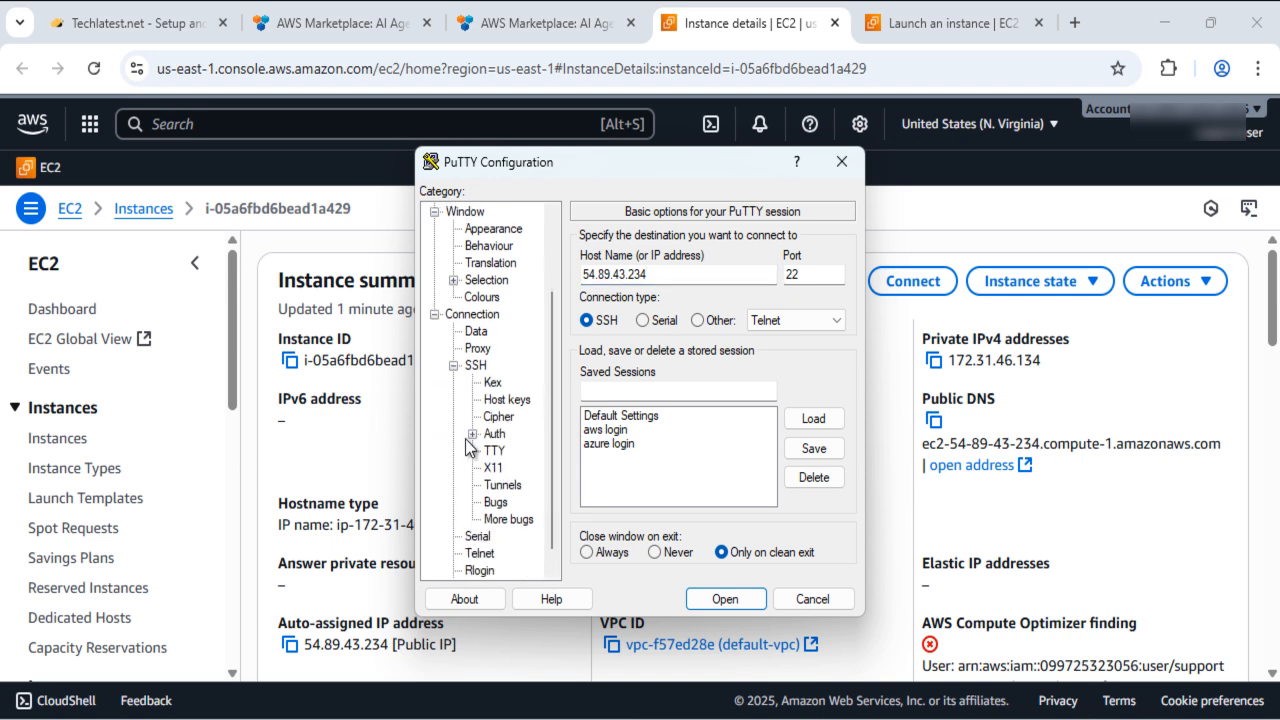
{"action": "left_click", "coordinate": [473, 436]}
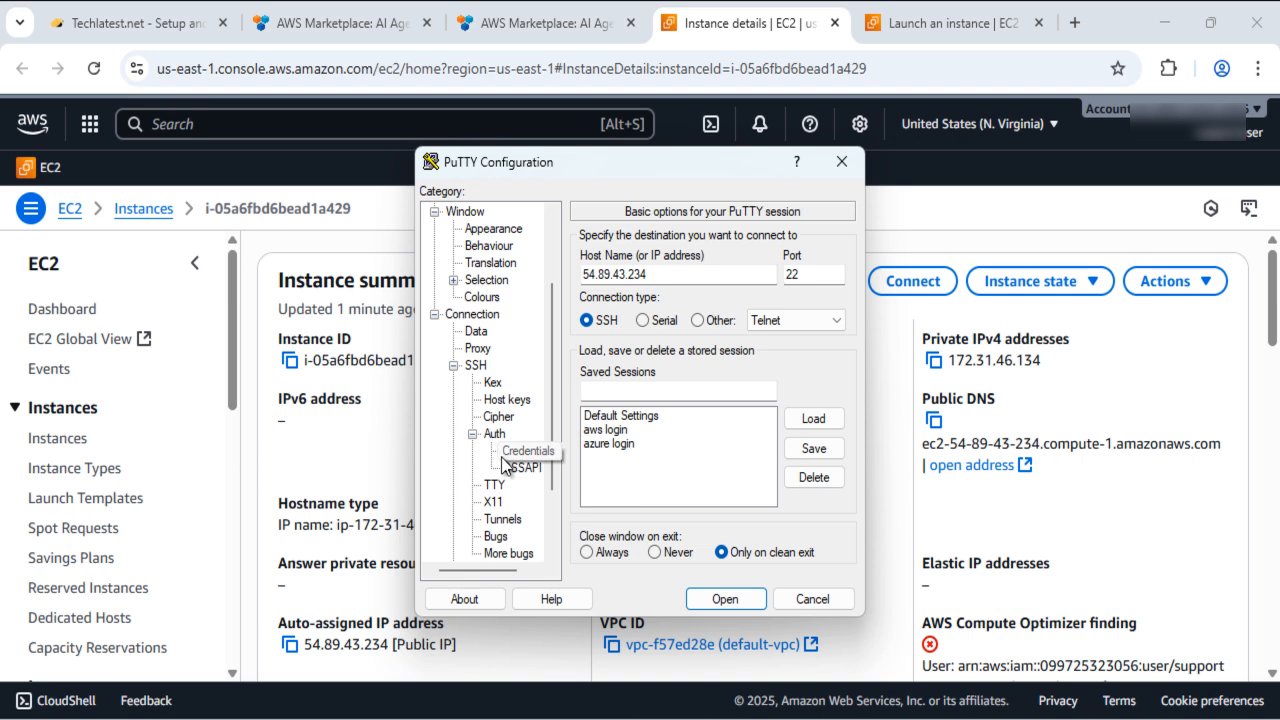
{"action": "left_click", "coordinate": [533, 570]}
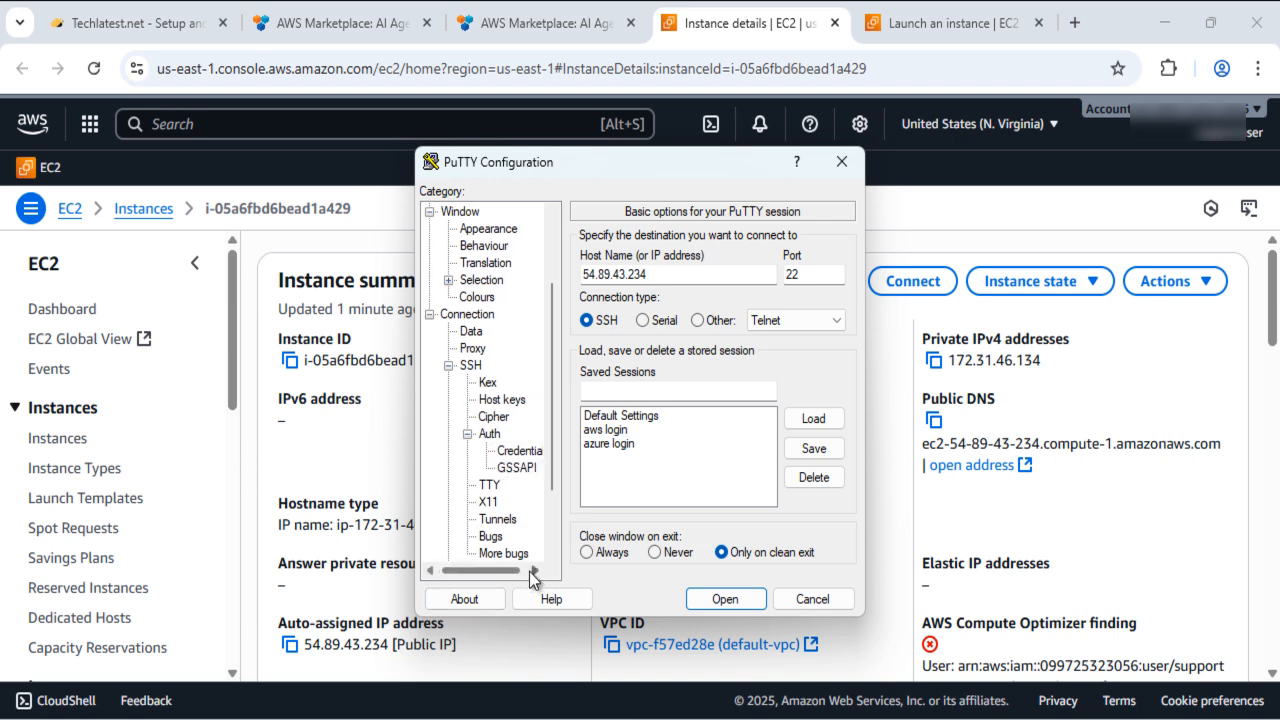
{"action": "left_click", "coordinate": [519, 452]}
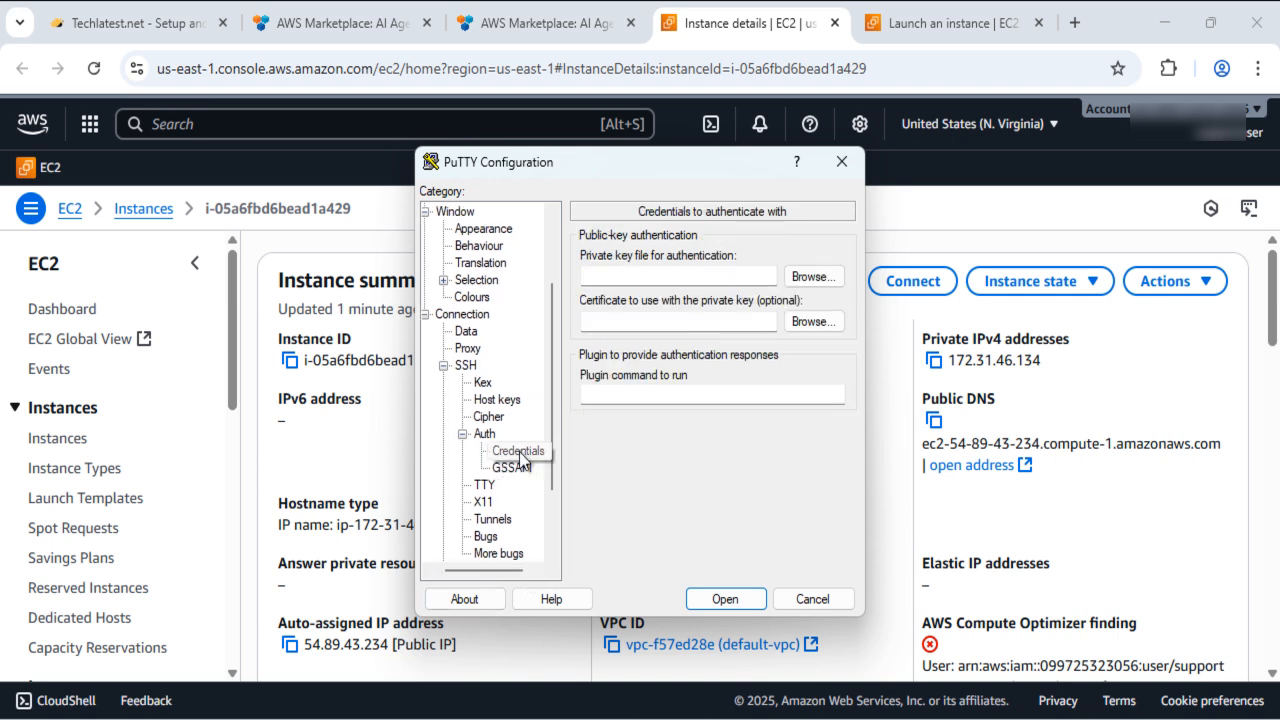
{"action": "left_click", "coordinate": [735, 277]}
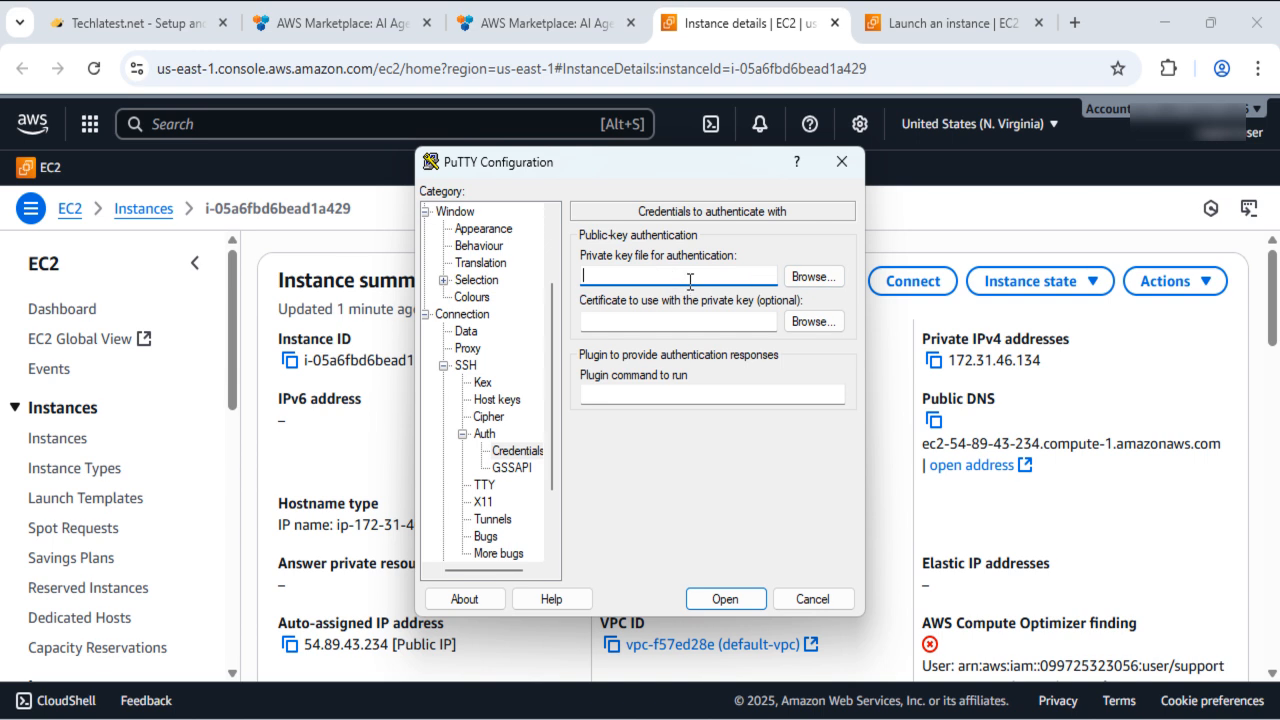
{"action": "left_click", "coordinate": [812, 276]}
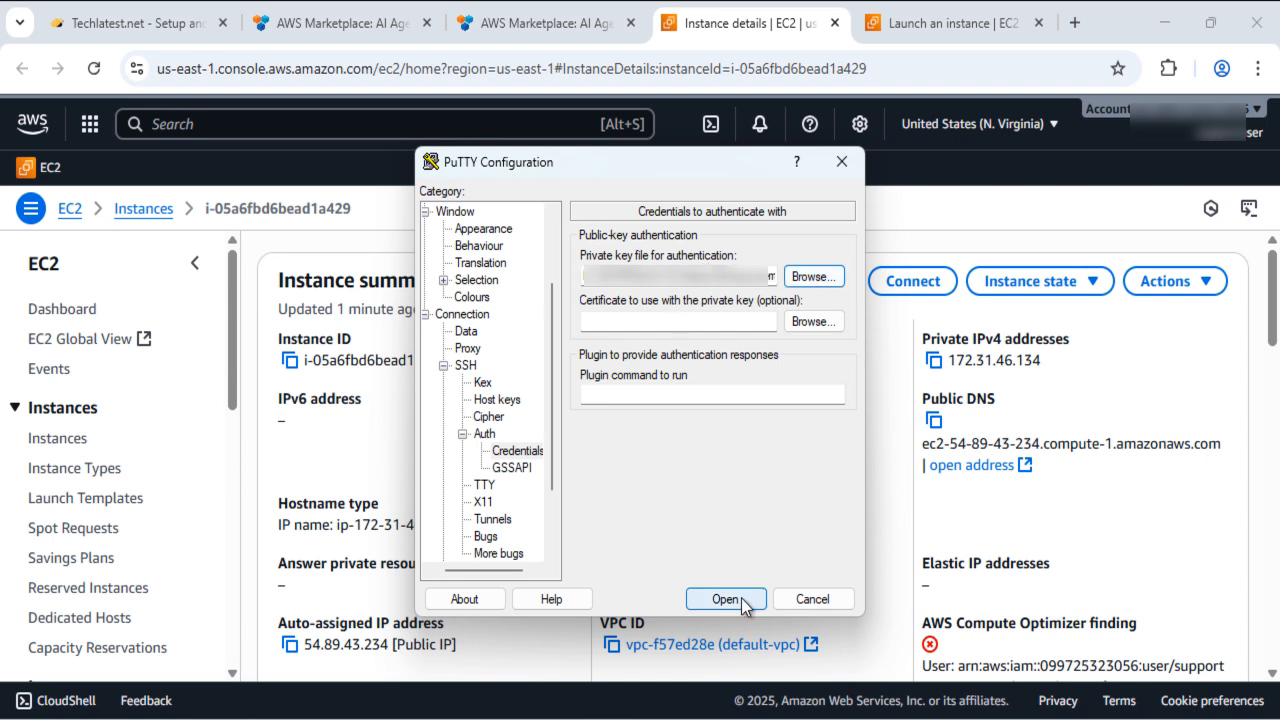
- Open the SSH session, accept the host key, log in as ubuntu with the key passphrase and maximize the terminal window
{"action": "left_click", "coordinate": [742, 598]}
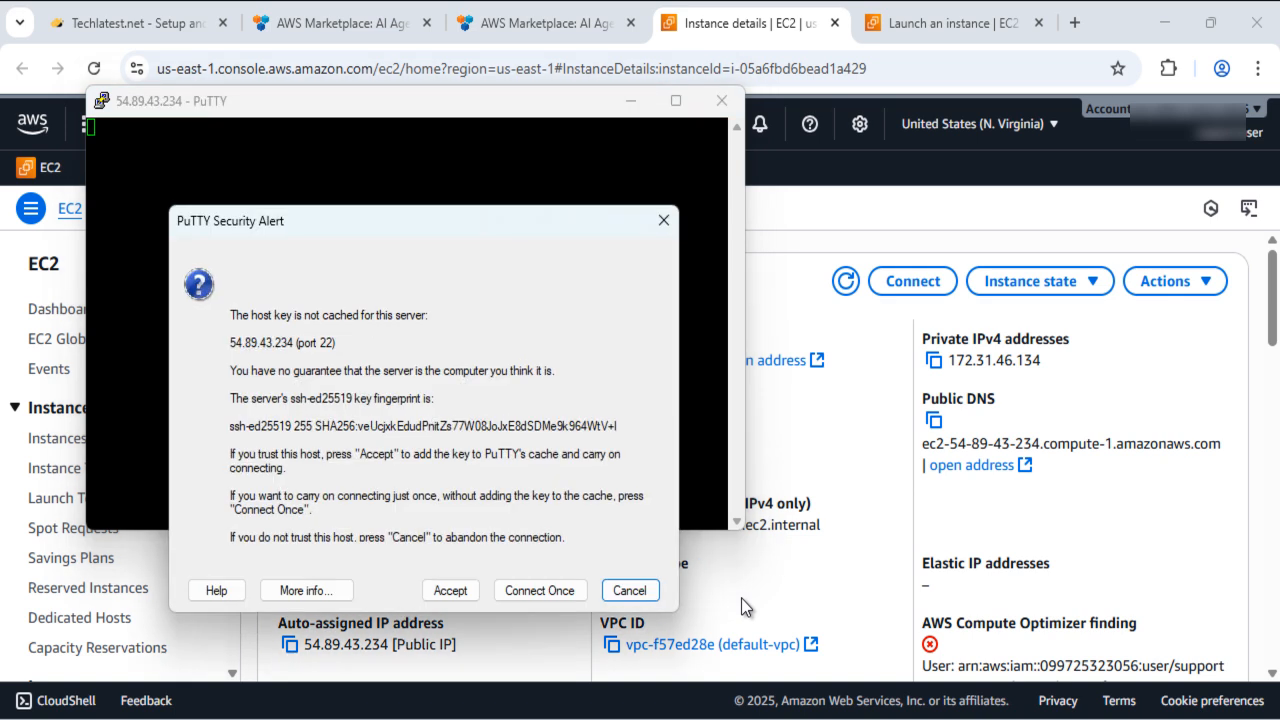
{"action": "left_click", "coordinate": [443, 589]}
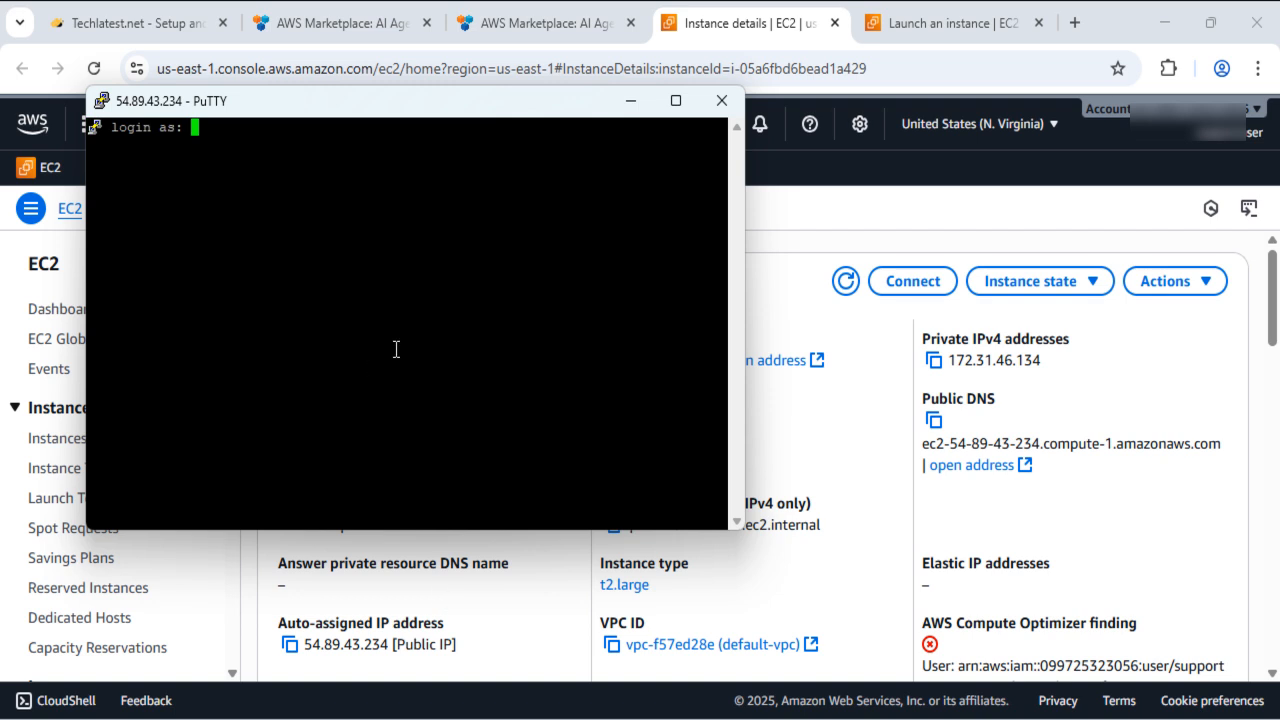
{"action": "type", "text": "ubuntu"}
{"action": "key", "text": "Return"}
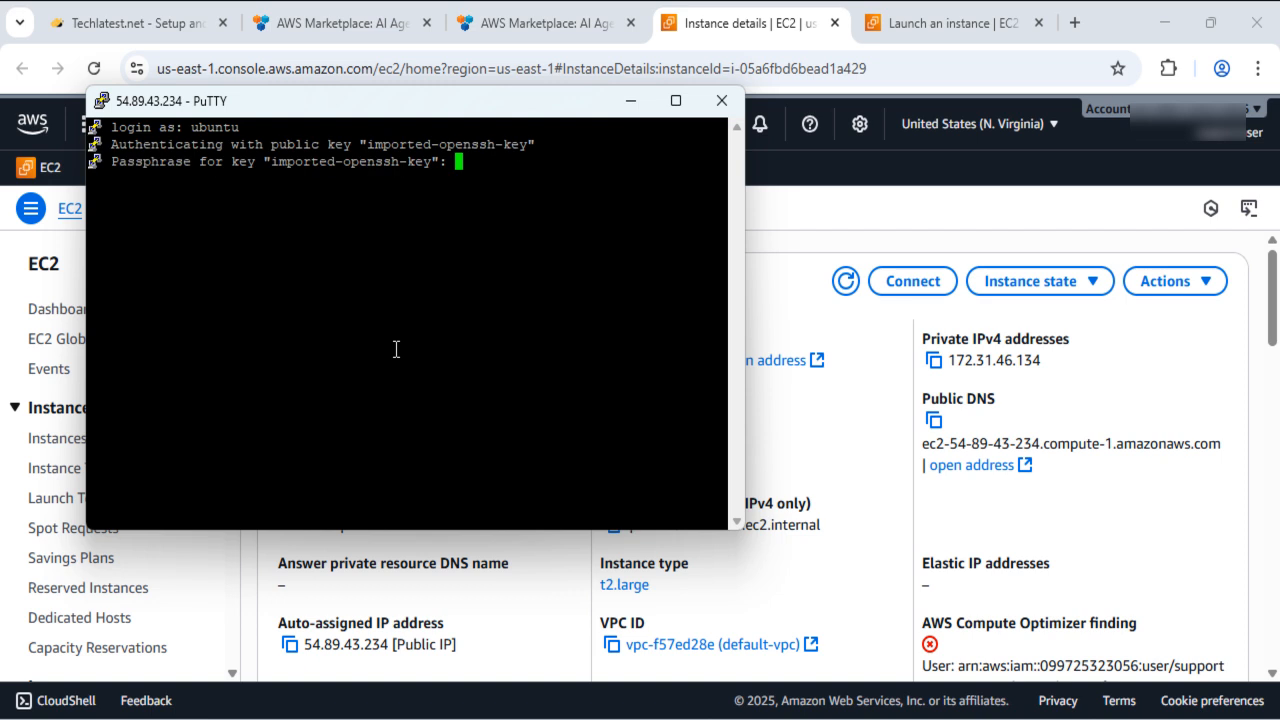
{"action": "key", "text": "Return"}
{"action": "left_click", "coordinate": [676, 100]}
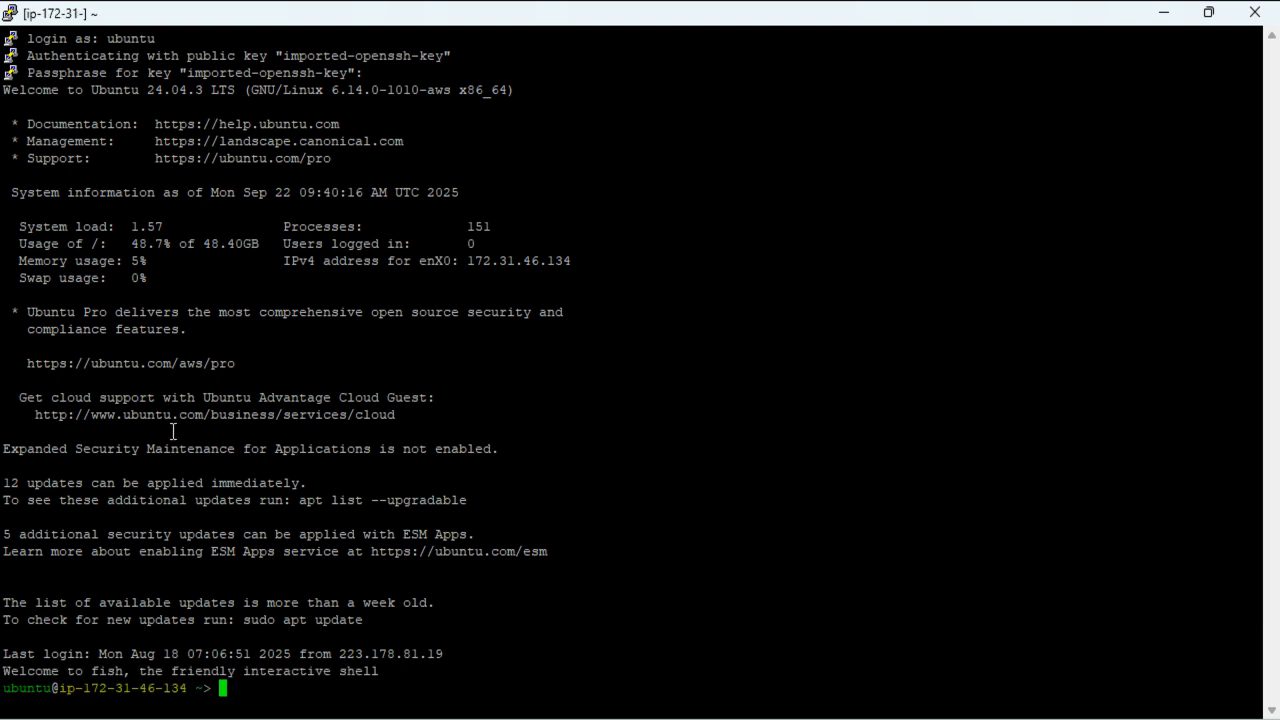
- Change the terminal font to Courier New Regular, 16-point, and apply it to the session
{"action": "right_click", "coordinate": [441, 12]}
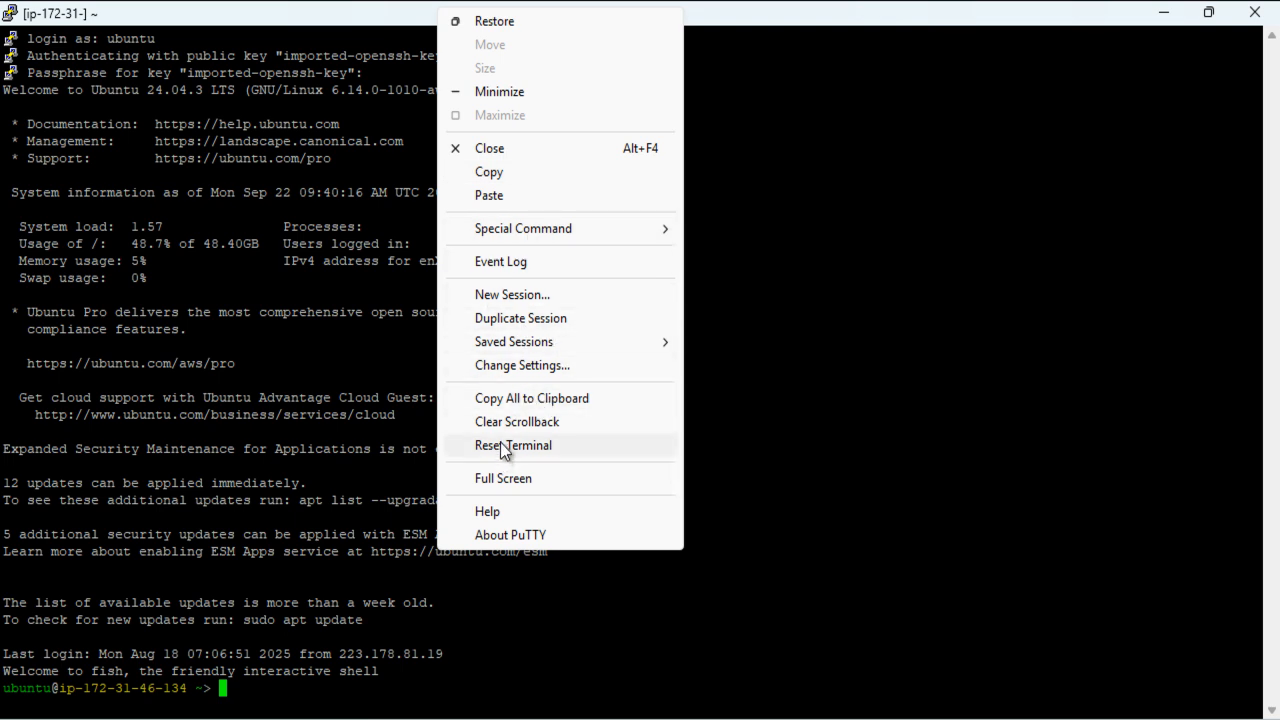
{"action": "left_click", "coordinate": [510, 367]}
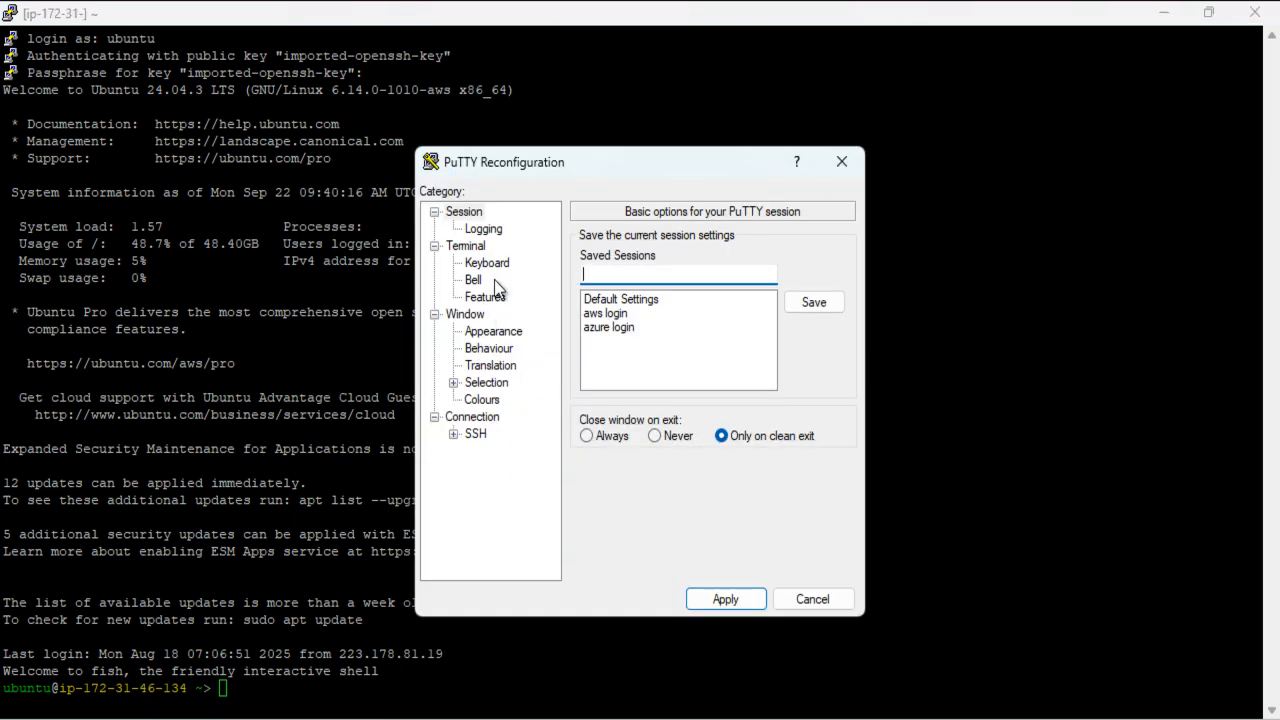
{"action": "left_click", "coordinate": [495, 333]}
{"action": "left_click", "coordinate": [824, 363]}
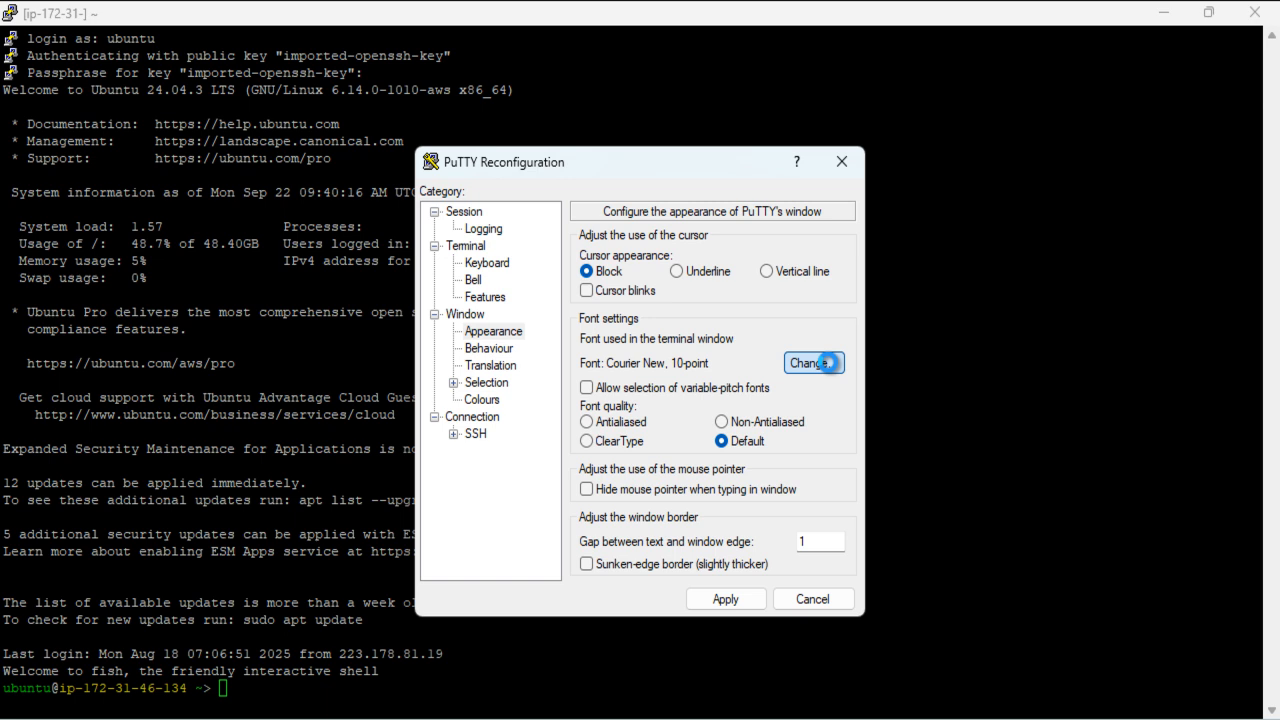
{"action": "left_click", "coordinate": [815, 367]}
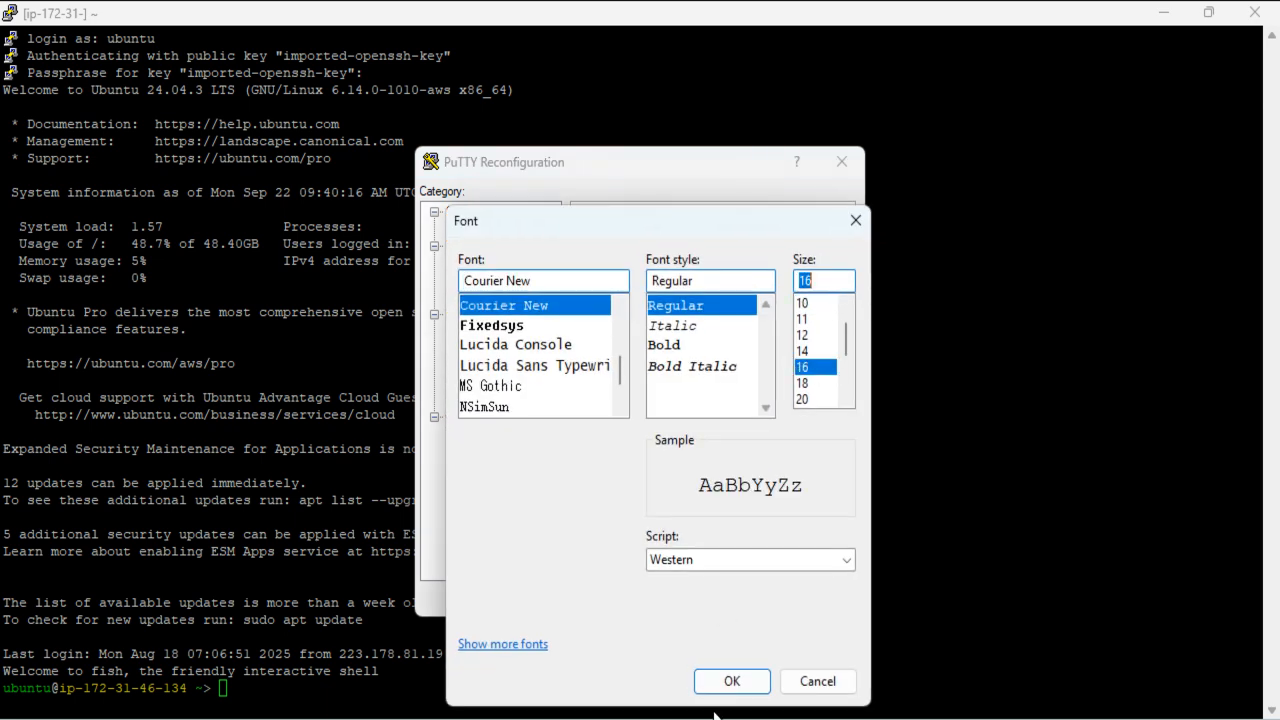
{"action": "left_click", "coordinate": [735, 682]}
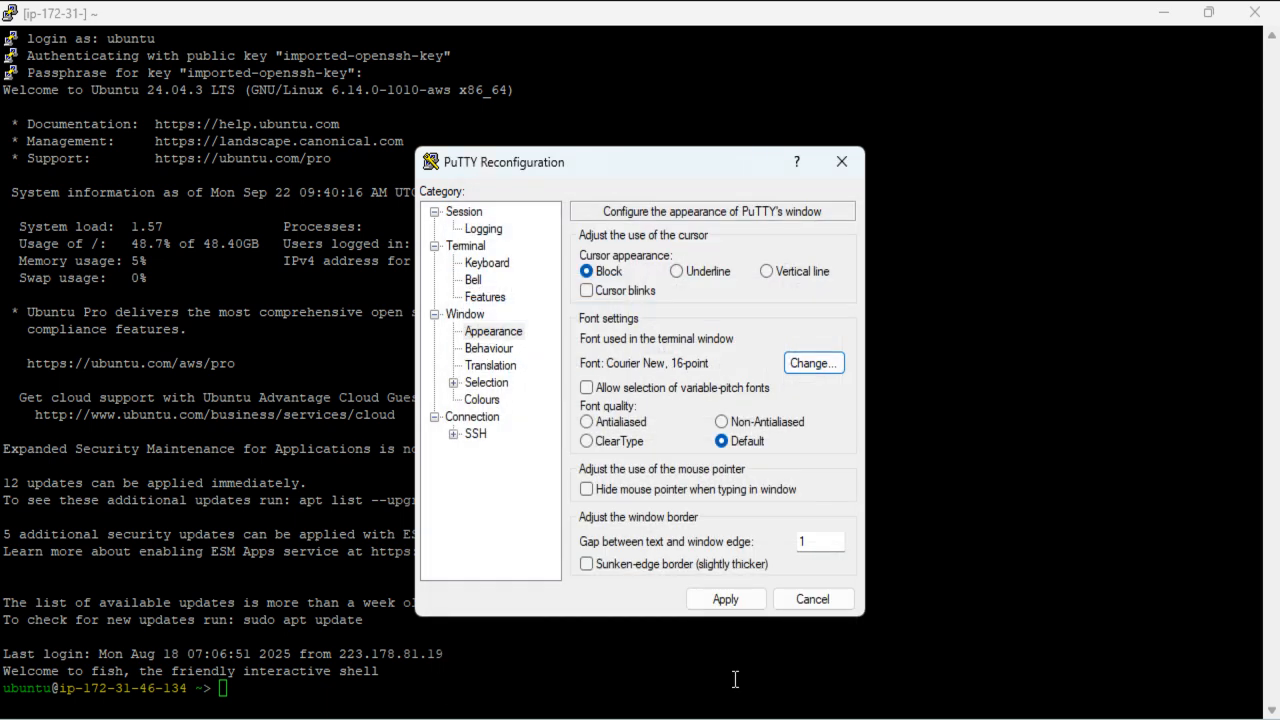
{"action": "left_click", "coordinate": [726, 600]}
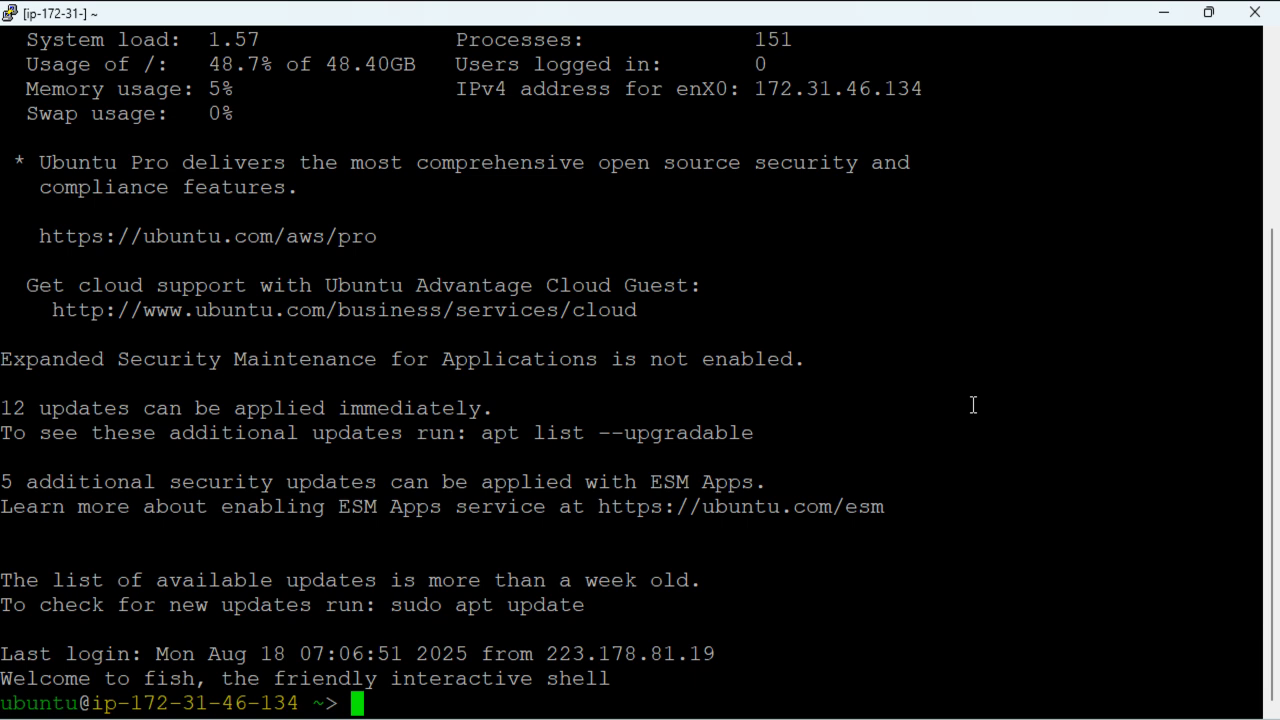
- Clear the terminal and try to set a new password for the ubuntu user with "sudo passwd ubuntu"
{"action": "key", "text": "ctrl+l"}
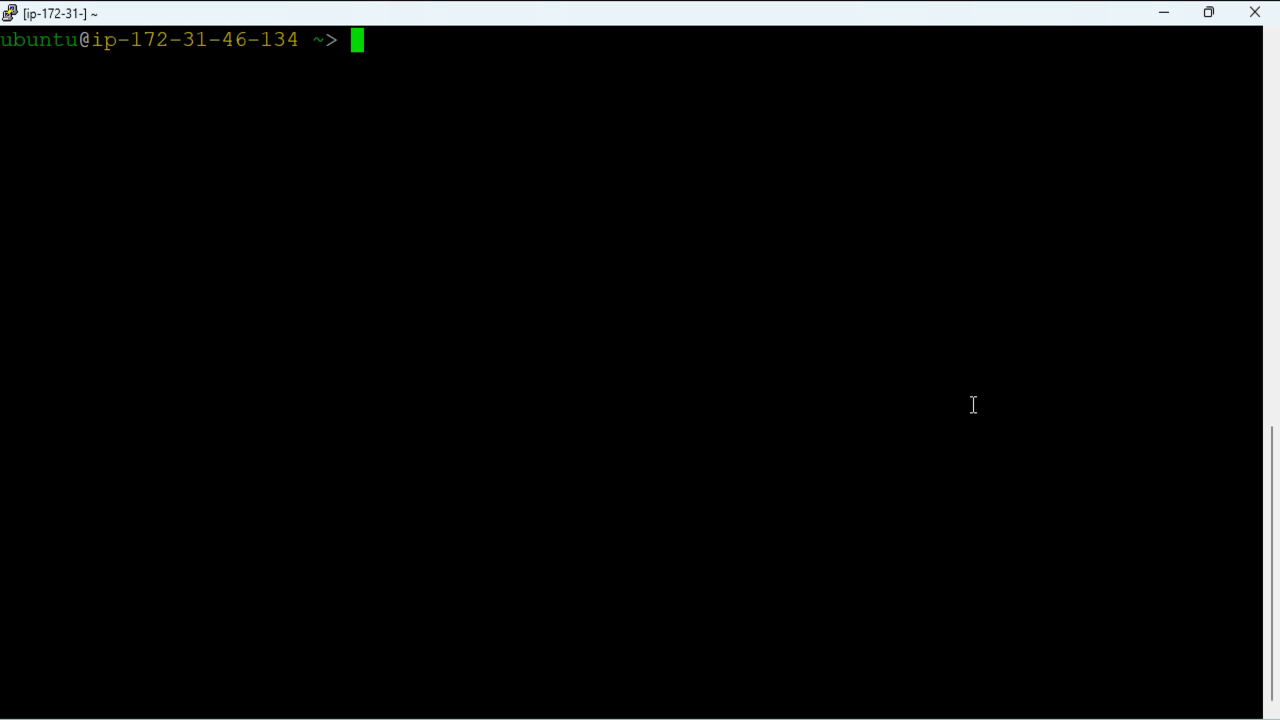
{"action": "type", "text": "sudo "}
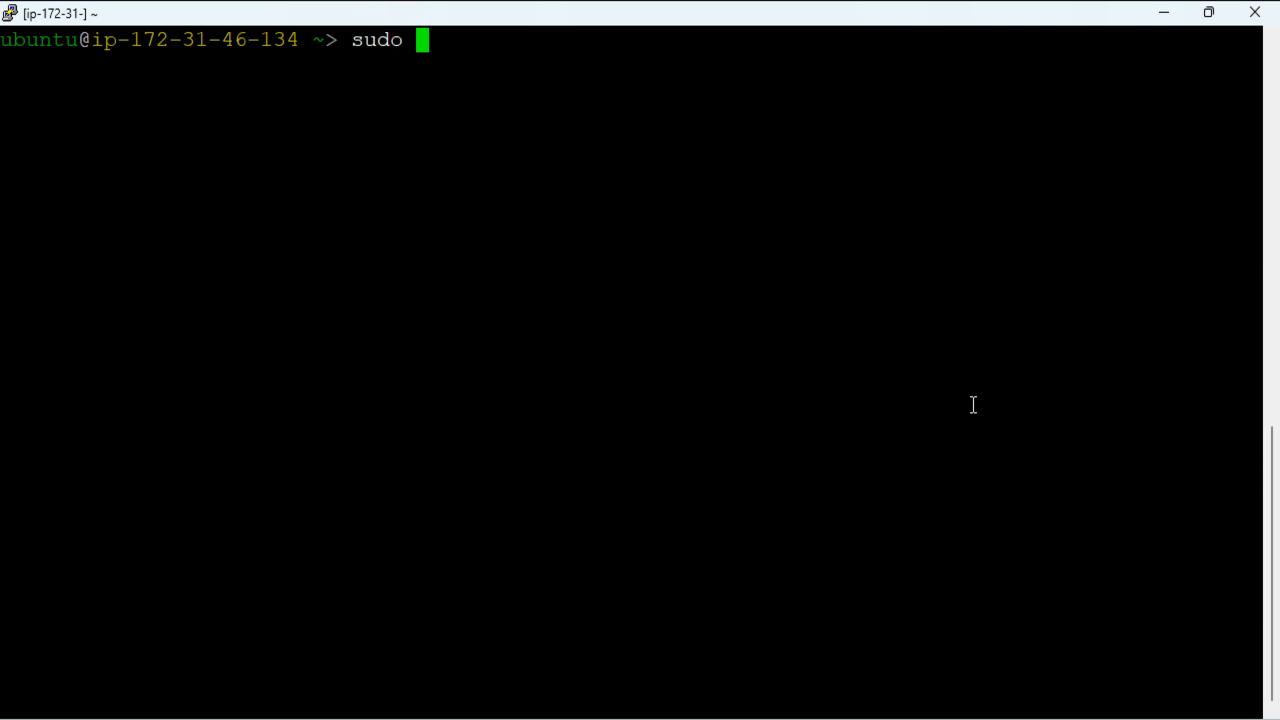
{"action": "type", "text": "passwd "}
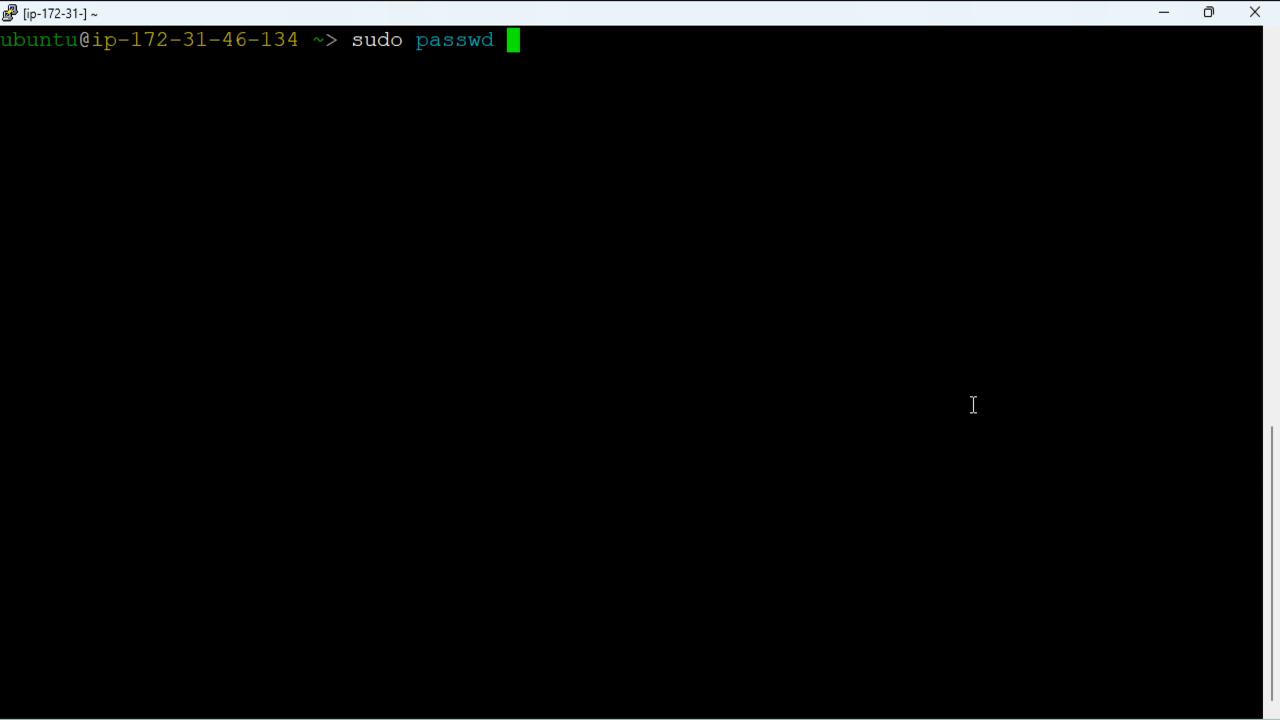
{"action": "type", "text": "ubuntu"}
{"action": "key", "text": "Return"}
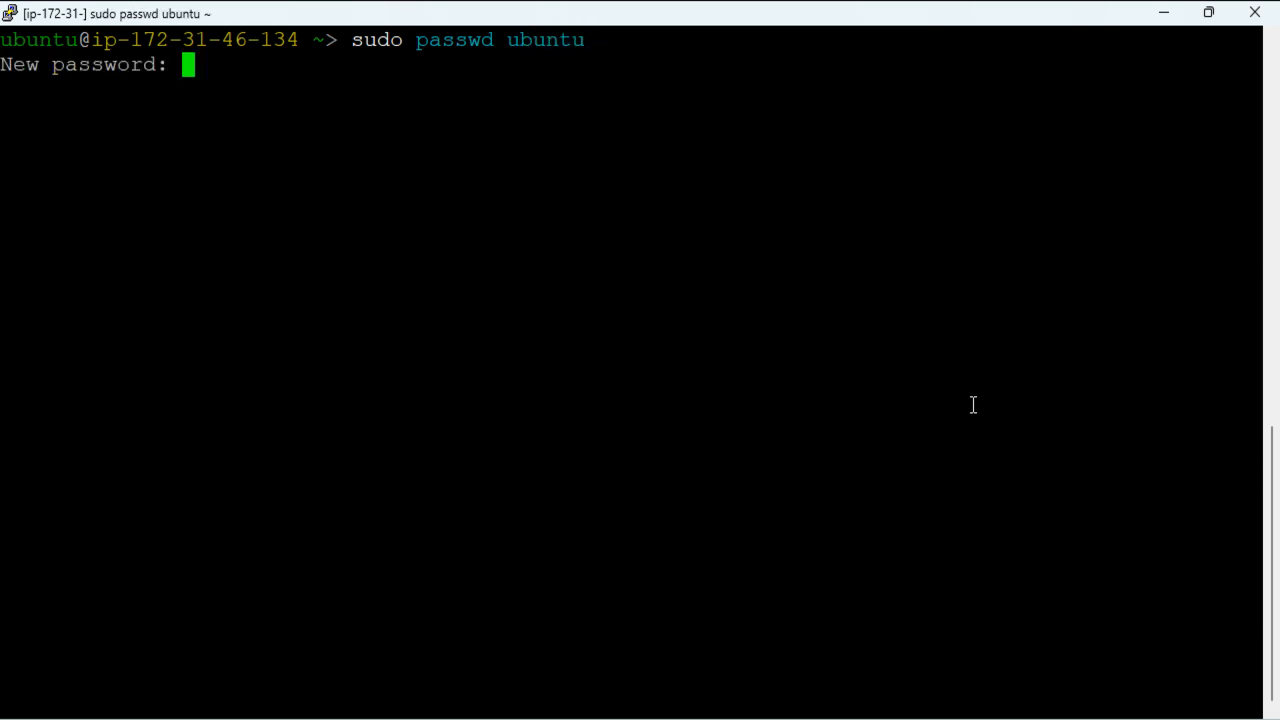
{"action": "key", "text": "Return"}
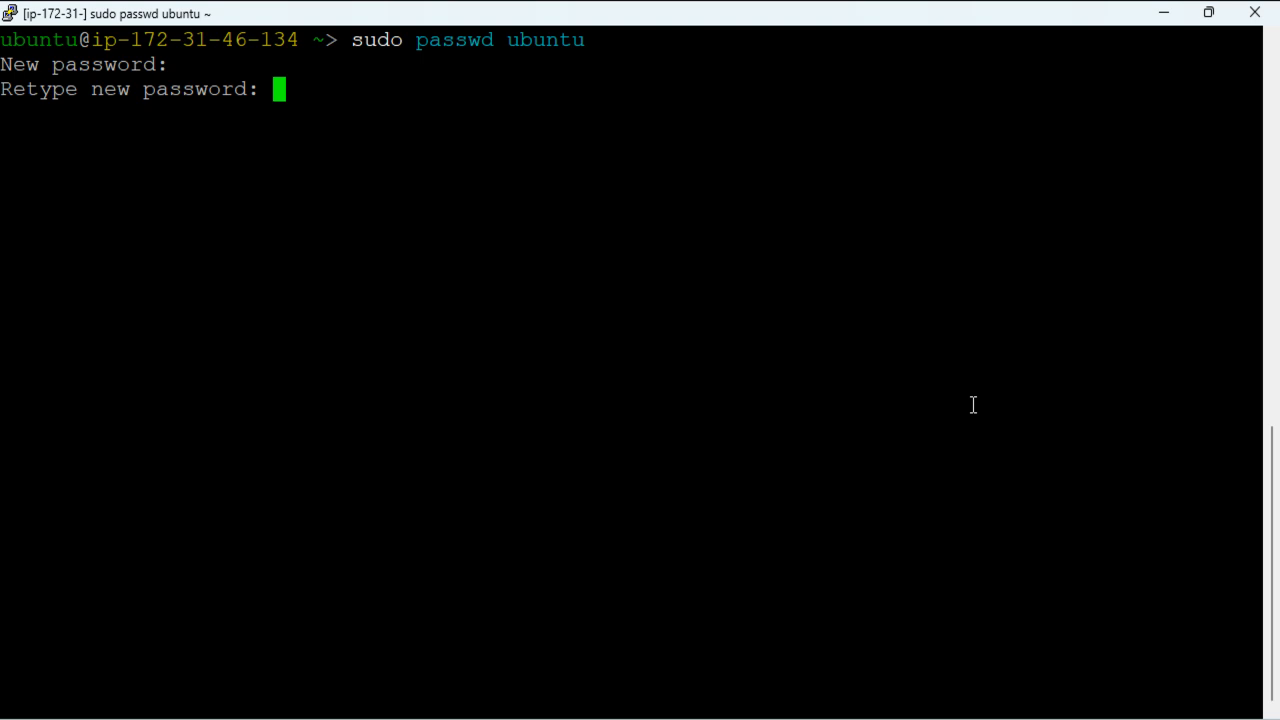
{"action": "key", "text": "Return"}
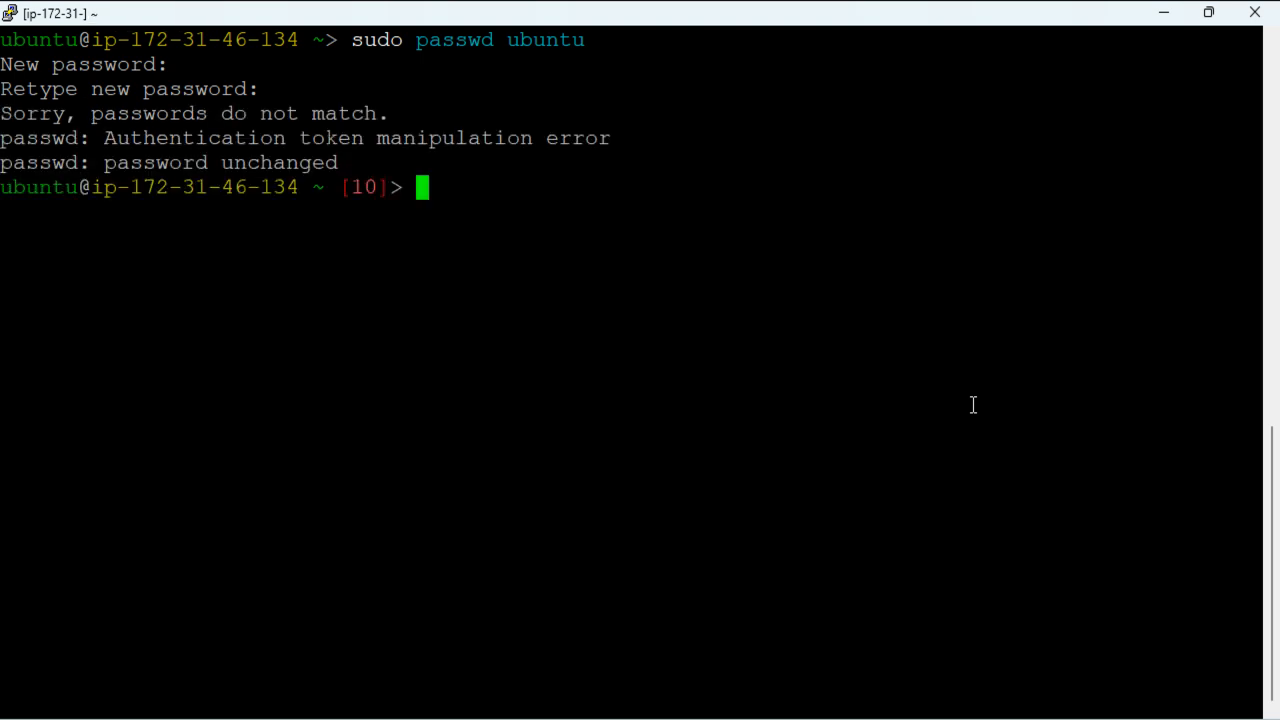
- Run "sudo passwd ubuntu" again and enter and confirm a new password for the ubuntu user
{"action": "key", "text": "Up"}
{"action": "key", "text": "Return"}
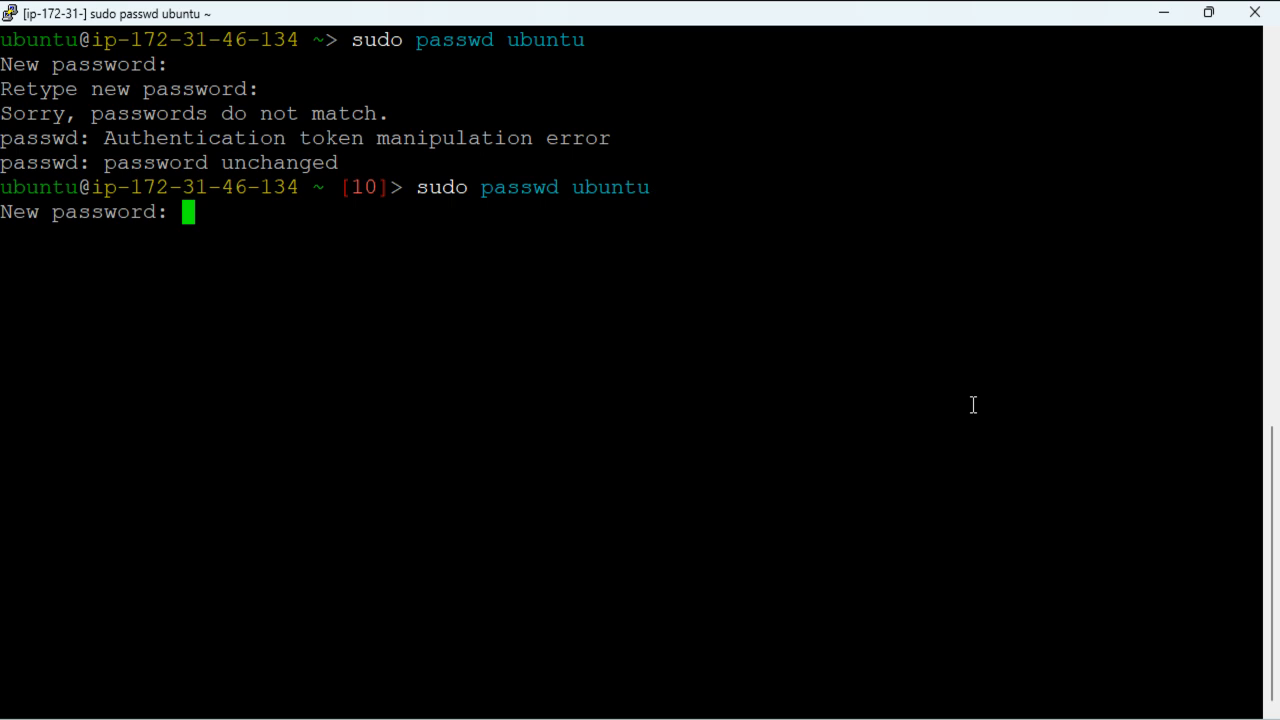
{"action": "key", "text": "Return"}
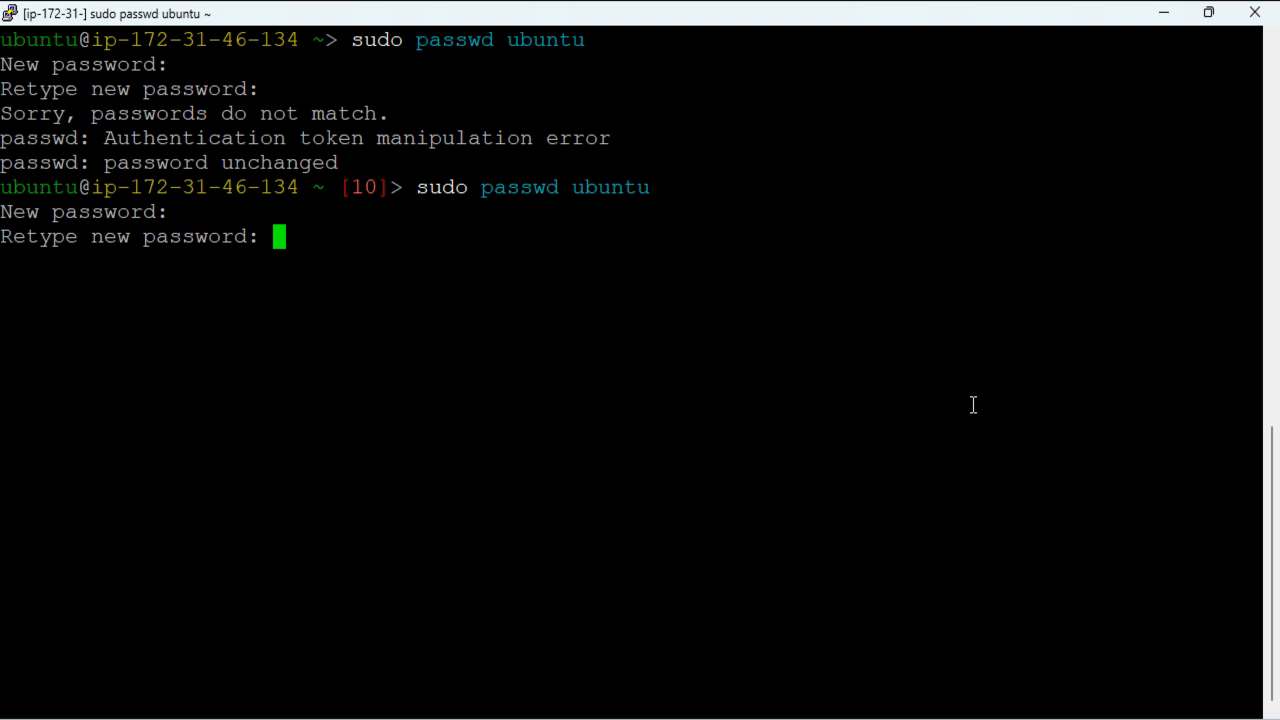
{"action": "key", "text": "Return"}
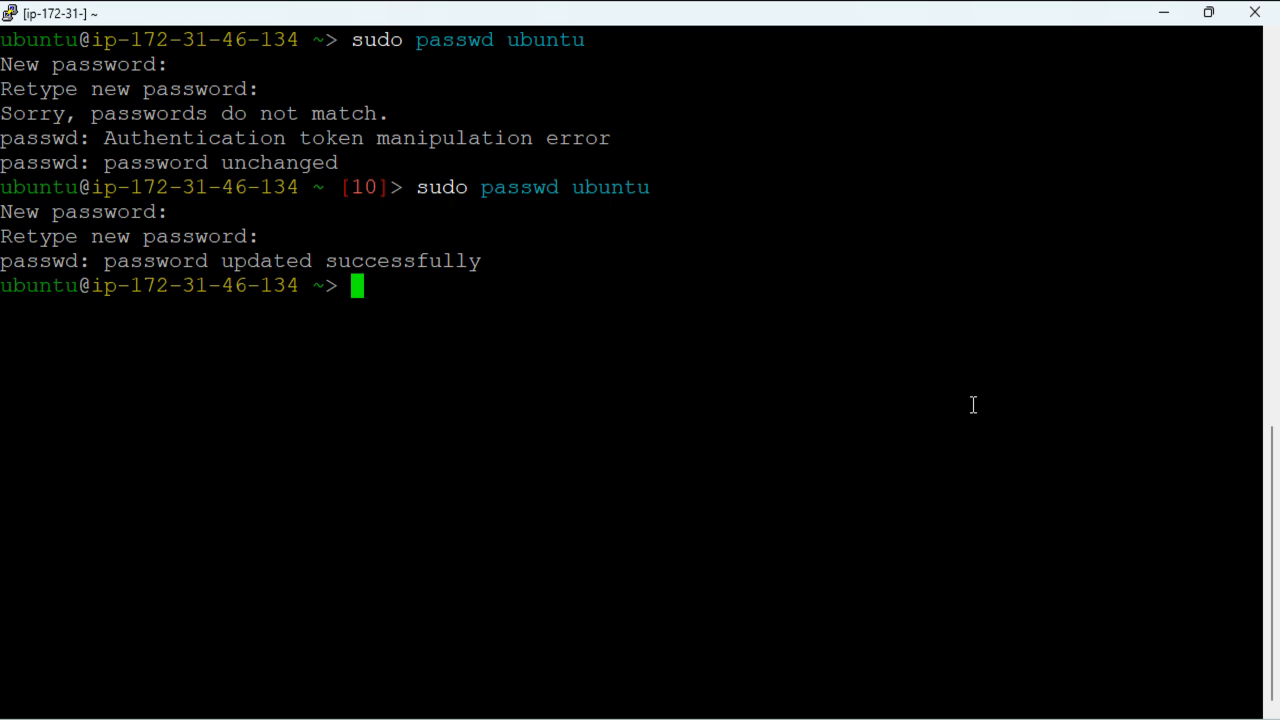
- Clear the terminal, print /var/log/cloud-init-output.log with cat and examine the per-once and per-boot script messages
{"action": "key", "text": "ctrl+l"}
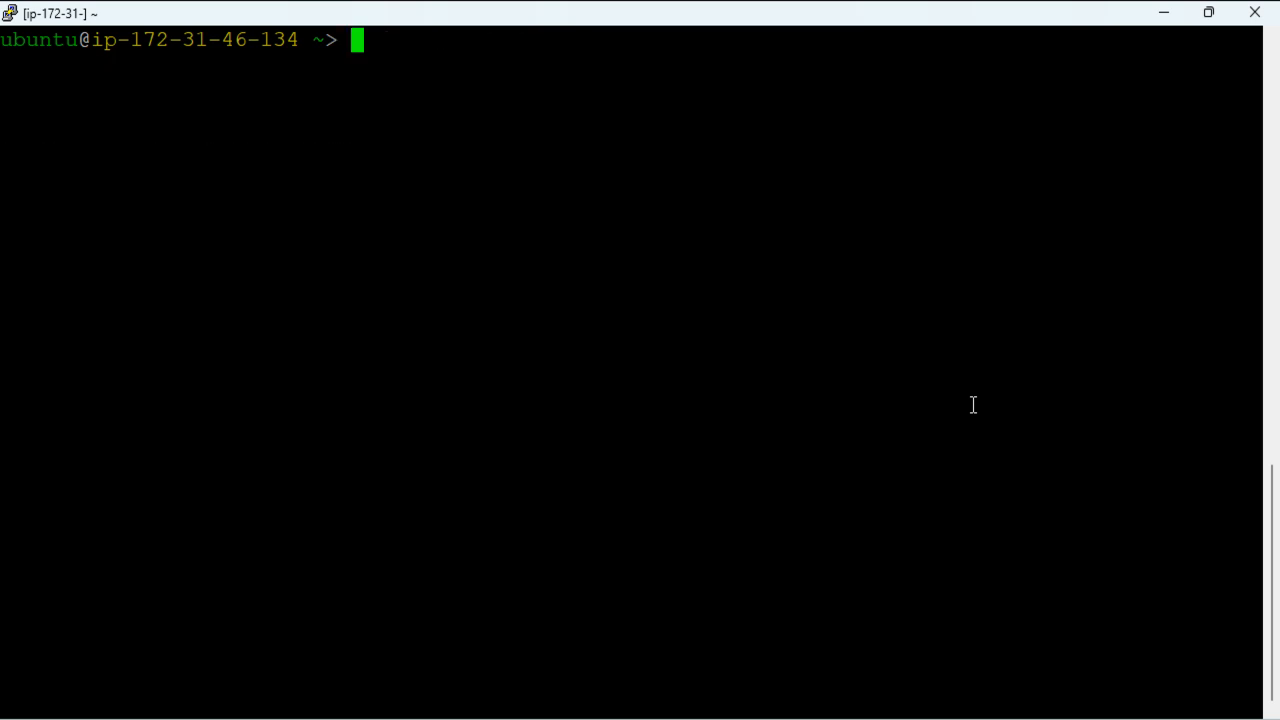
{"action": "type", "text": "cat "}
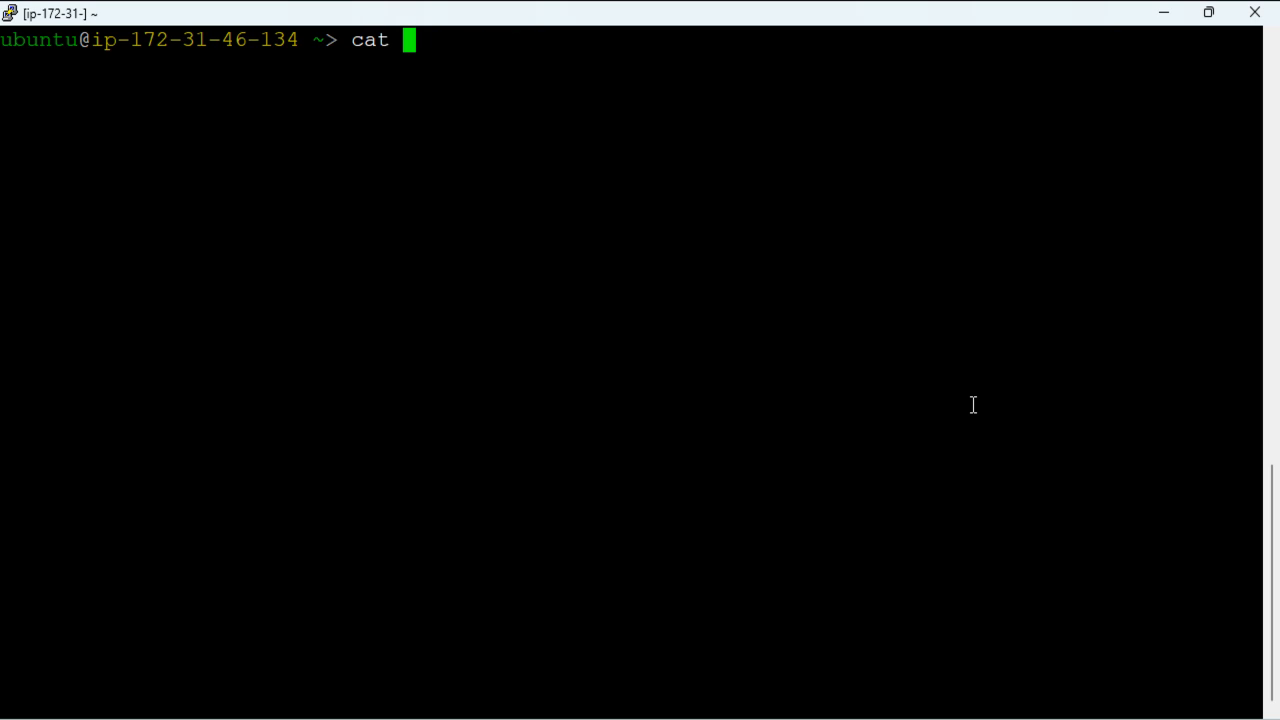
{"action": "type", "text": "/var/liog/c"}
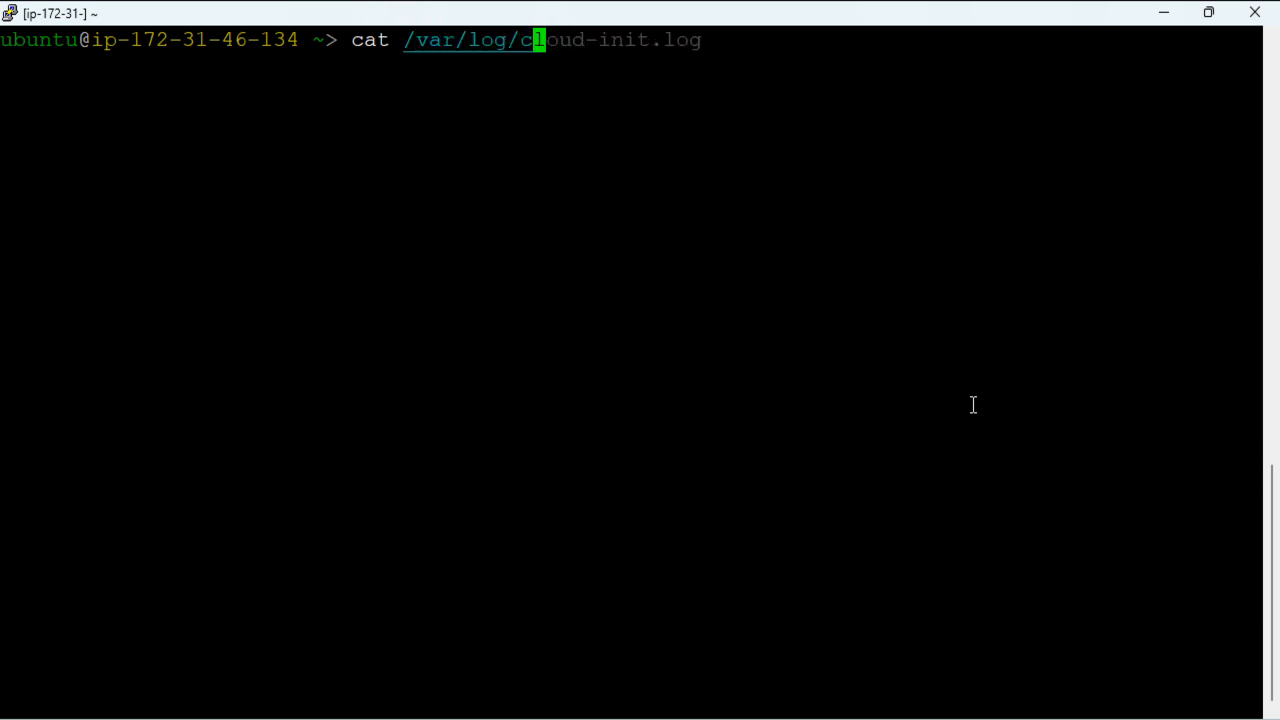
{"action": "key", "text": "Tab"}
{"action": "type", "text": "-"}
{"action": "key", "text": "Tab"}
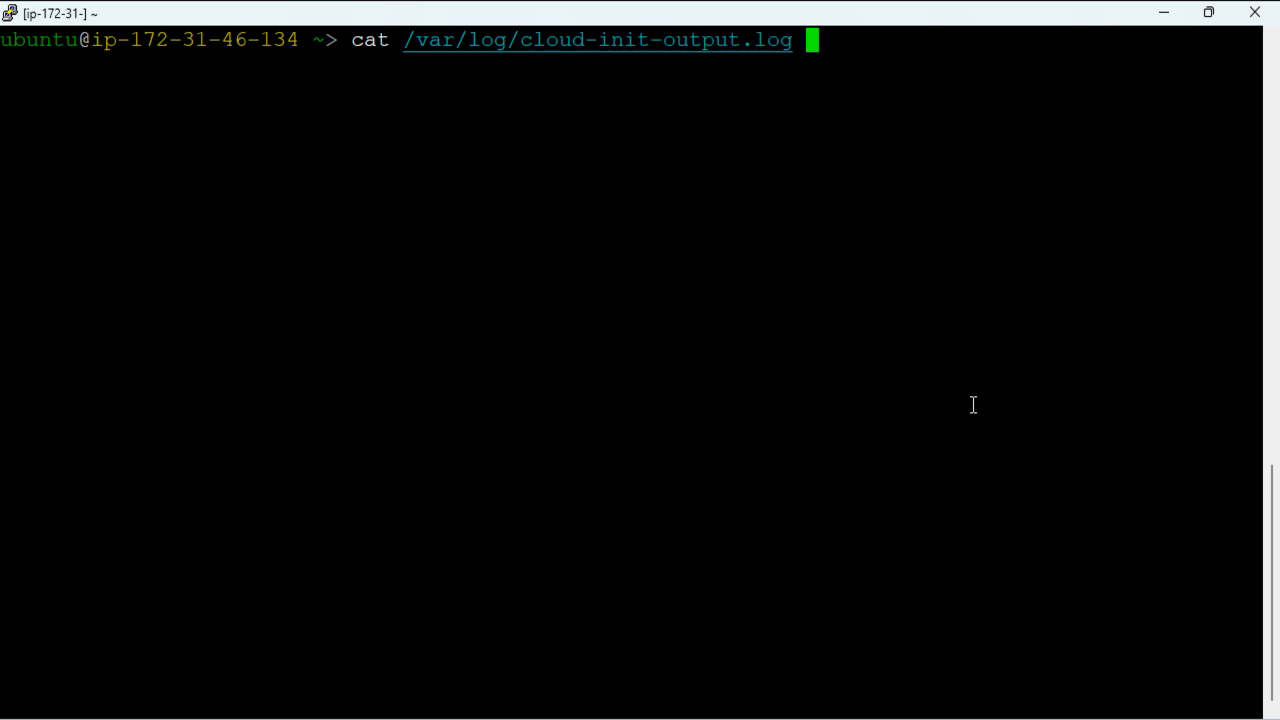
{"action": "key", "text": "Return"}
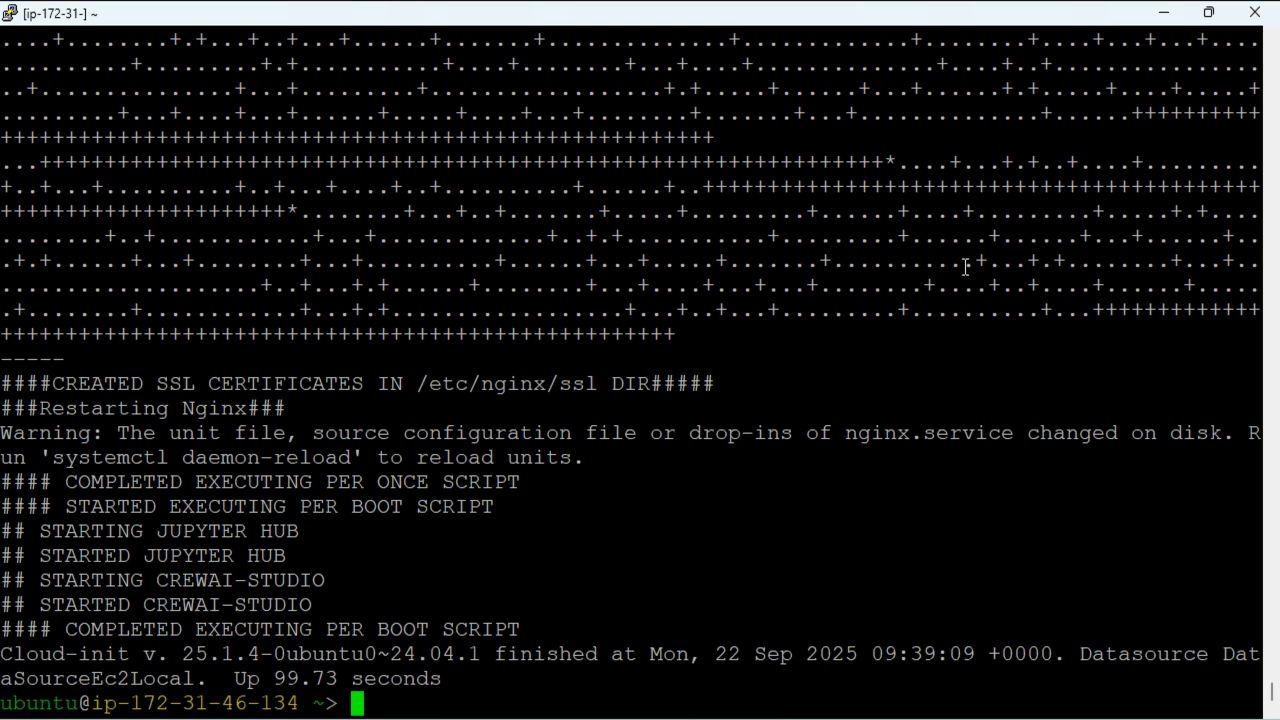
{"action": "scroll", "coordinate": [965, 267], "scroll_direction": "up", "scroll_amount": 10}
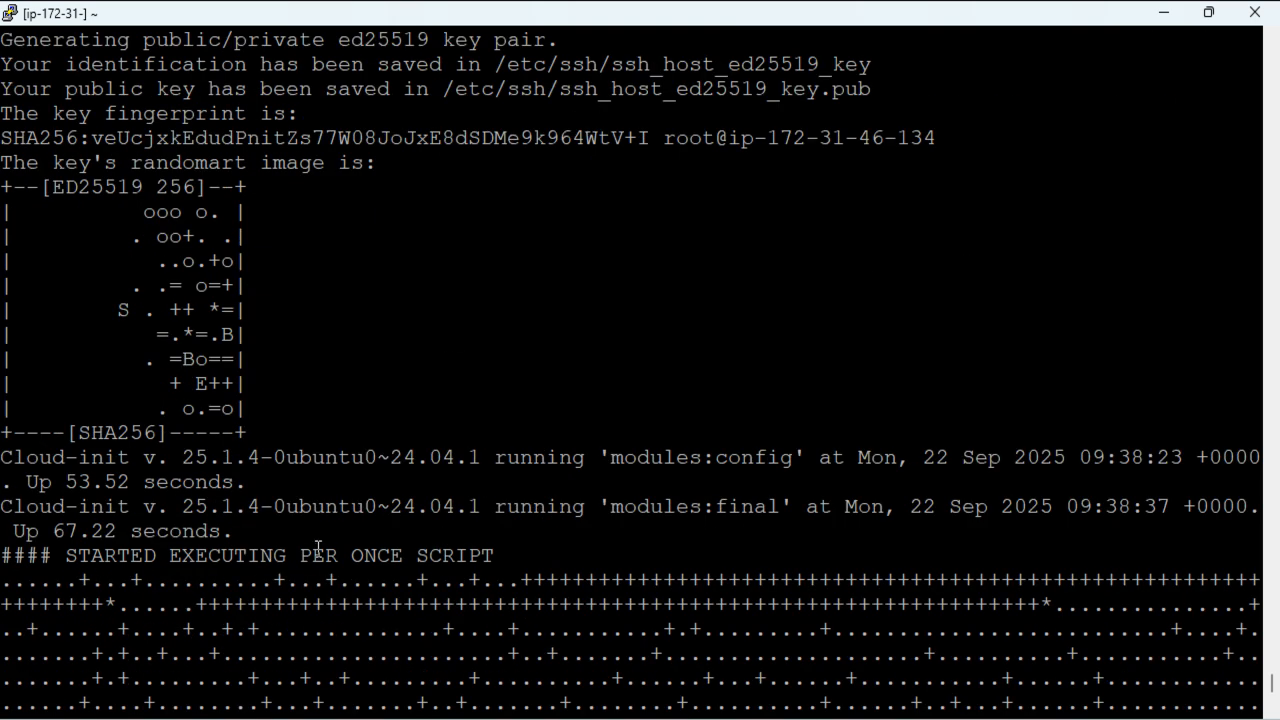
{"action": "scroll", "coordinate": [567, 590], "scroll_direction": "down", "scroll_amount": 10}
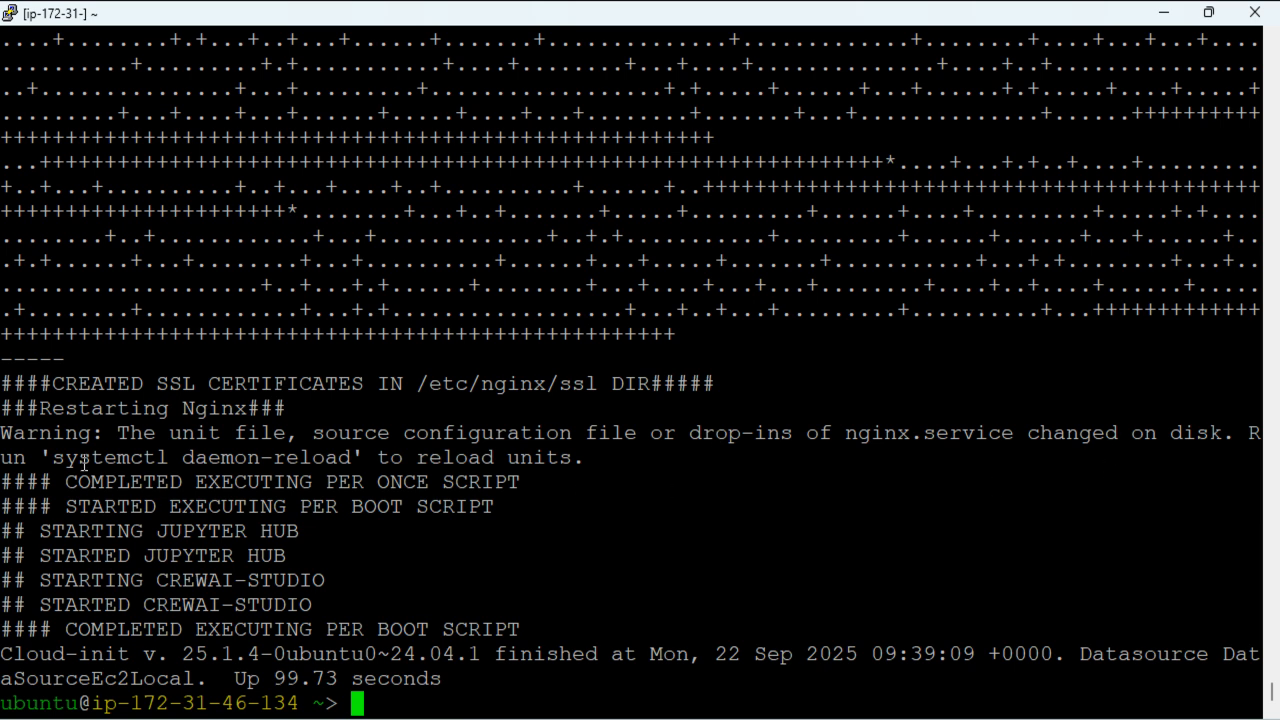
{"action": "left_click_drag", "start_coordinate": [62, 481], "coordinate": [546, 631]}
{"action": "left_click", "coordinate": [546, 631]}
{"action": "key", "text": "ctrl+l"}
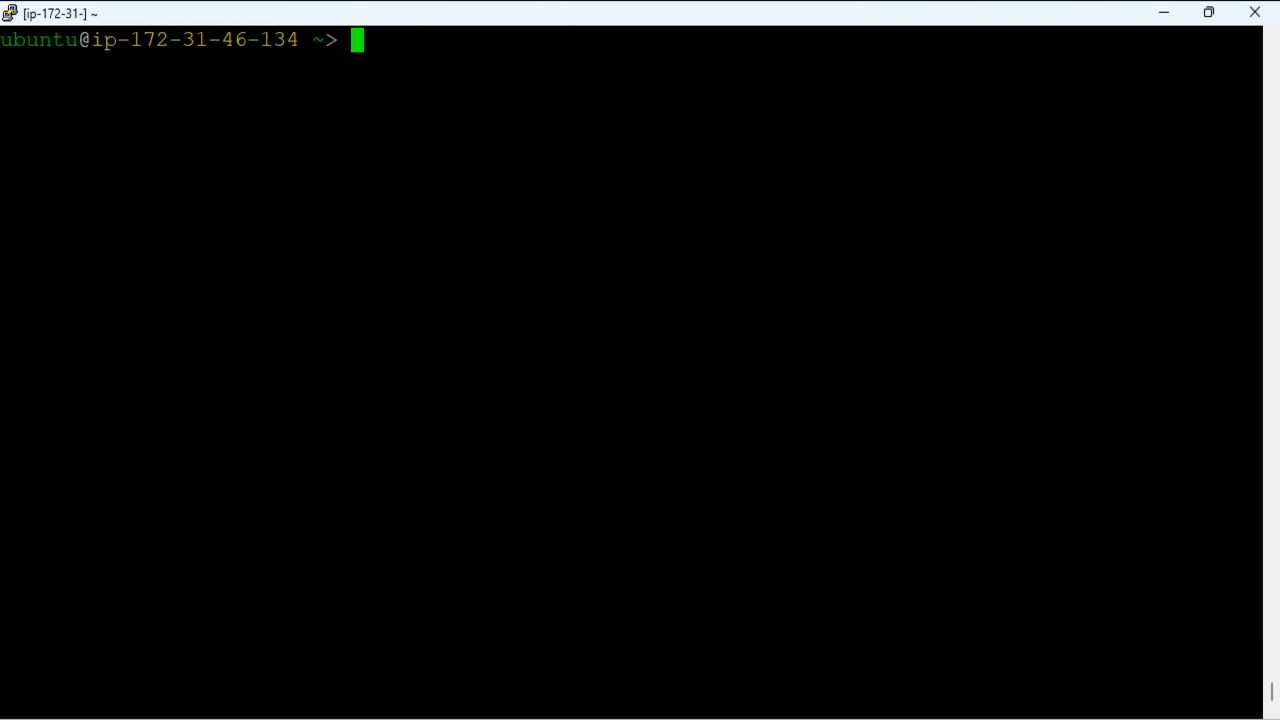
- Switch to Remote Desktop Connection and connect to the instance's public IP address 54.89.43.234
{"action": "key", "text": "super"}
{"action": "type", "text": "re"}
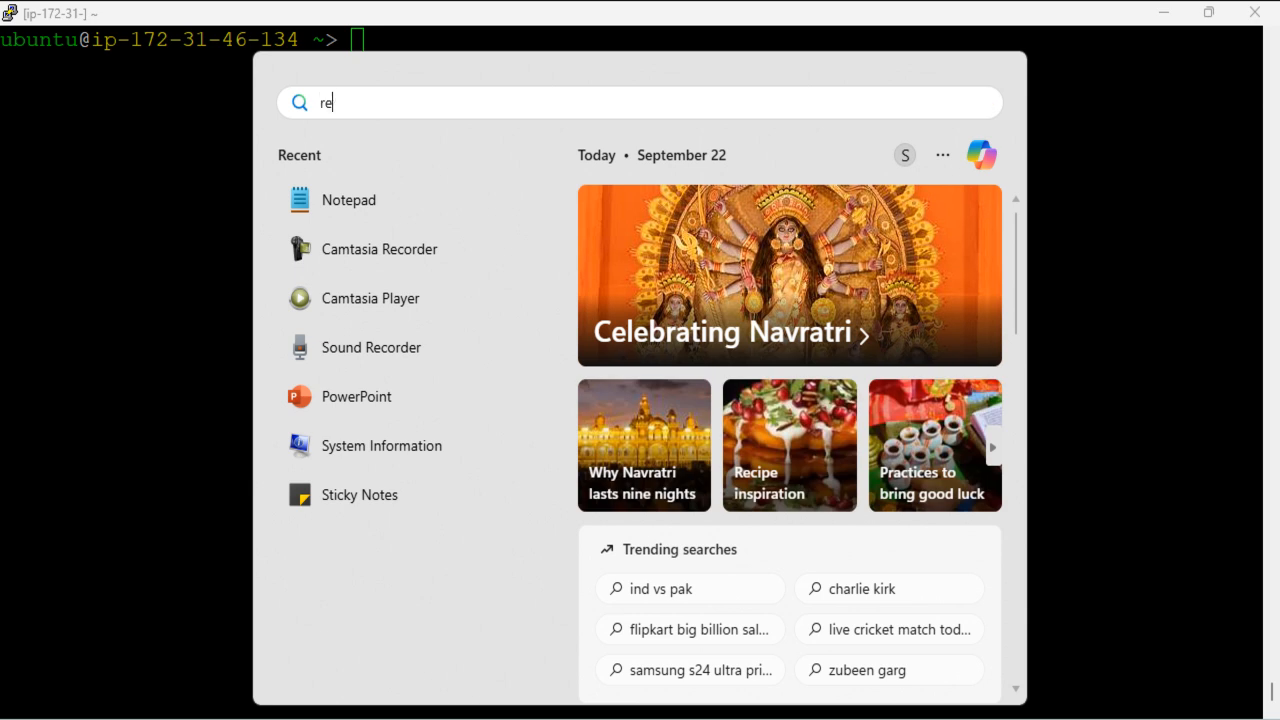
{"action": "type", "text": "mote desktop"}
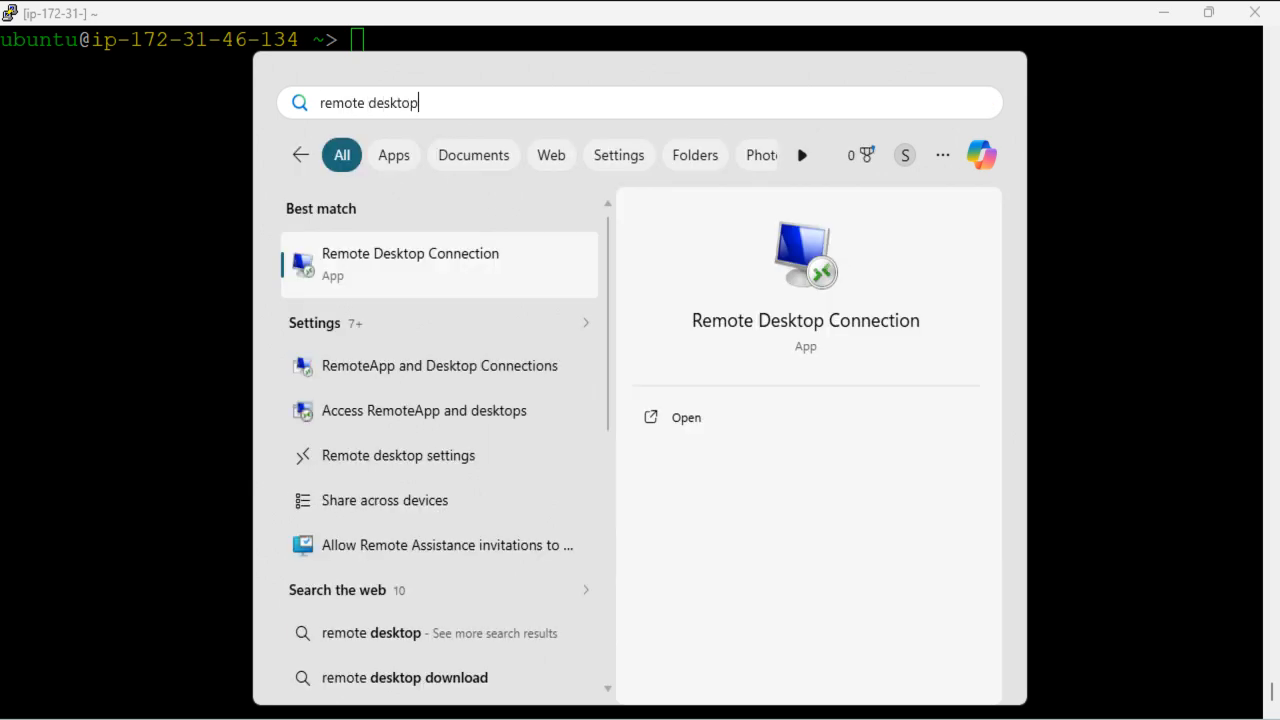
{"action": "type", "text": " conn"}
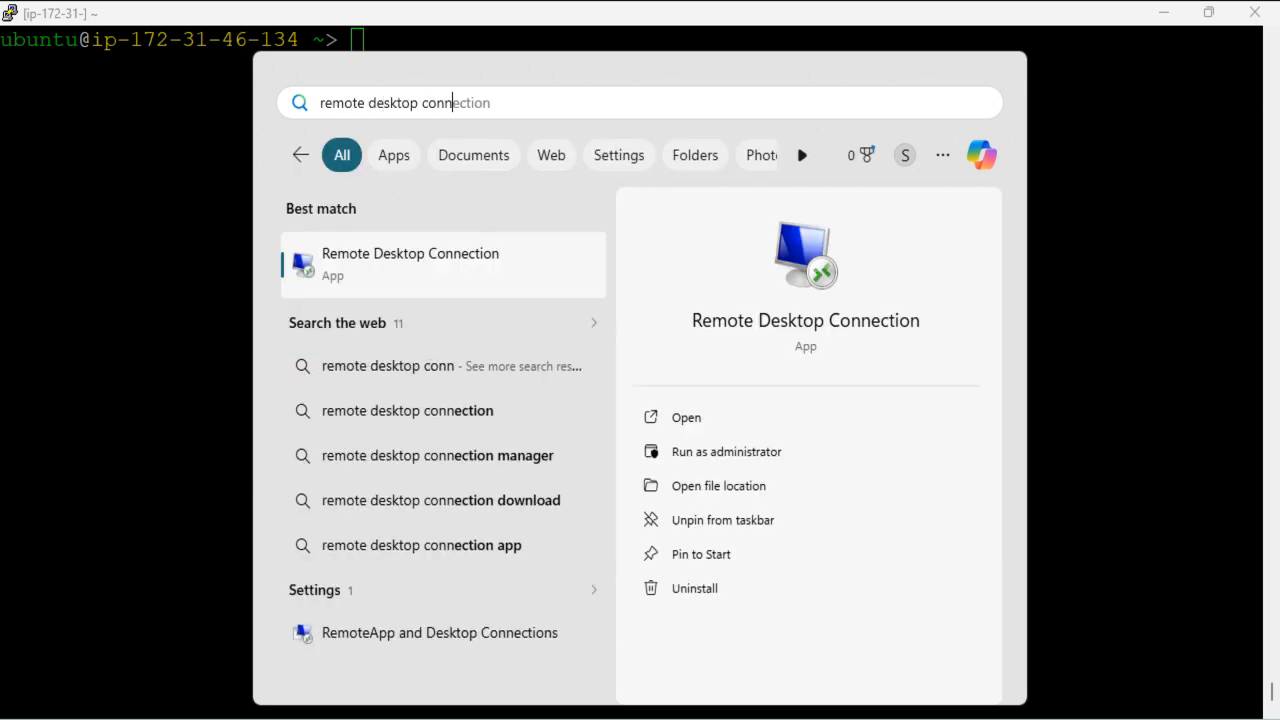
{"action": "key", "text": "Return"}
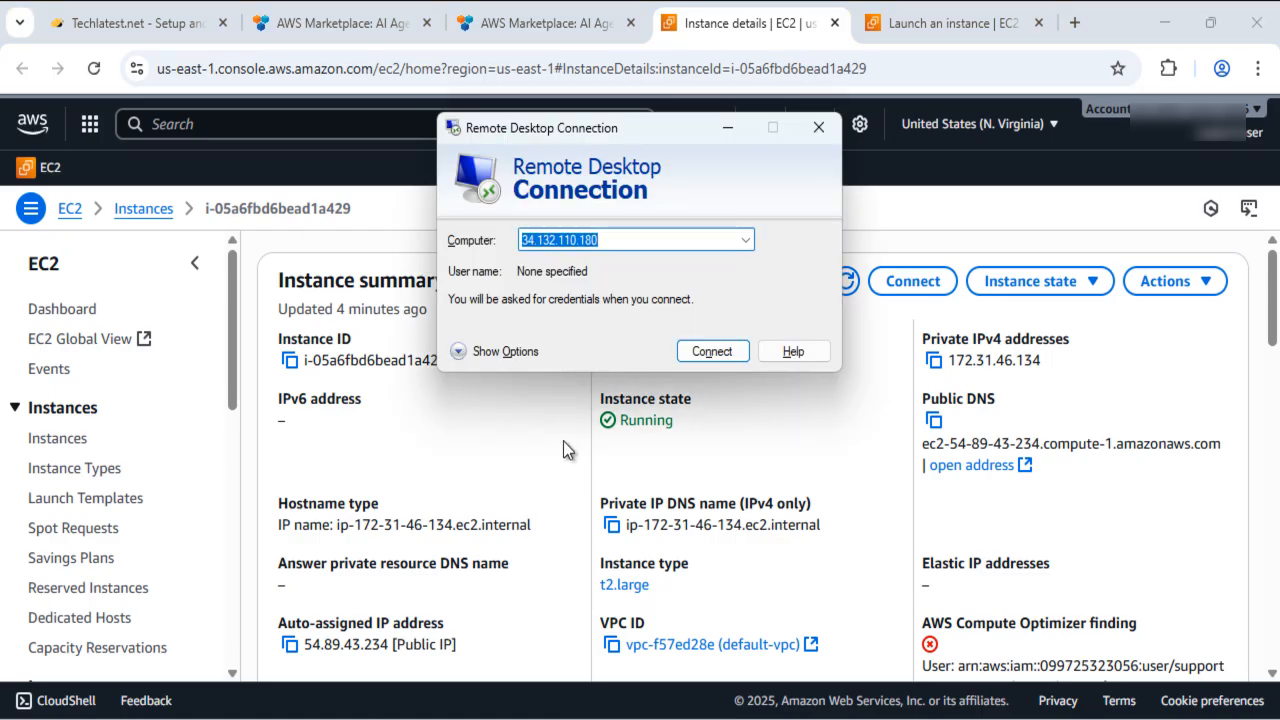
{"action": "key", "text": "ctrl+v"}
{"action": "key", "text": "Return"}
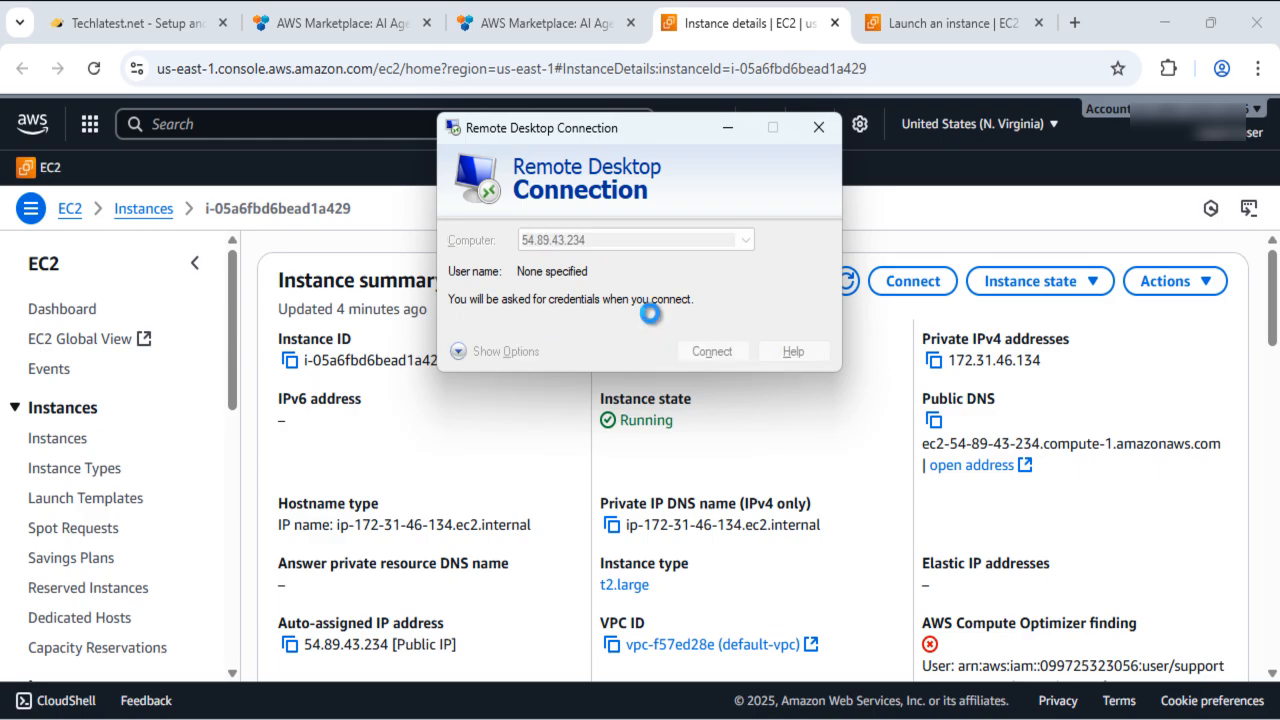
- Log in to the Xorg remote desktop session with username ubuntu and the account password
{"action": "left_click_drag", "start_coordinate": [1263, 357], "coordinate": [1262, 545]}
{"action": "left_click", "coordinate": [880, 703]}
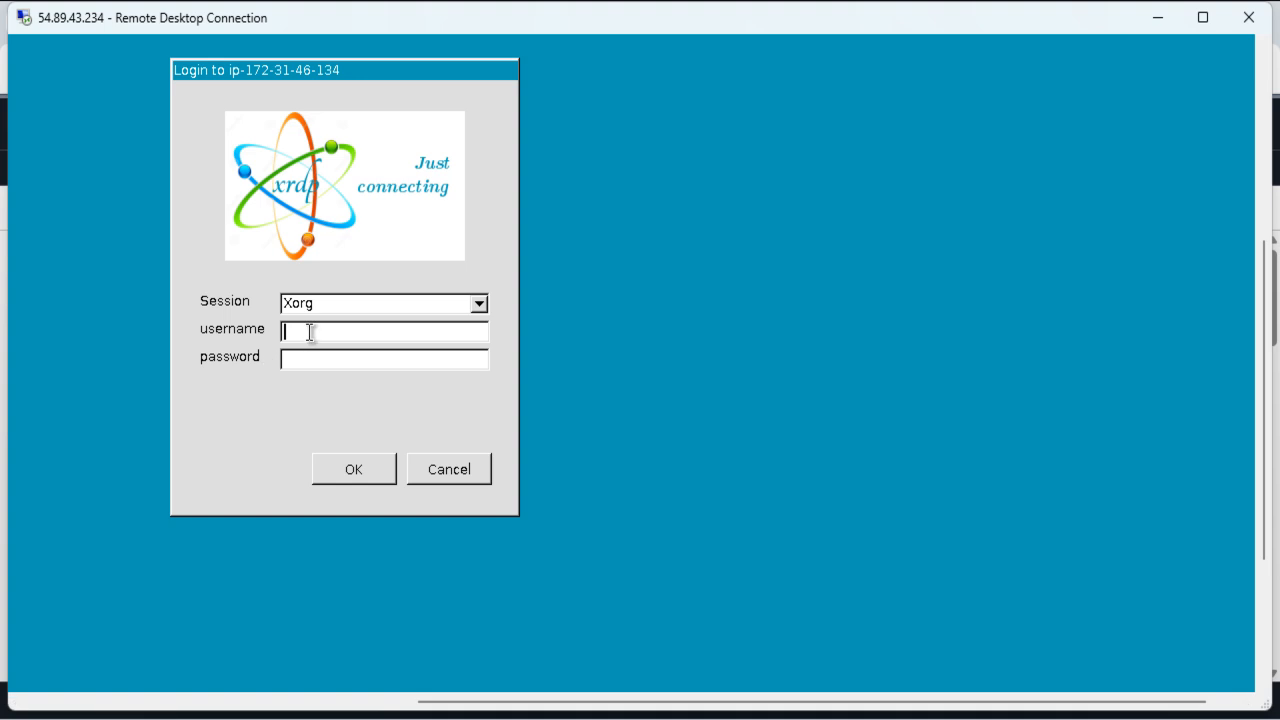
{"action": "type", "text": "ubuntu"}
{"action": "key", "text": "Tab"}
{"action": "type", "text": "*********"}
{"action": "left_click", "coordinate": [361, 470]}
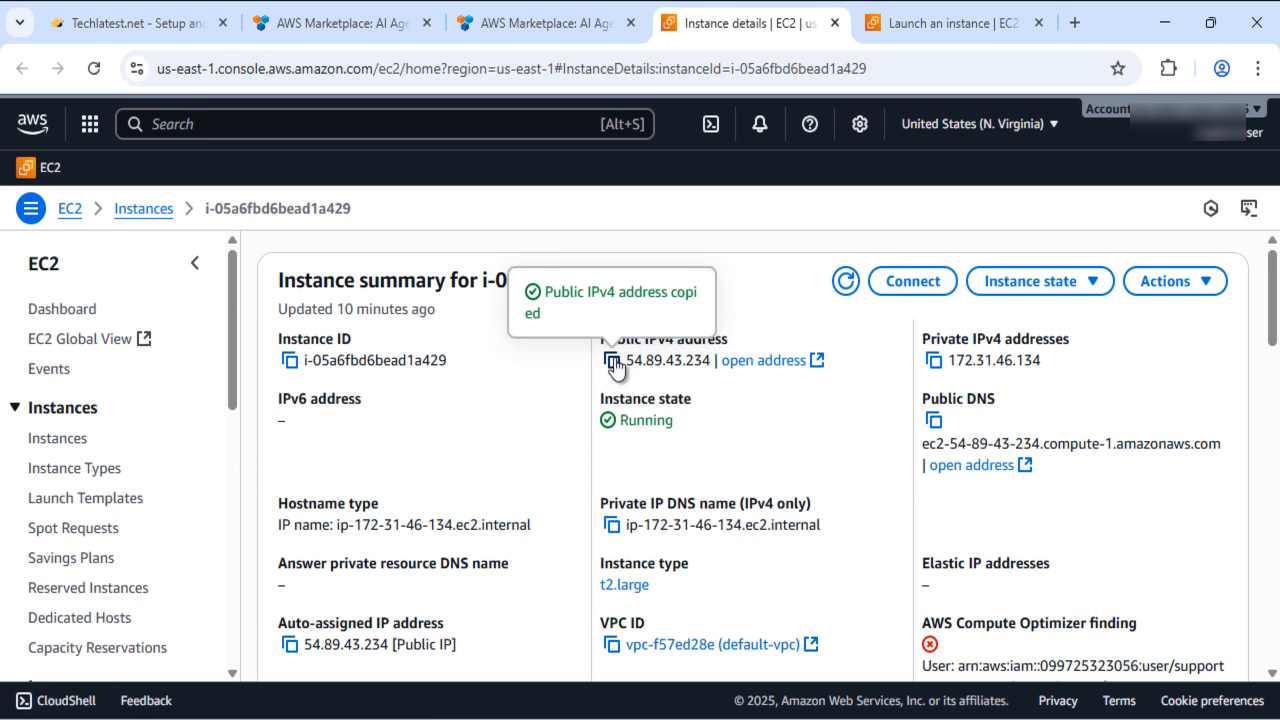
- Open the copied public IP address 54.89.43.234 in a new browser tab and proceed past the certificate warning
{"action": "left_click", "coordinate": [1073, 24]}
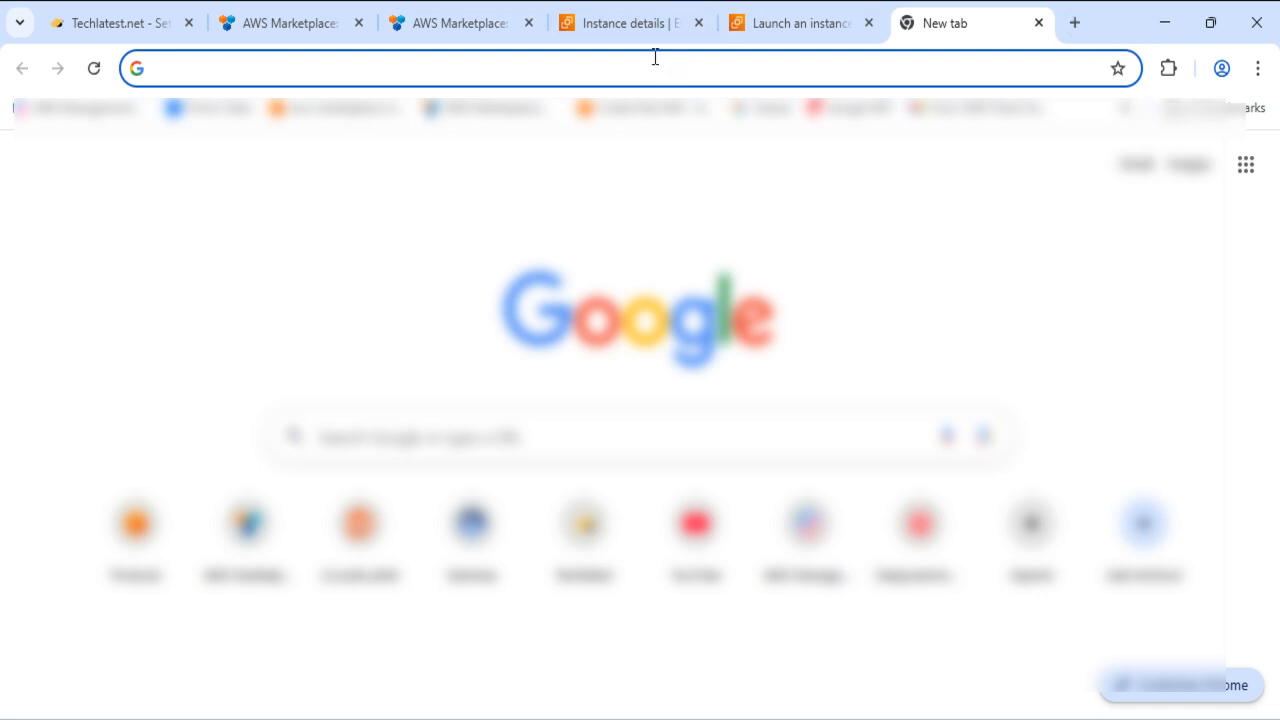
{"action": "key", "text": "ctrl+v"}
{"action": "key", "text": "Return"}
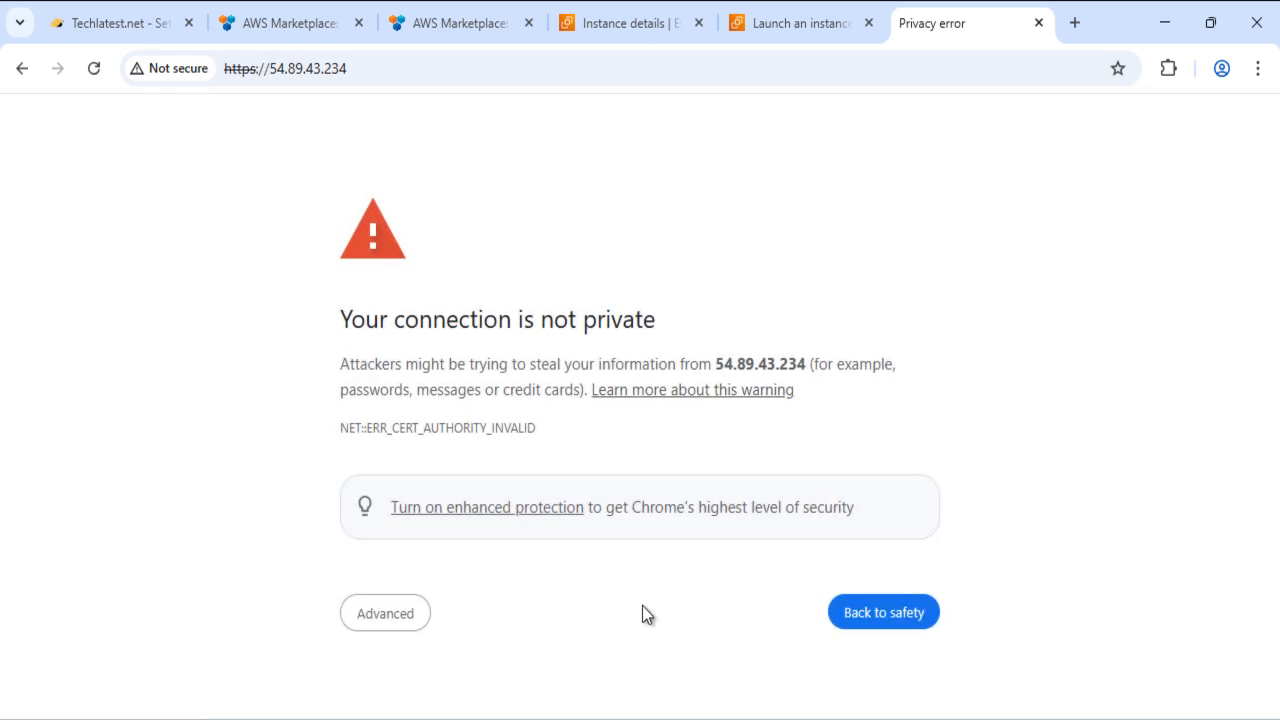
{"action": "left_click", "coordinate": [408, 613]}
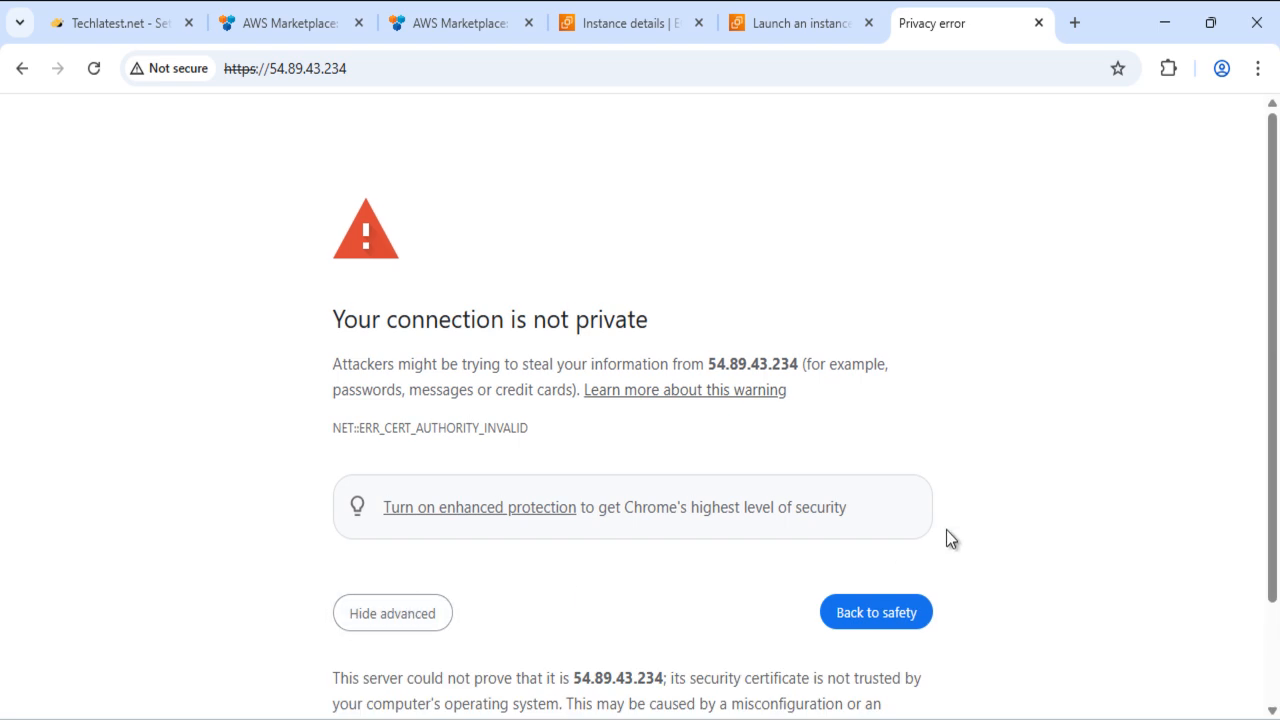
{"action": "scroll", "coordinate": [946, 538], "scroll_direction": "down", "scroll_amount": 1}
{"action": "left_click", "coordinate": [422, 658]}
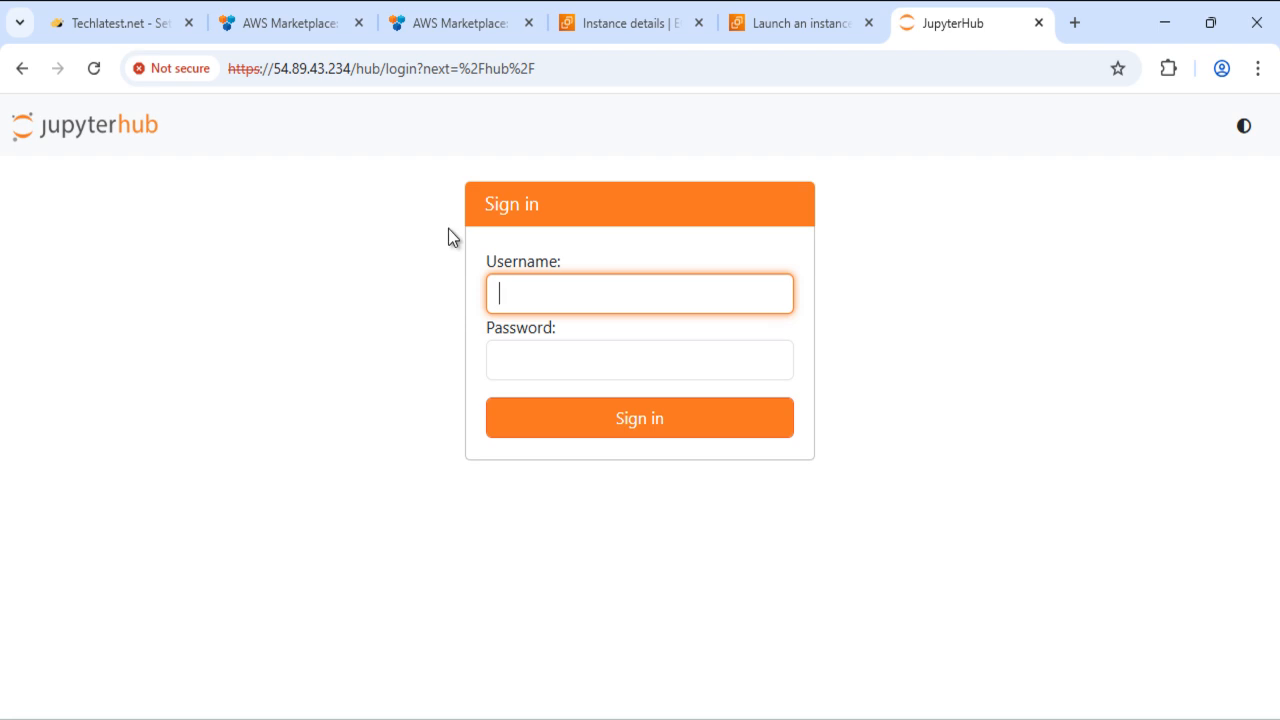
- Sign in to JupyterHub with username ubuntu and the account password
{"action": "left_click", "coordinate": [557, 292]}
{"action": "type", "text": "ubuntu"}
{"action": "key", "text": "Tab"}
{"action": "type", "text": "*********"}
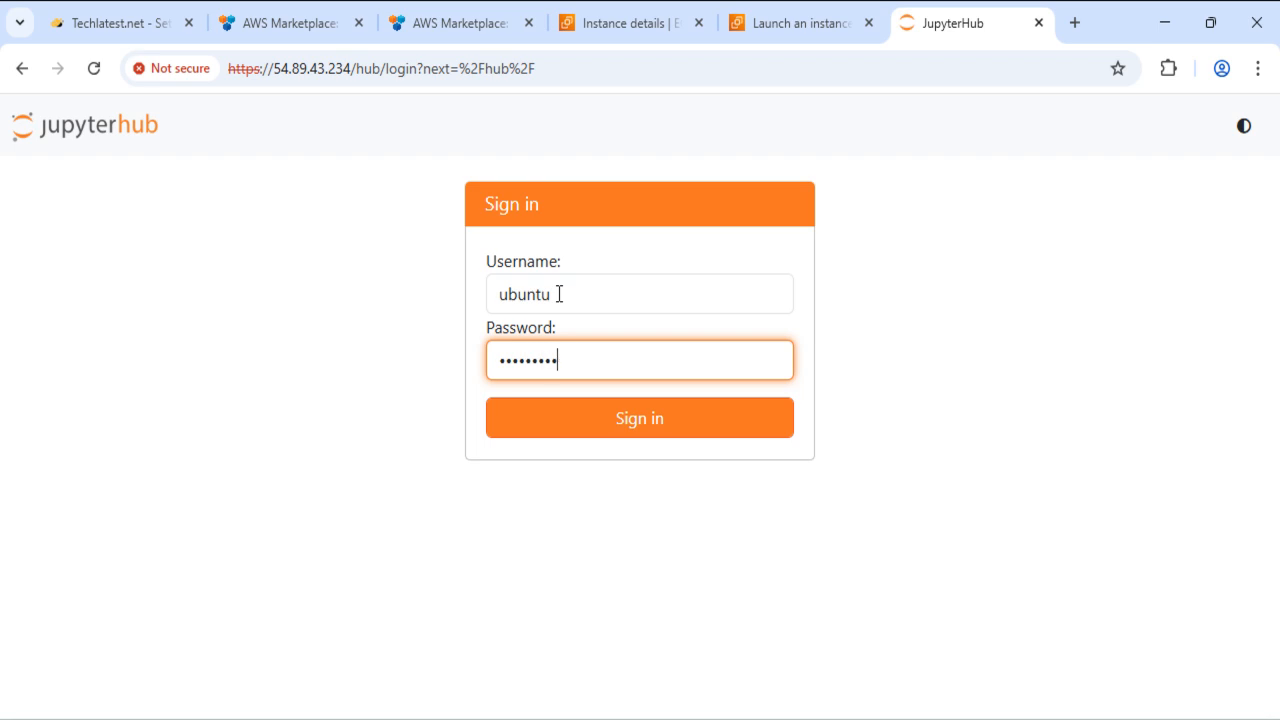
{"action": "key", "text": "Return"}
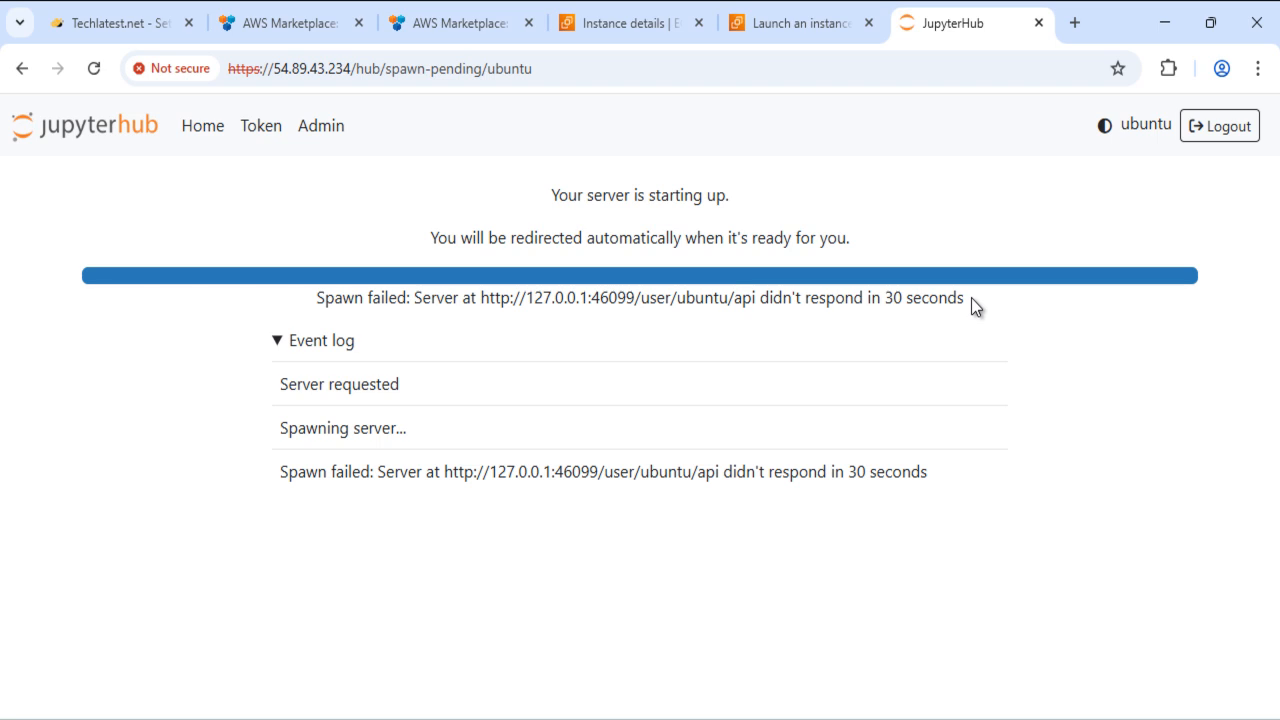
- Launch the user's server from the JupyterHub home page and dismiss the Jupyter news notification
{"action": "left_click", "coordinate": [203, 128]}
{"action": "left_click", "coordinate": [661, 207]}
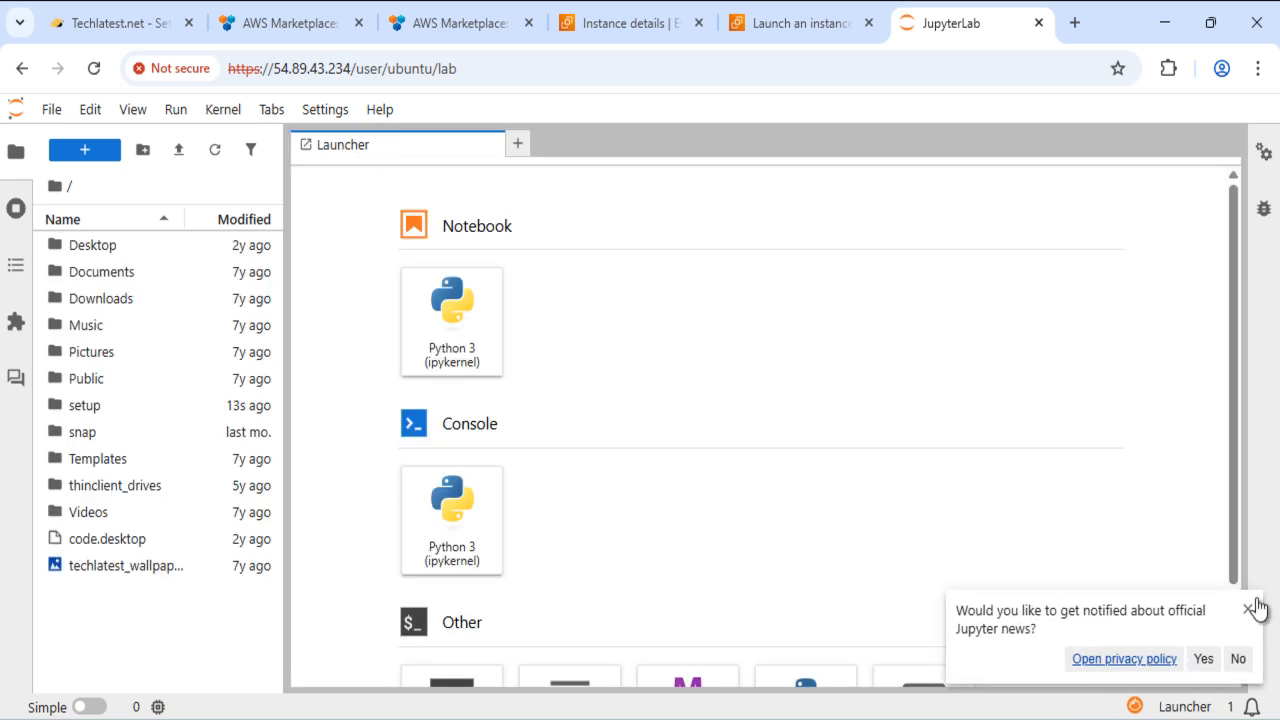
{"action": "left_click", "coordinate": [1248, 610]}
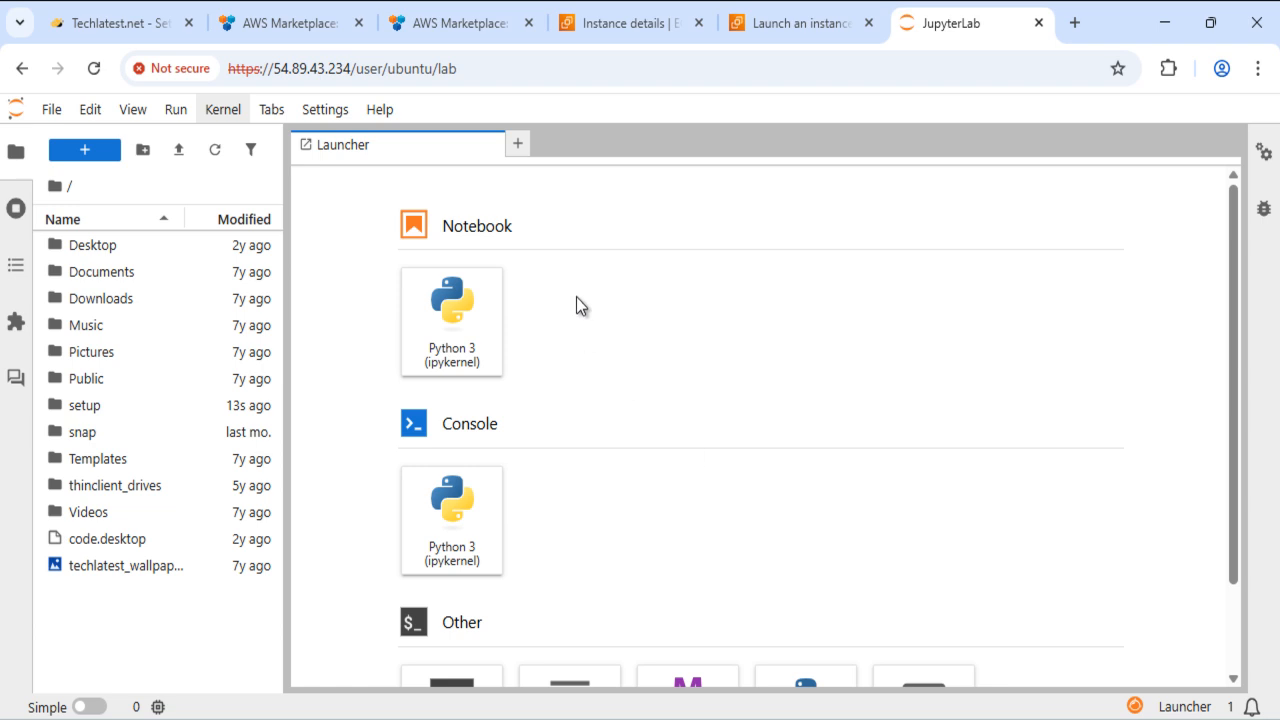
- Look through the launcher's options and open the setup folder in the file browser
{"action": "scroll", "coordinate": [583, 306], "scroll_direction": "down", "scroll_amount": 2}
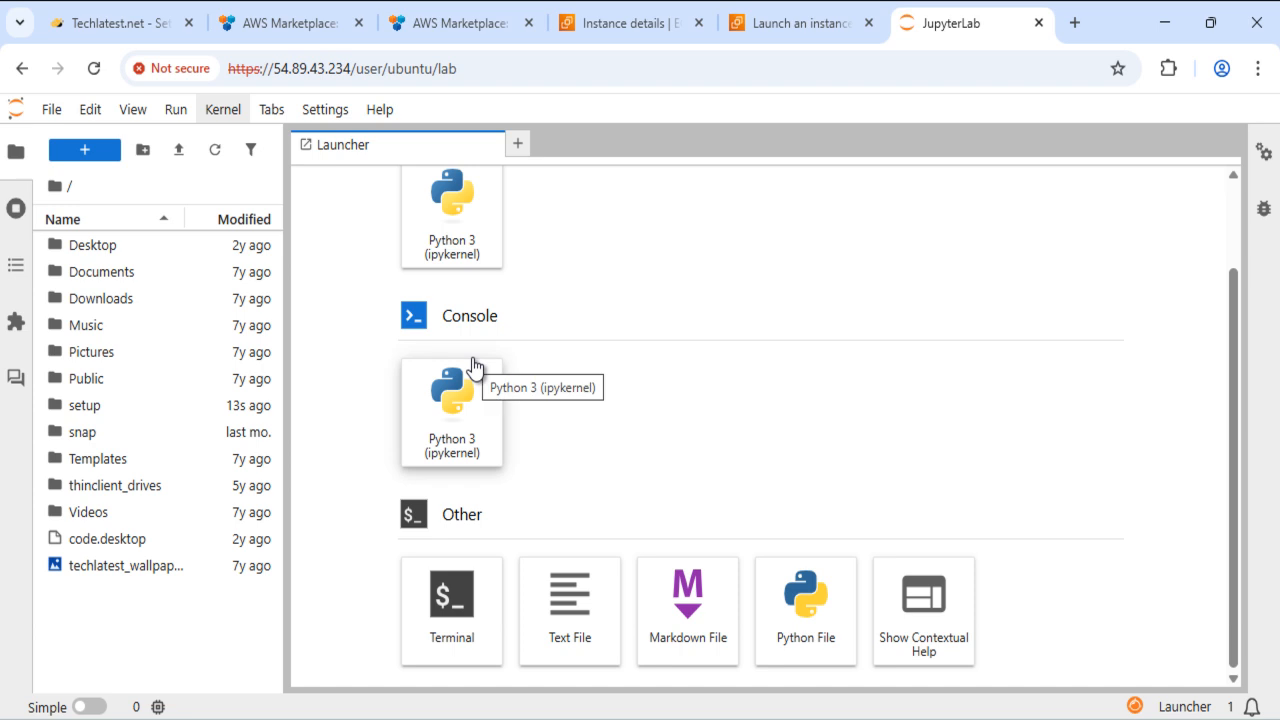
{"action": "left_click", "coordinate": [112, 405]}
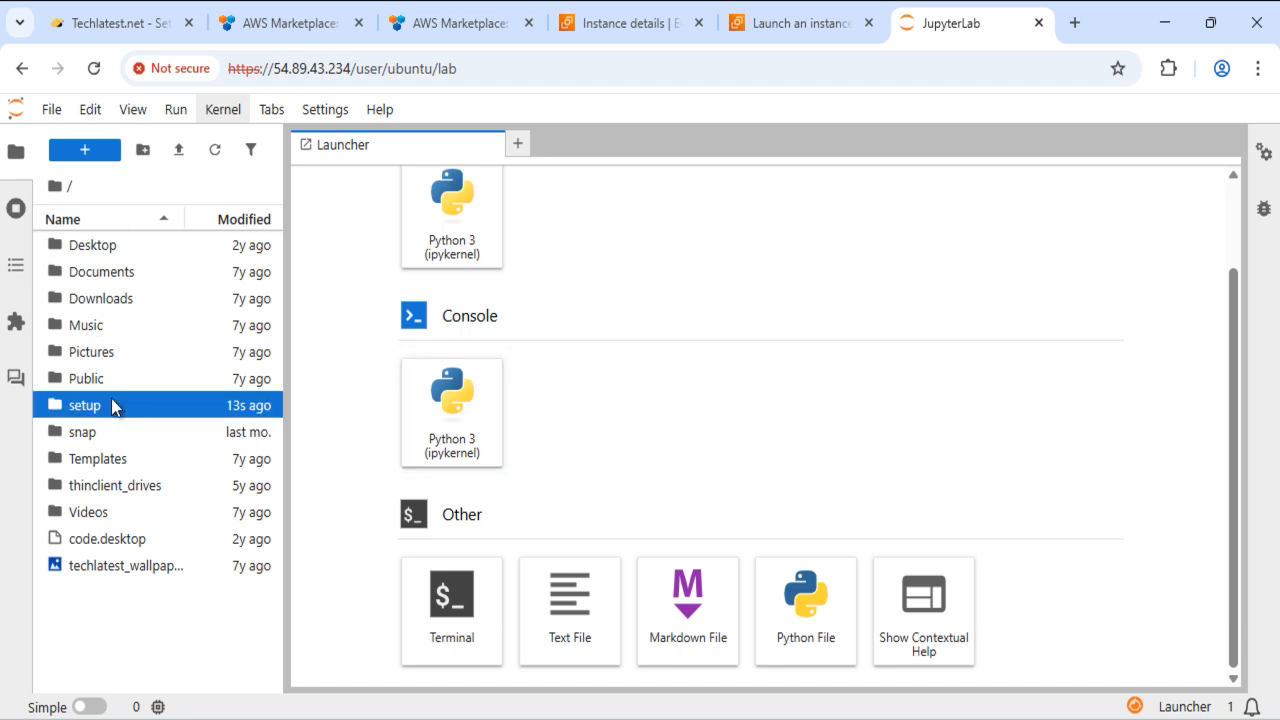
{"action": "double_click", "coordinate": [112, 405]}
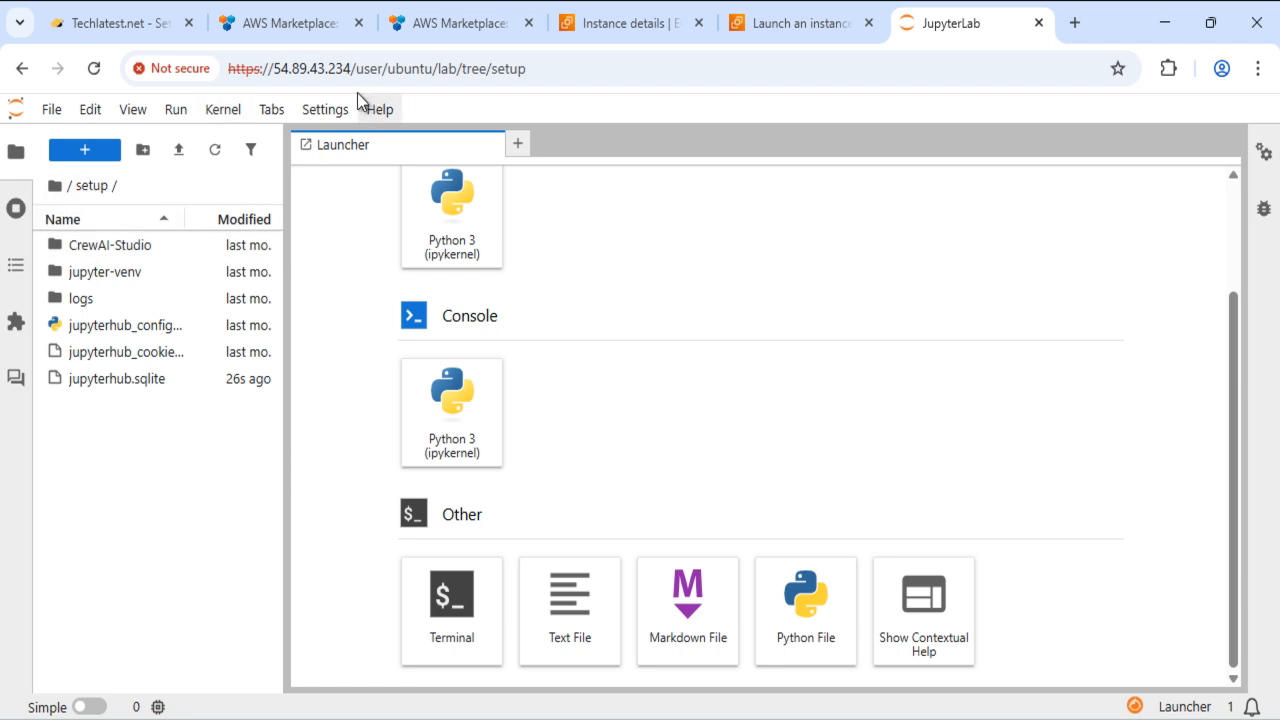
- Change the interface theme to JupyterLab Dark
{"action": "left_click", "coordinate": [326, 108]}
{"action": "mouse_move", "coordinate": [367, 148]}
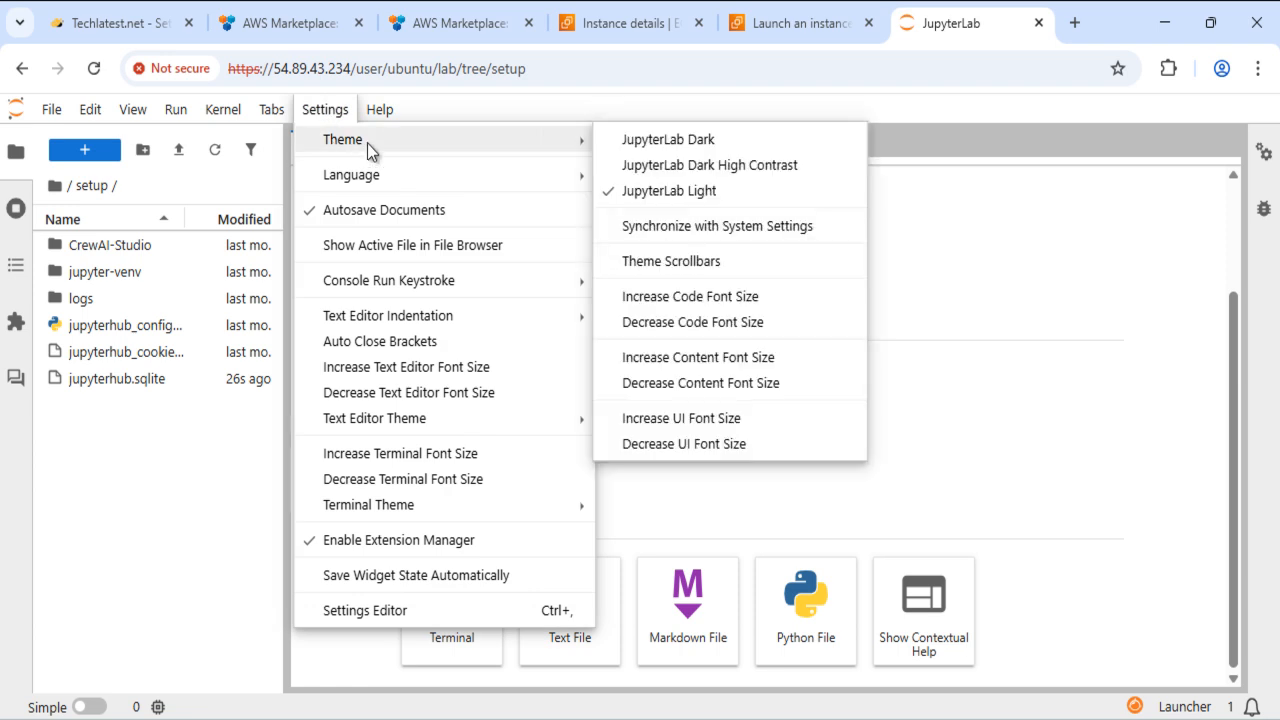
{"action": "left_click", "coordinate": [712, 138]}
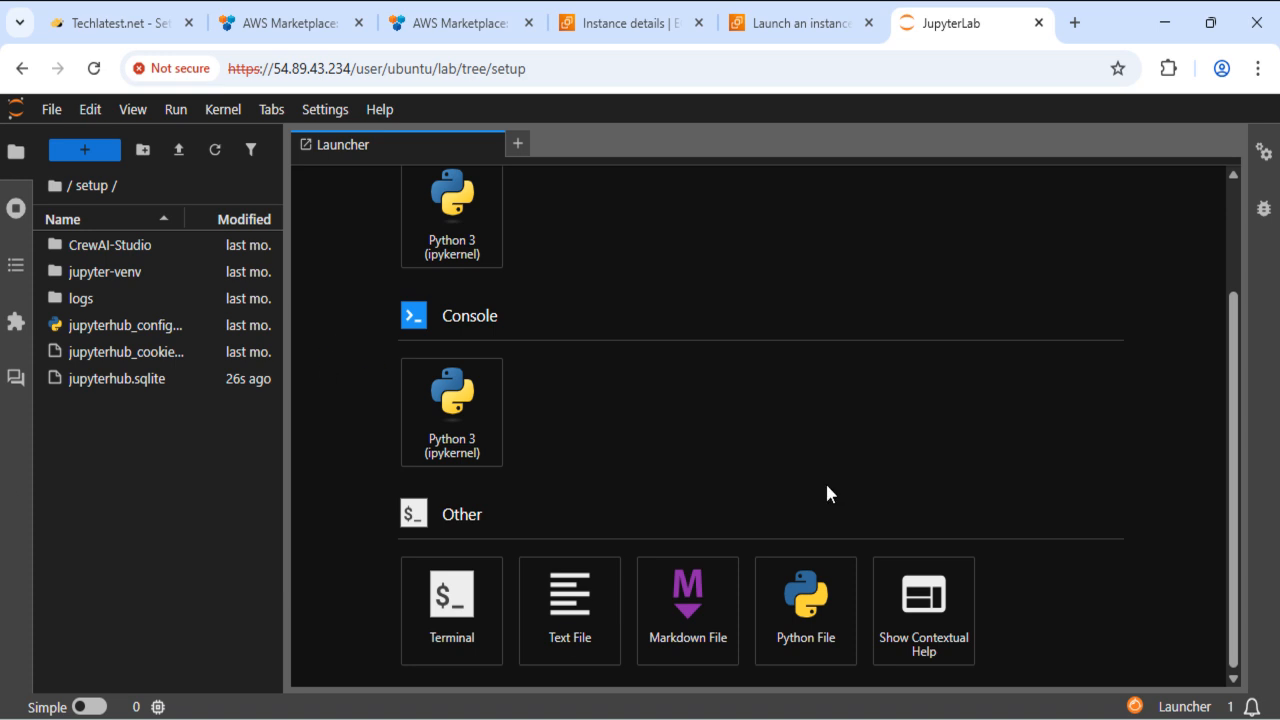
- Copy the public IPv4 address from the EC2 instance's details page
{"action": "left_click", "coordinate": [776, 18]}
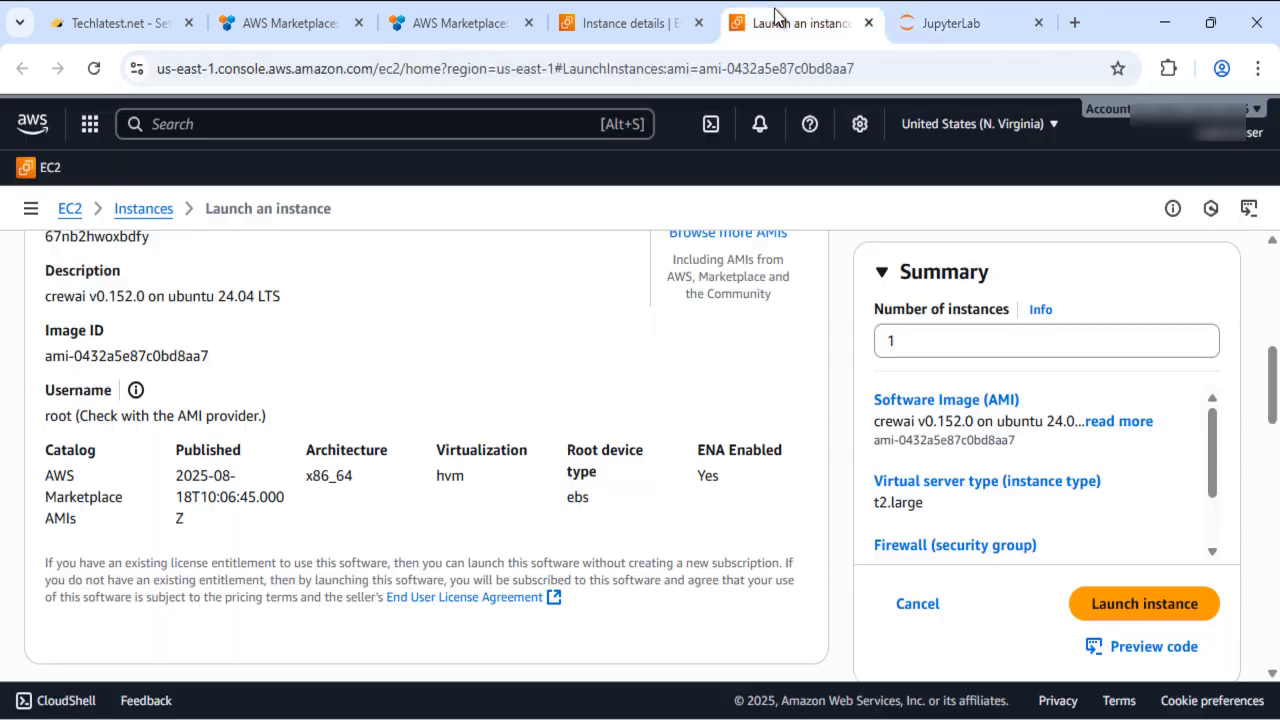
{"action": "left_click", "coordinate": [622, 22]}
{"action": "left_click", "coordinate": [611, 362]}
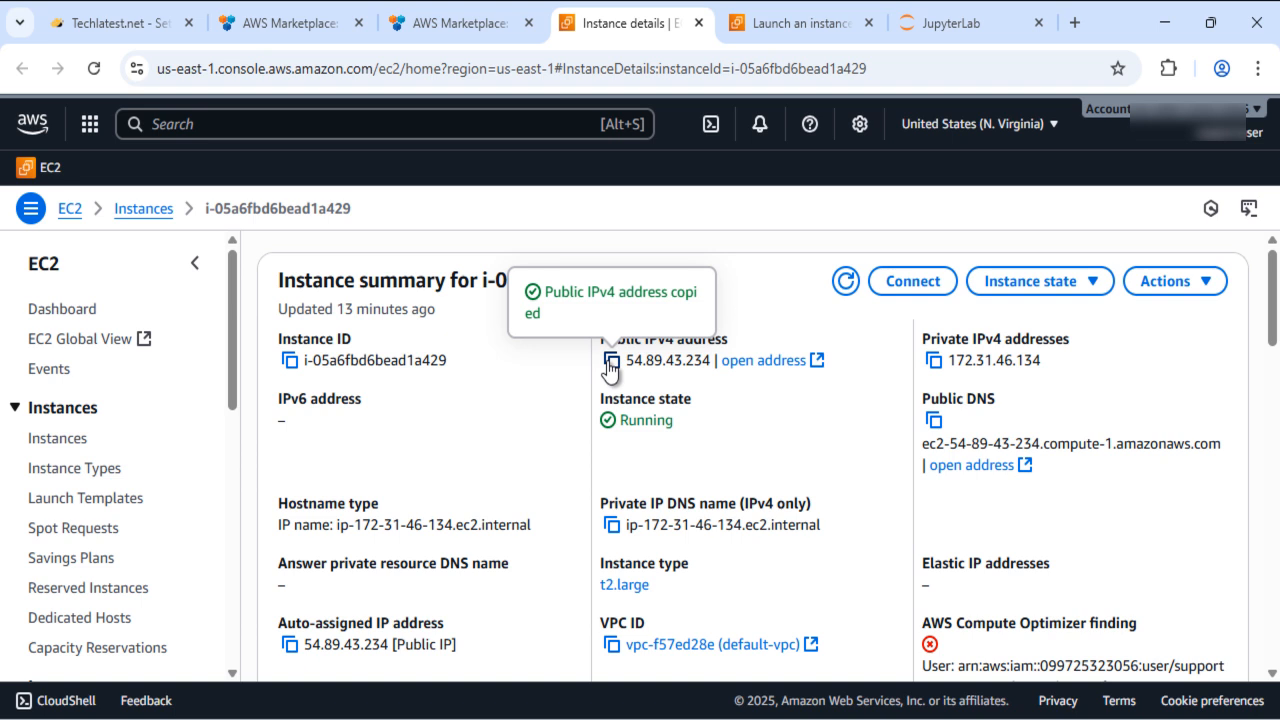
- Open CrewAI Studio in a new browser tab at 54.89.43.234/crewai-studio and view its Tools and Agents pages
{"action": "left_click", "coordinate": [1076, 18]}
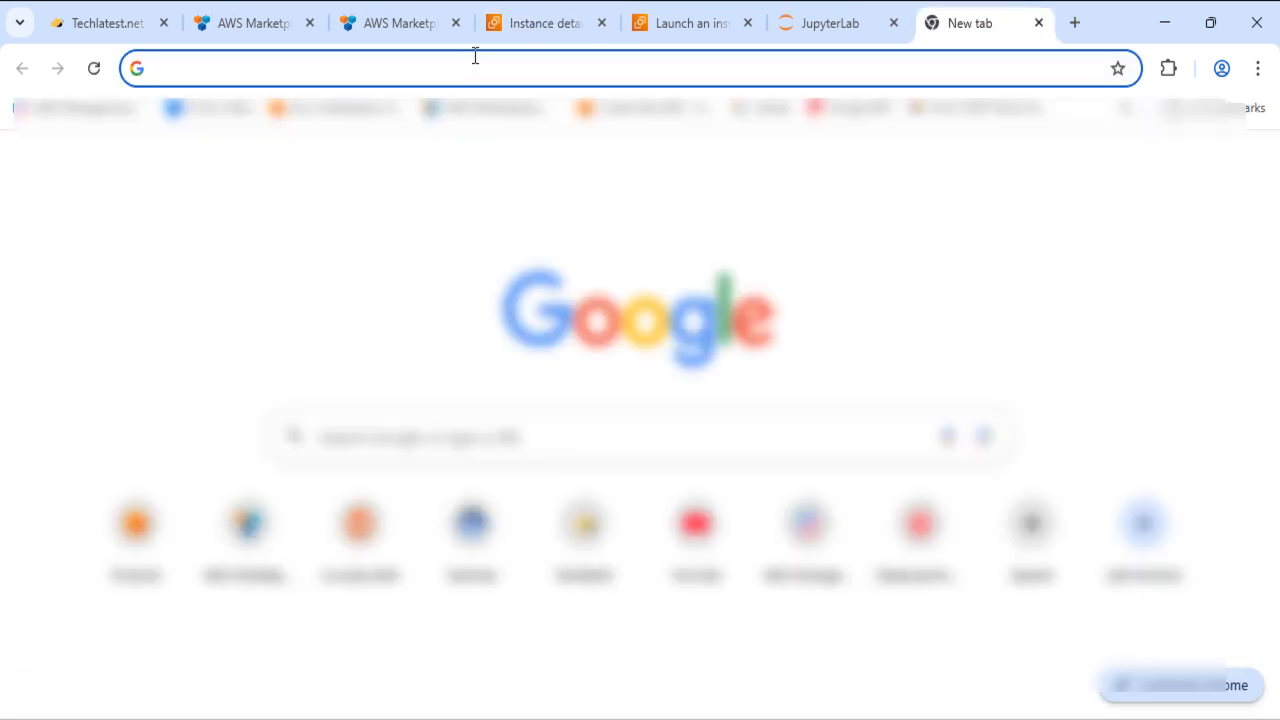
{"action": "key", "text": "ctrl+v"}
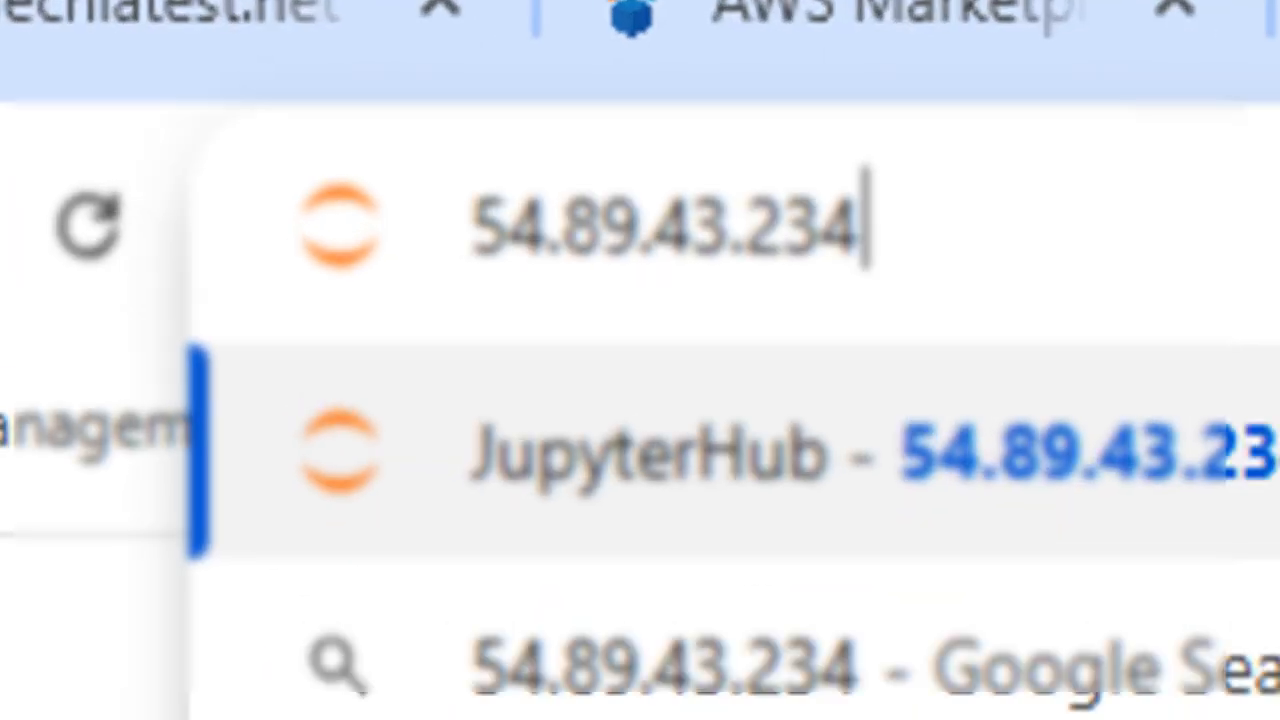
{"action": "type", "text": "/crew"}
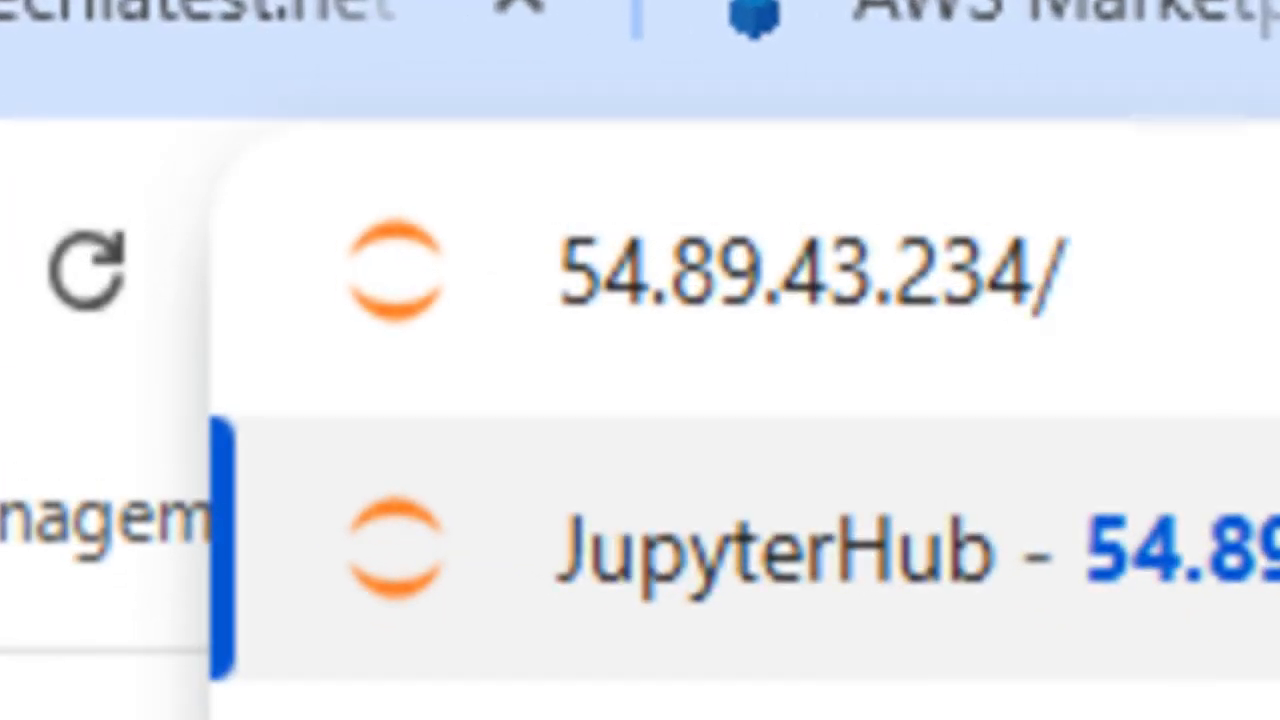
{"action": "type", "text": "ai-studi"}
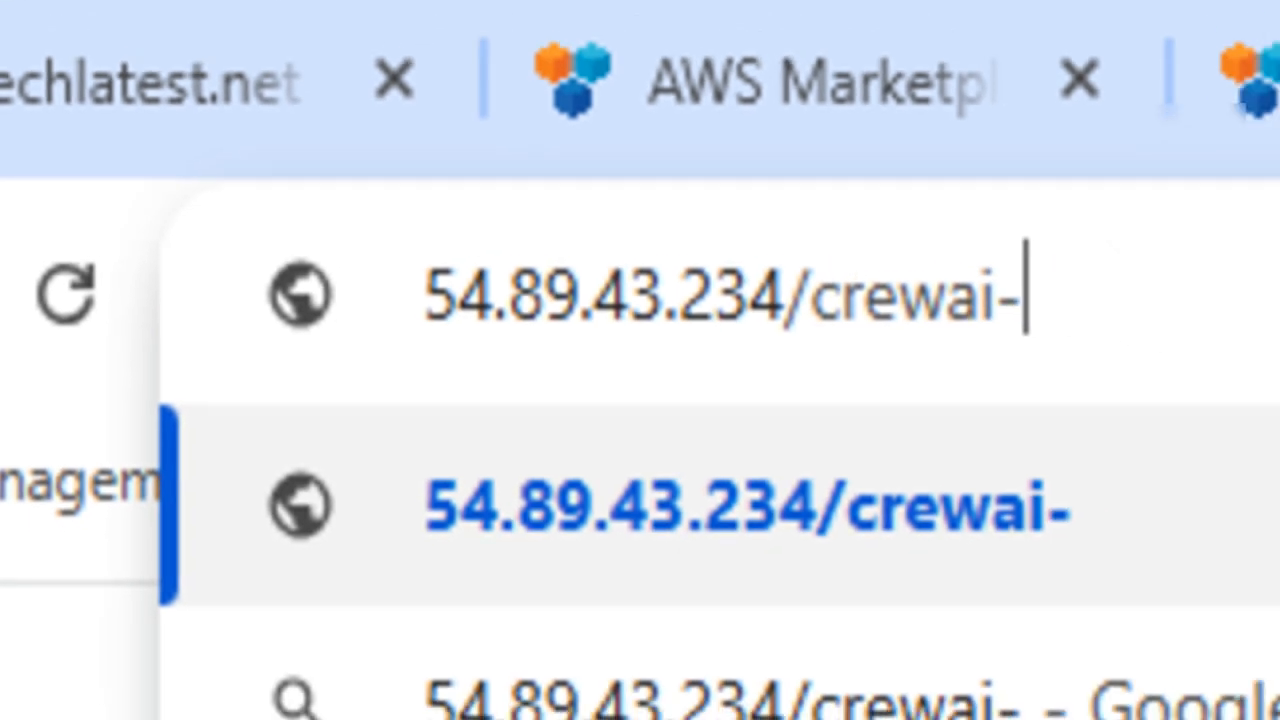
{"action": "type", "text": "o"}
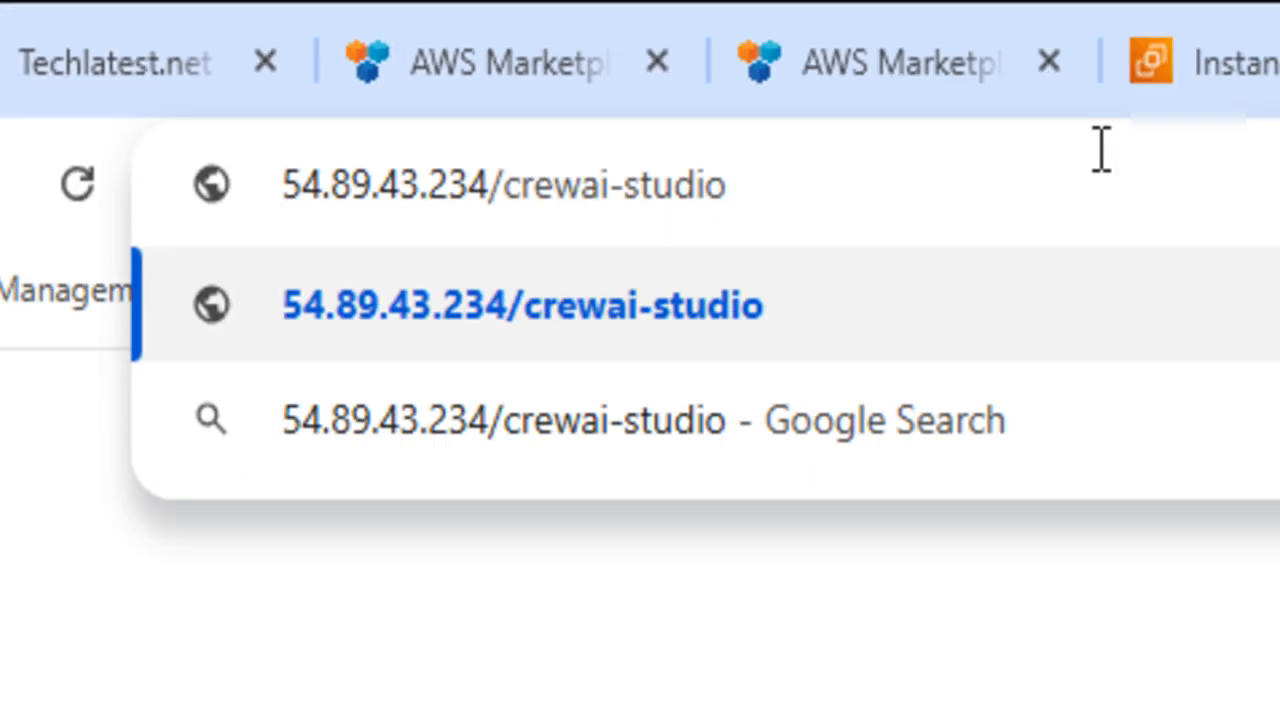
{"action": "key", "text": "Return"}
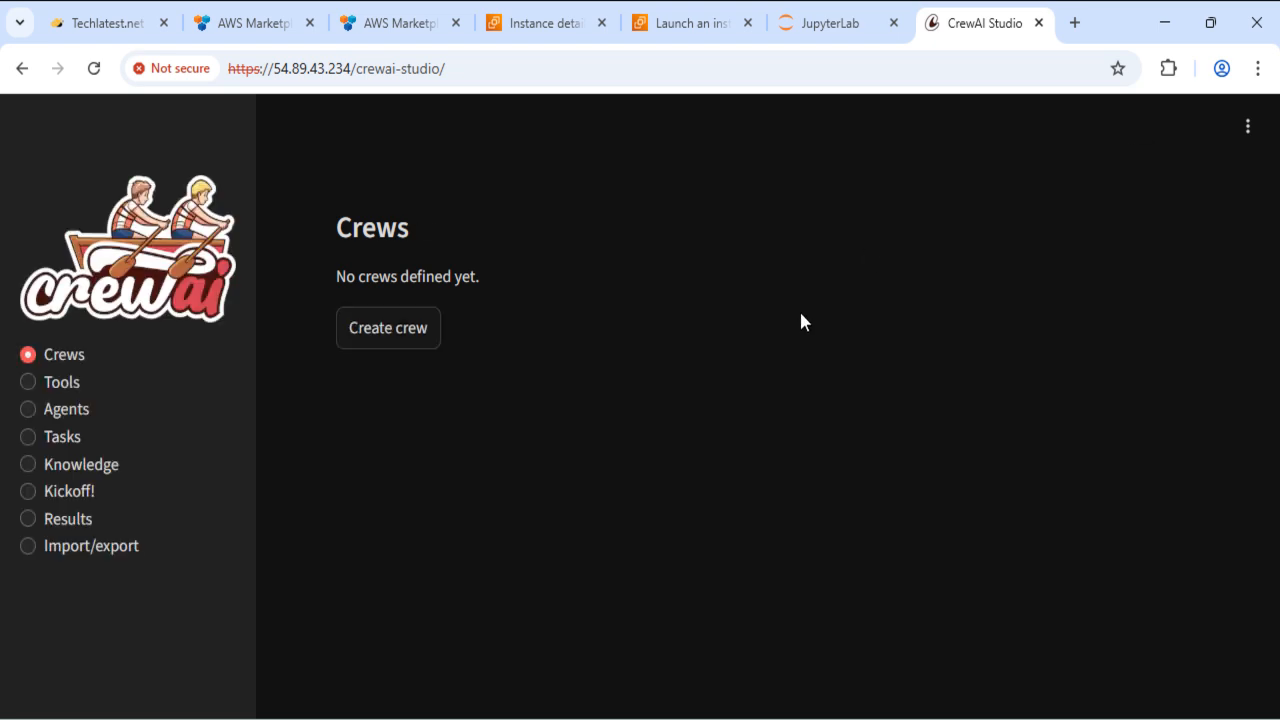
{"action": "left_click", "coordinate": [70, 388]}
{"action": "left_click", "coordinate": [64, 412]}
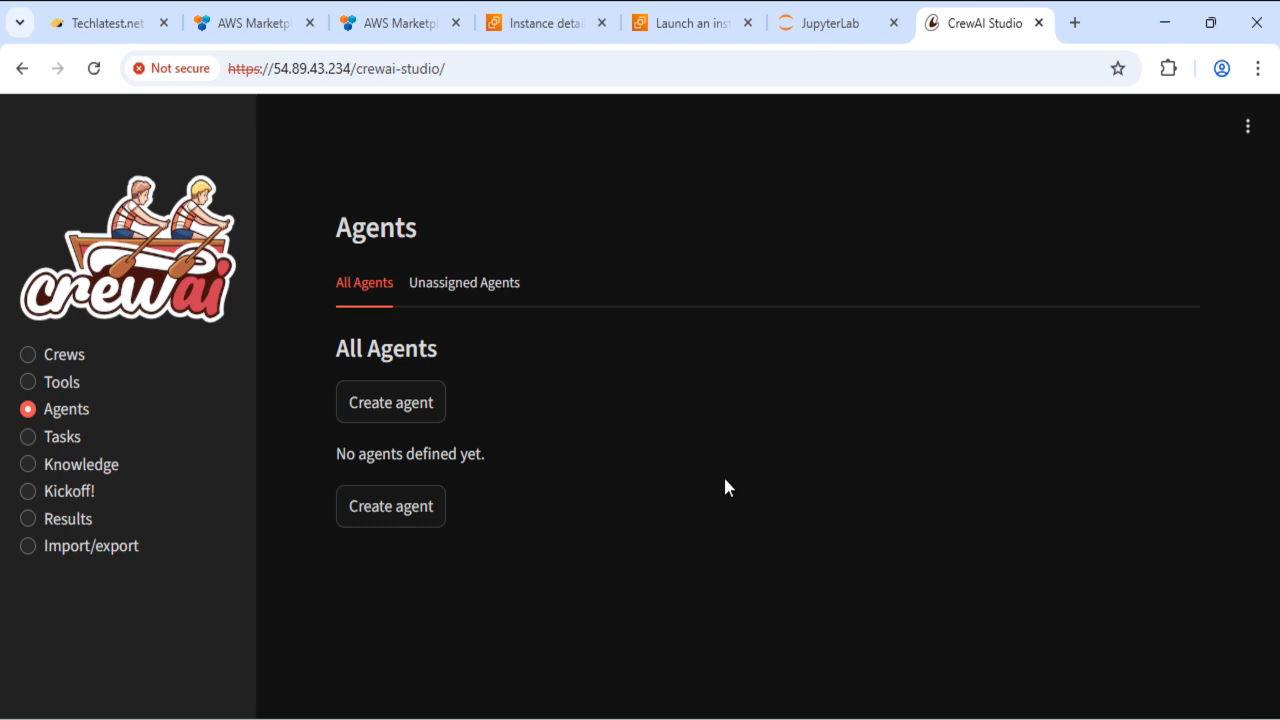
- Return to the TechLatest AWS setup guide, go back to the CrewAI support page, and look over its available guides
{"action": "left_click", "coordinate": [113, 27]}
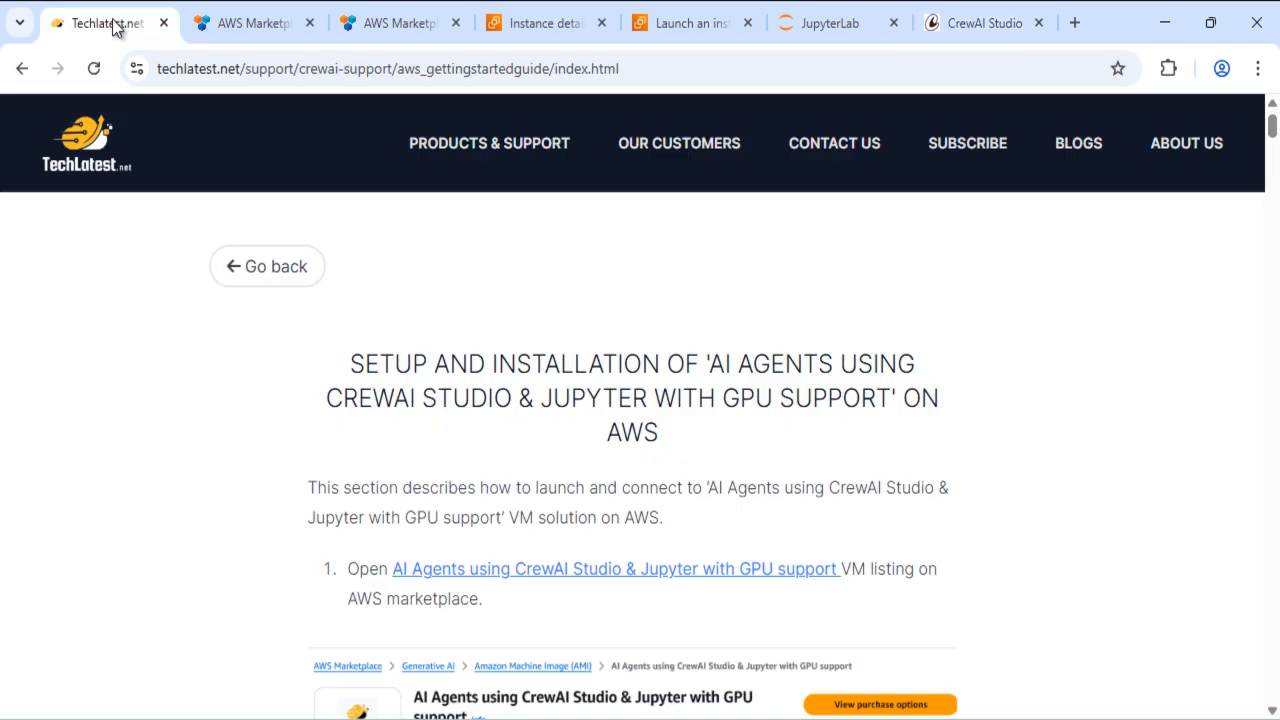
{"action": "scroll", "coordinate": [566, 537], "scroll_direction": "down", "scroll_amount": 15}
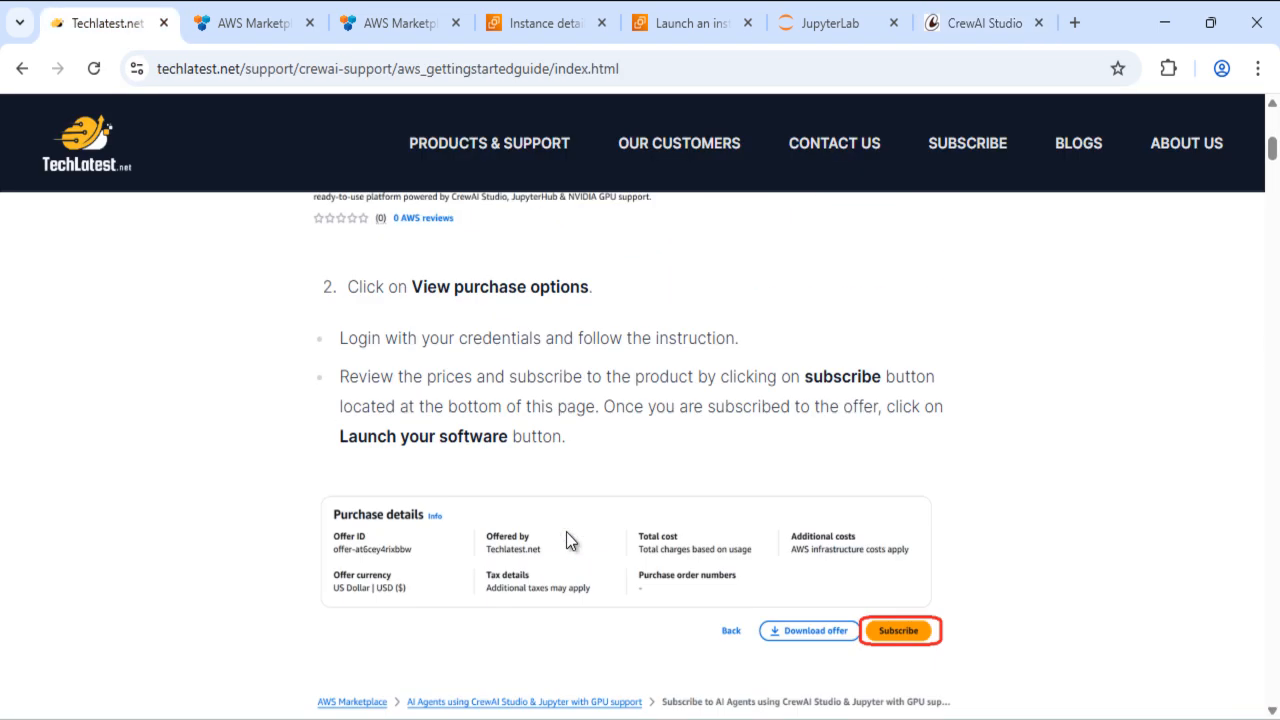
{"action": "scroll", "coordinate": [643, 446], "scroll_direction": "up", "scroll_amount": 15}
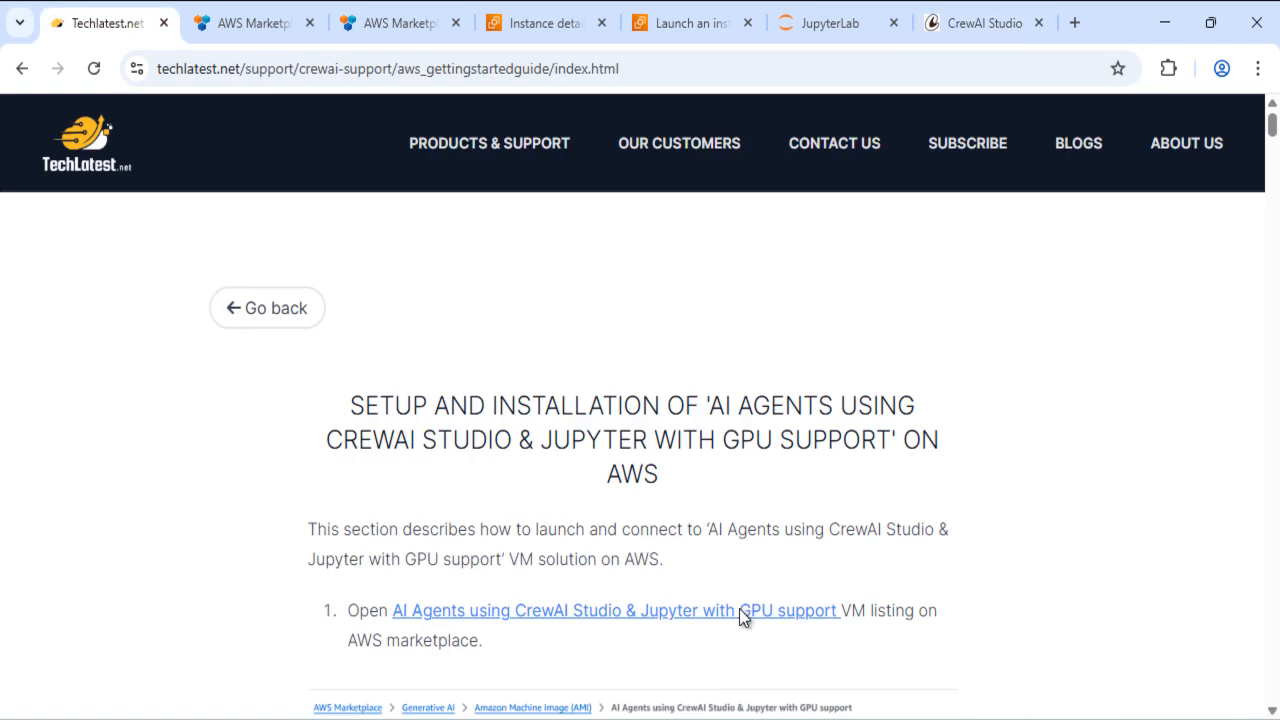
{"action": "left_click", "coordinate": [286, 314]}
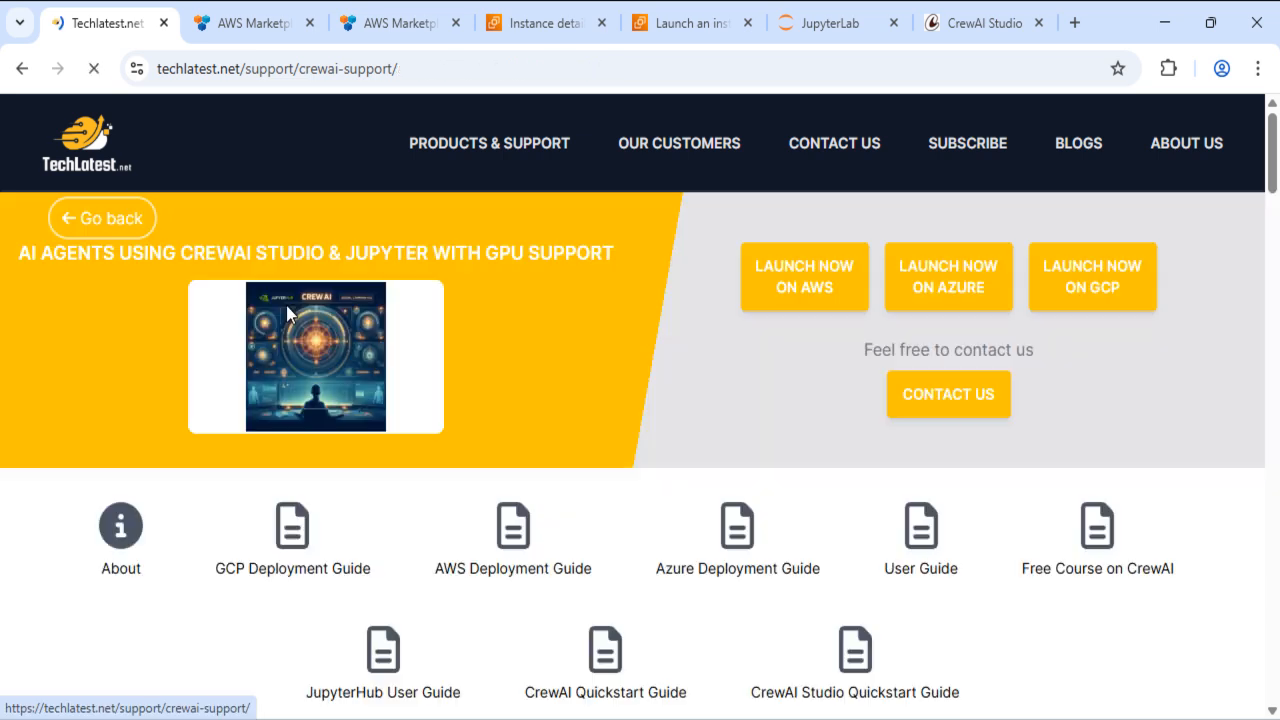
{"action": "scroll", "coordinate": [720, 505], "scroll_direction": "down", "scroll_amount": 3}
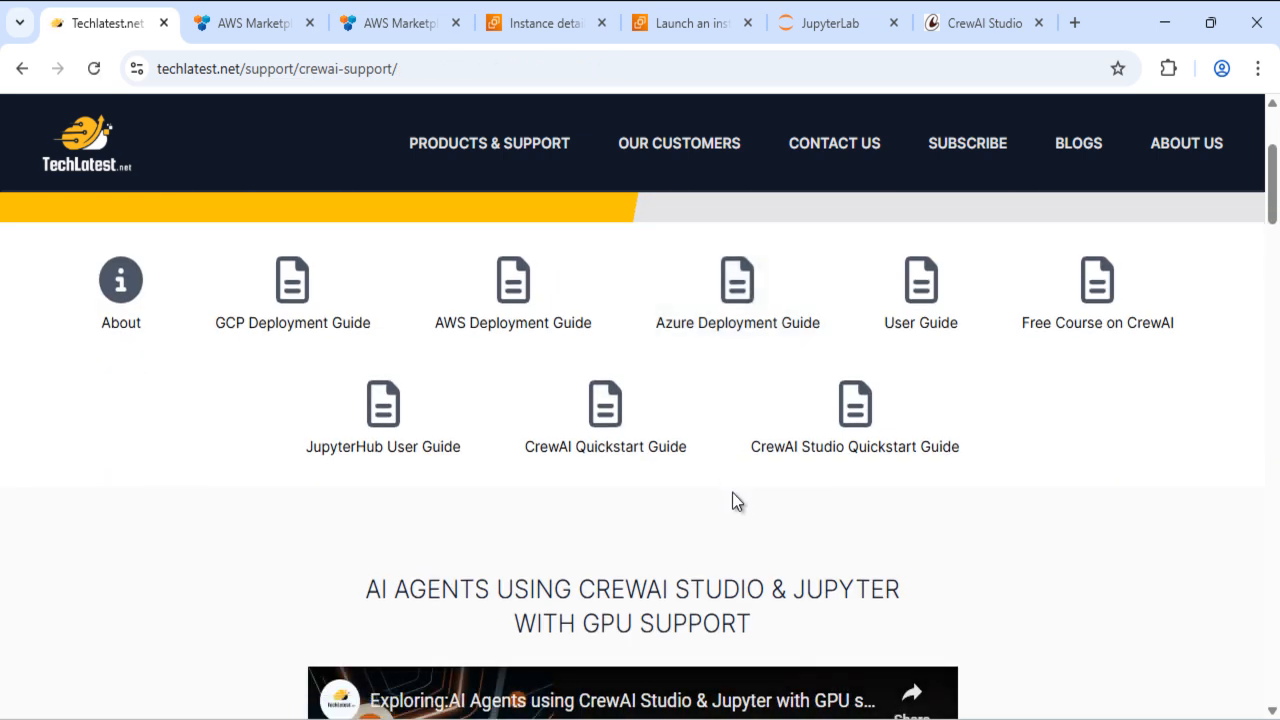
{"action": "scroll", "coordinate": [452, 486], "scroll_direction": "up", "scroll_amount": 1}
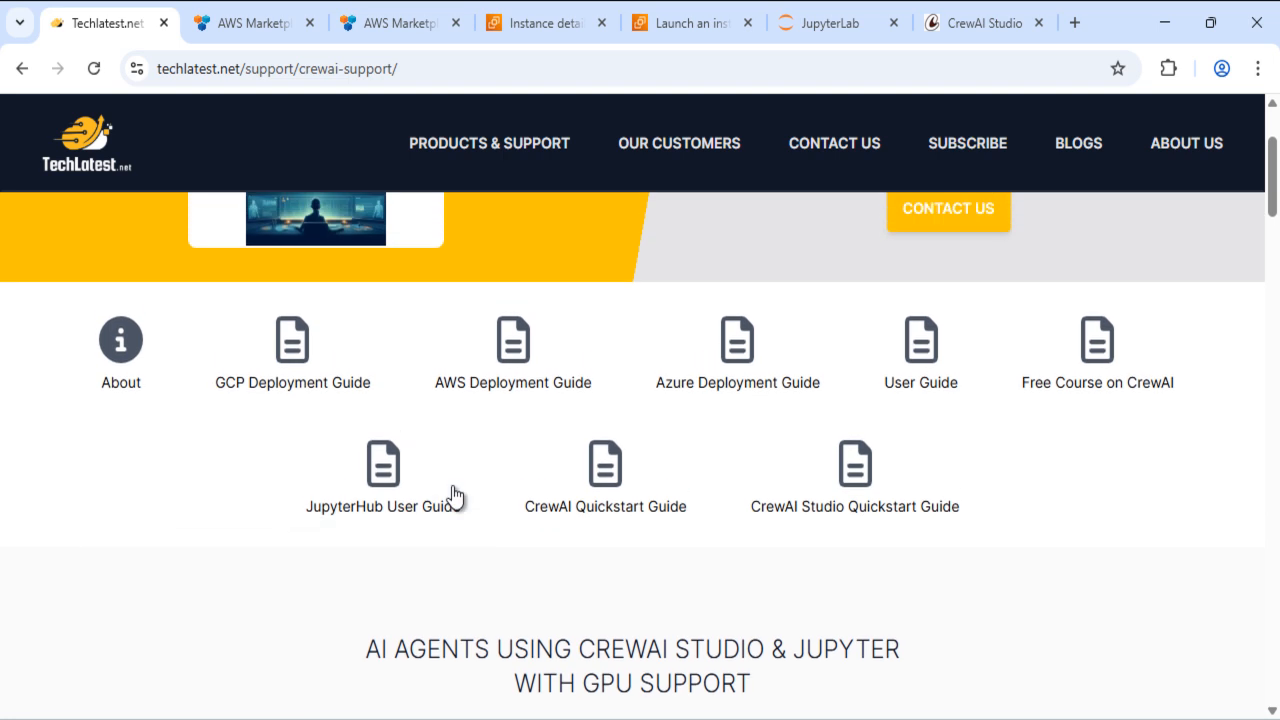
- Skim the JupyterHub User Guide and return to the CrewAI support page
{"action": "left_click", "coordinate": [356, 510]}
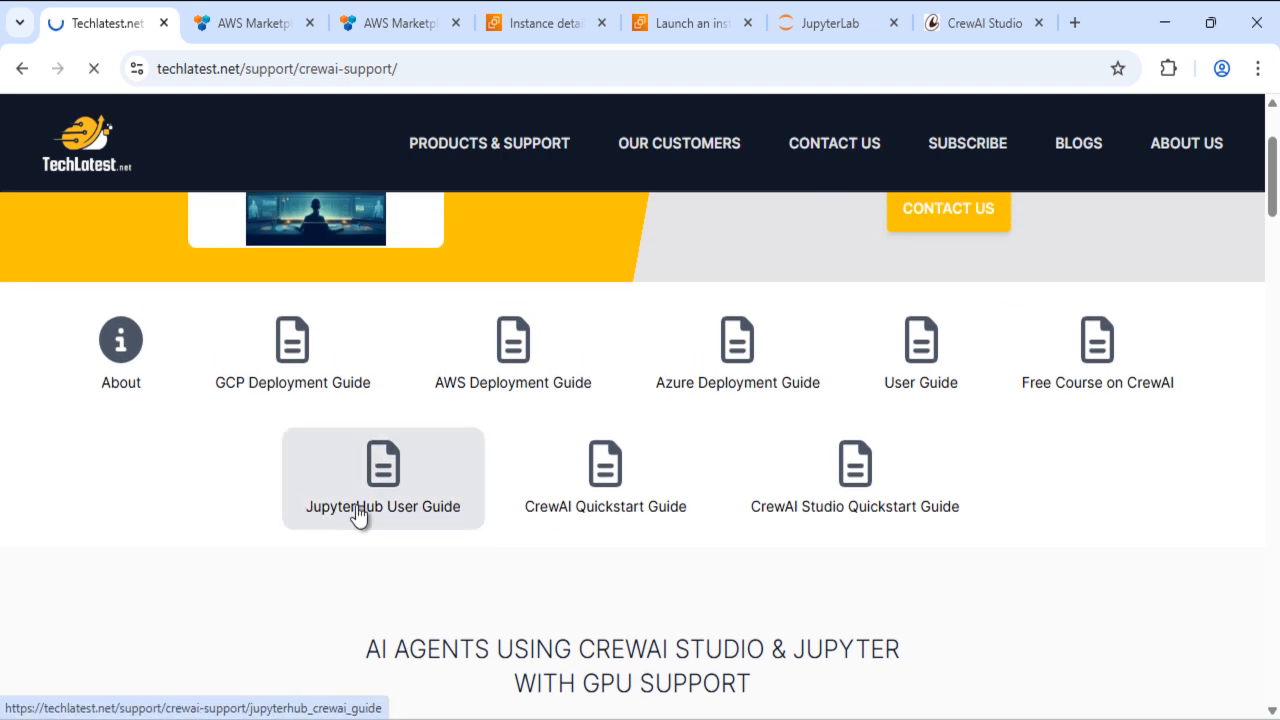
{"action": "scroll", "coordinate": [734, 543], "scroll_direction": "down", "scroll_amount": 12}
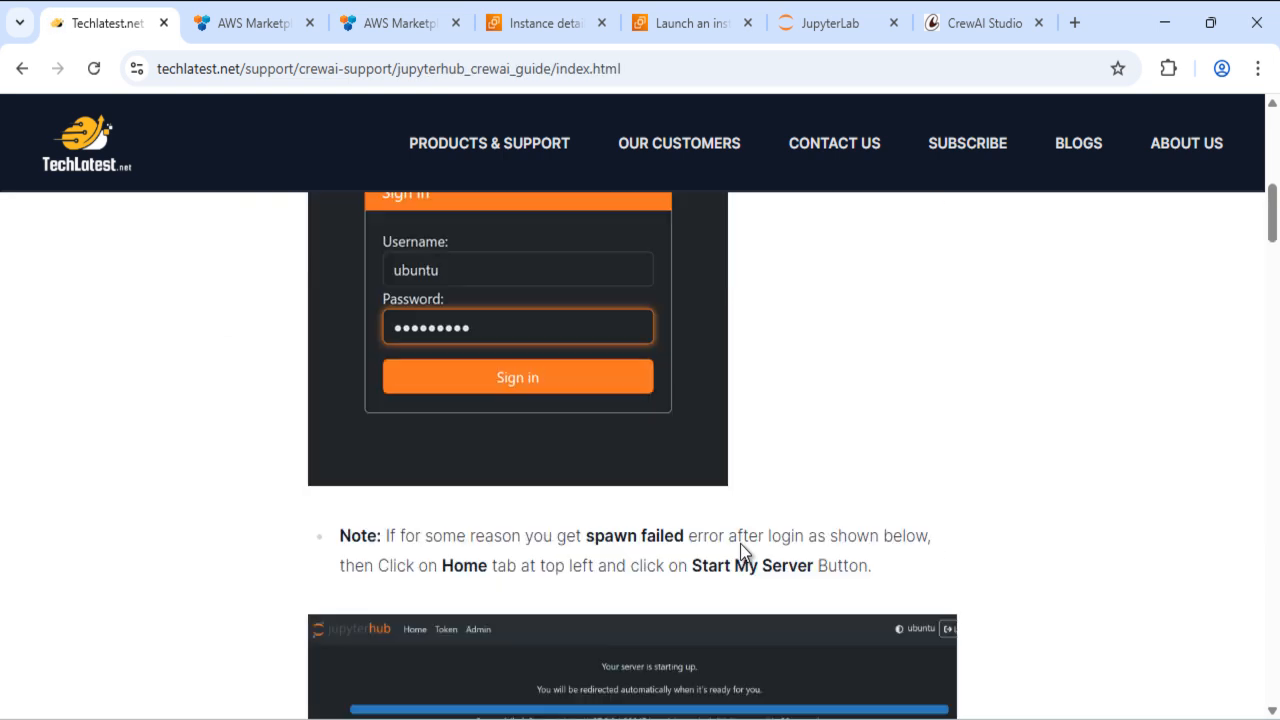
{"action": "scroll", "coordinate": [742, 553], "scroll_direction": "down", "scroll_amount": 3}
{"action": "scroll", "coordinate": [740, 543], "scroll_direction": "up", "scroll_amount": 15}
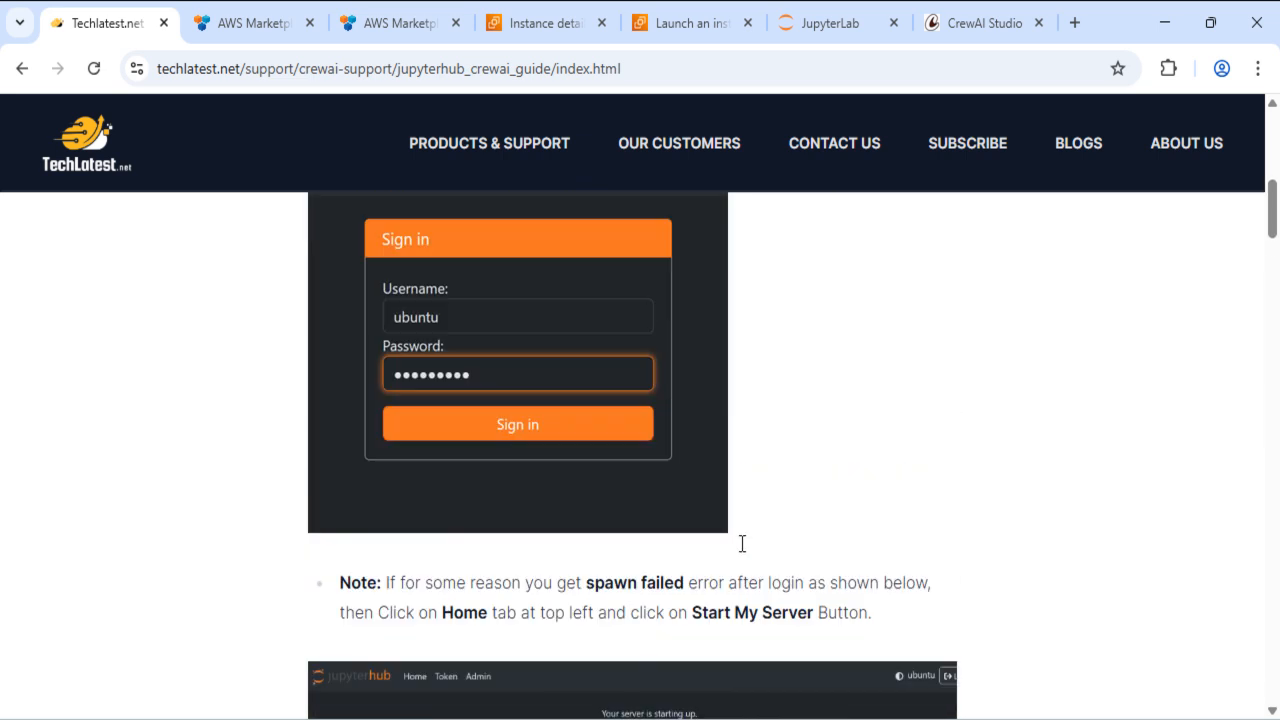
{"action": "left_click", "coordinate": [247, 308]}
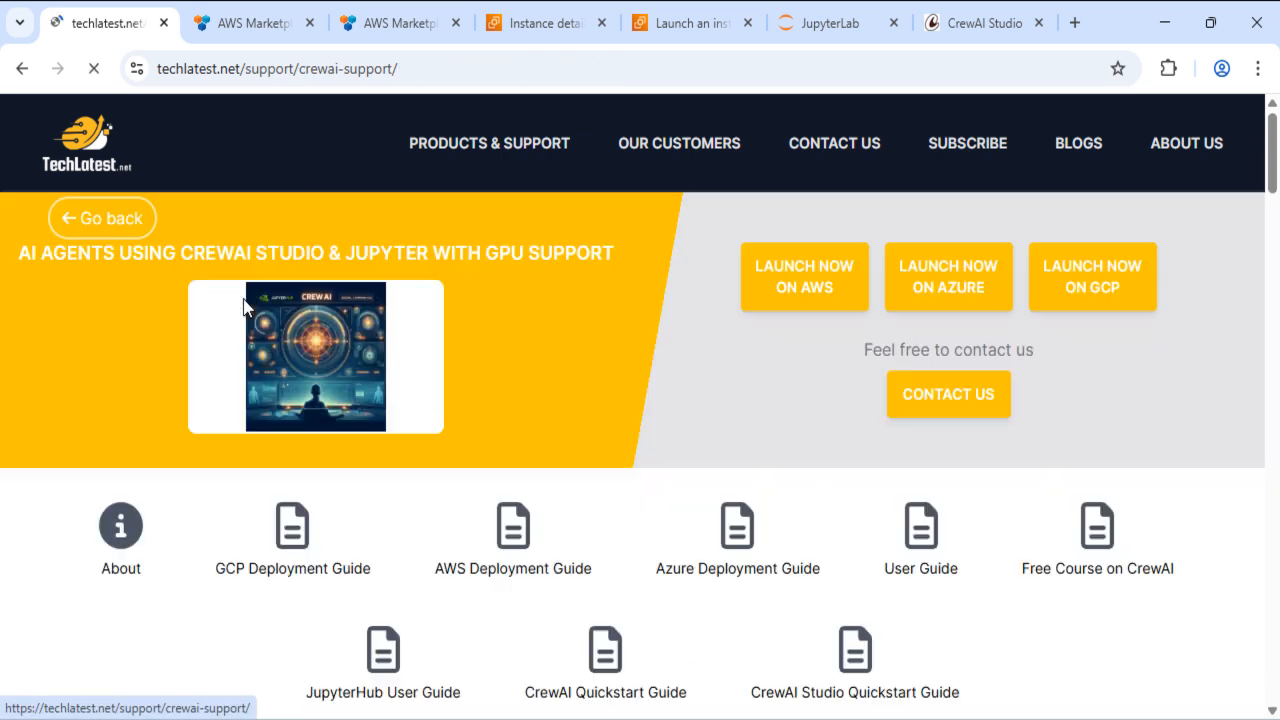
- Read through the CrewAI Quickstart Guide on creating and running projects, and return to the support page
{"action": "left_click", "coordinate": [648, 658]}
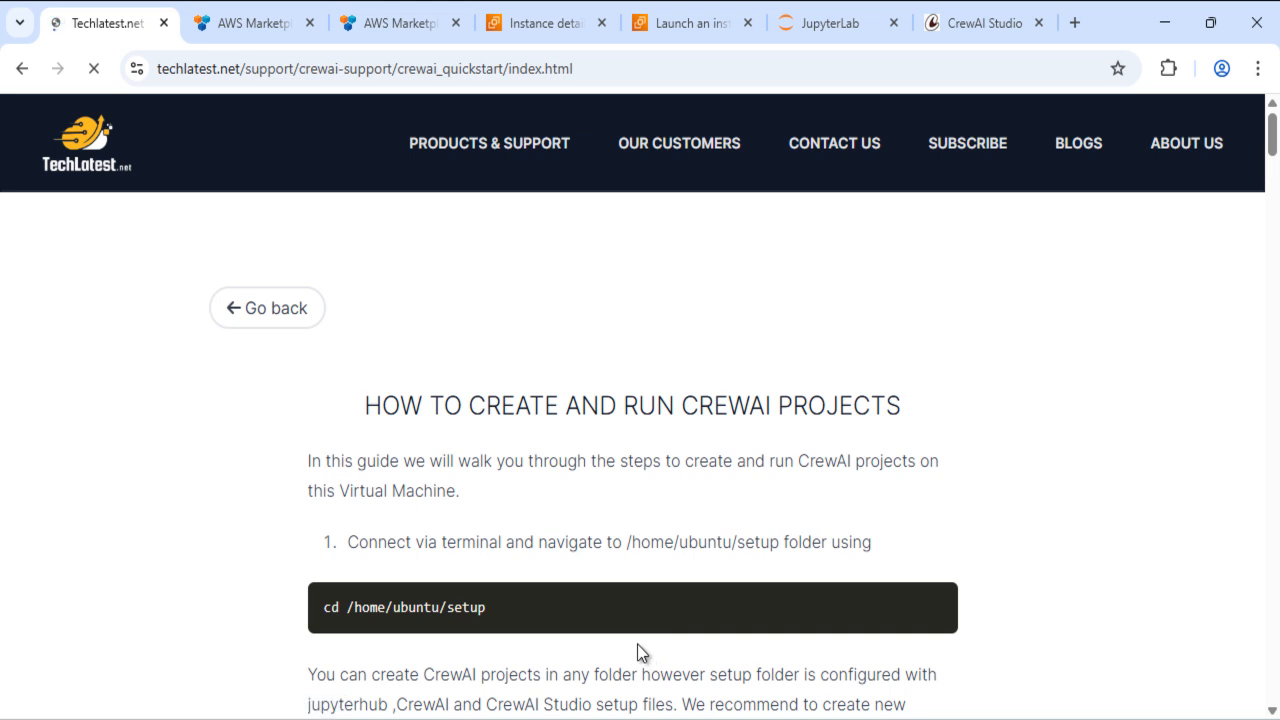
{"action": "scroll", "coordinate": [634, 525], "scroll_direction": "down", "scroll_amount": 4}
{"action": "scroll", "coordinate": [634, 531], "scroll_direction": "down", "scroll_amount": 6}
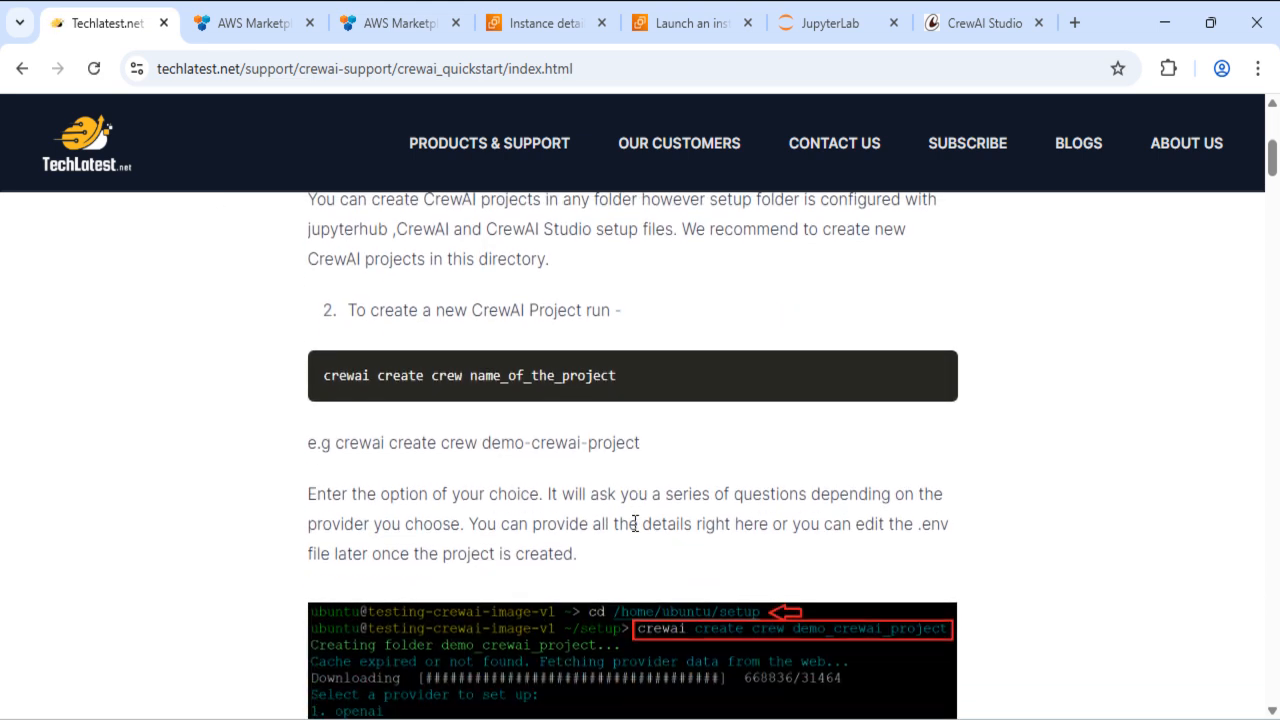
{"action": "scroll", "coordinate": [633, 531], "scroll_direction": "down", "scroll_amount": 3}
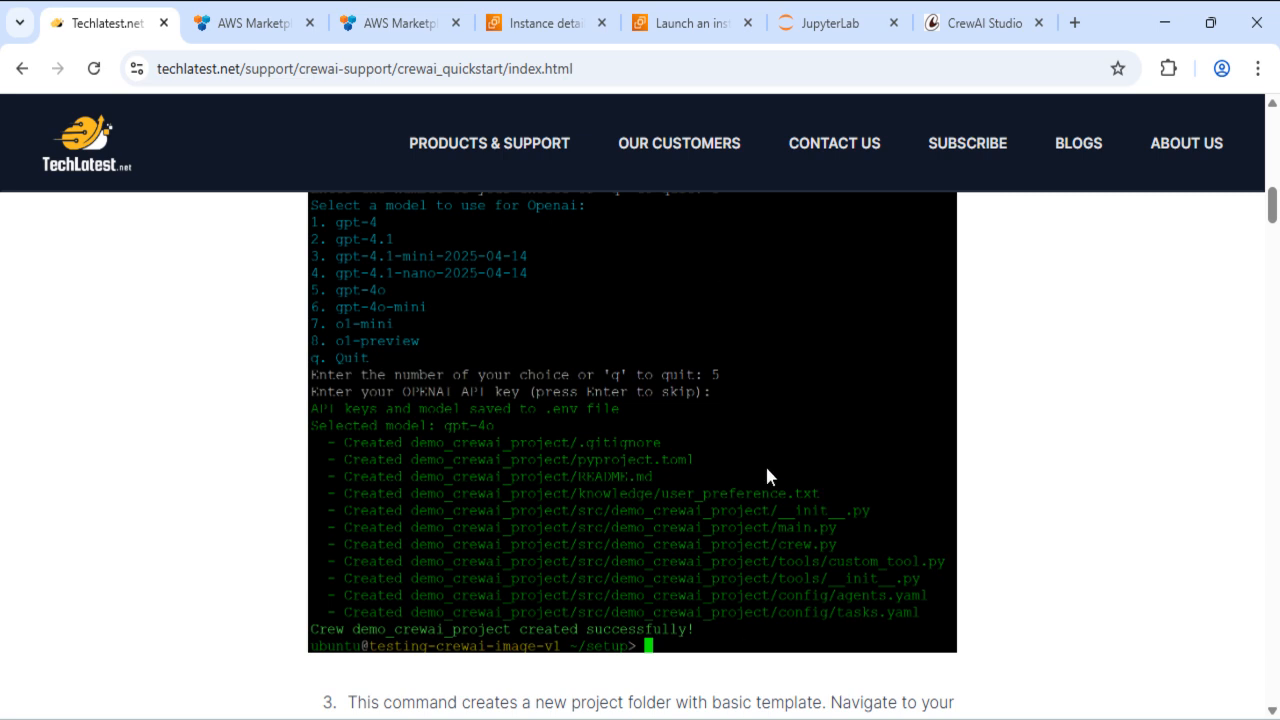
{"action": "scroll", "coordinate": [765, 464], "scroll_direction": "up", "scroll_amount": 10}
{"action": "left_click", "coordinate": [237, 315]}
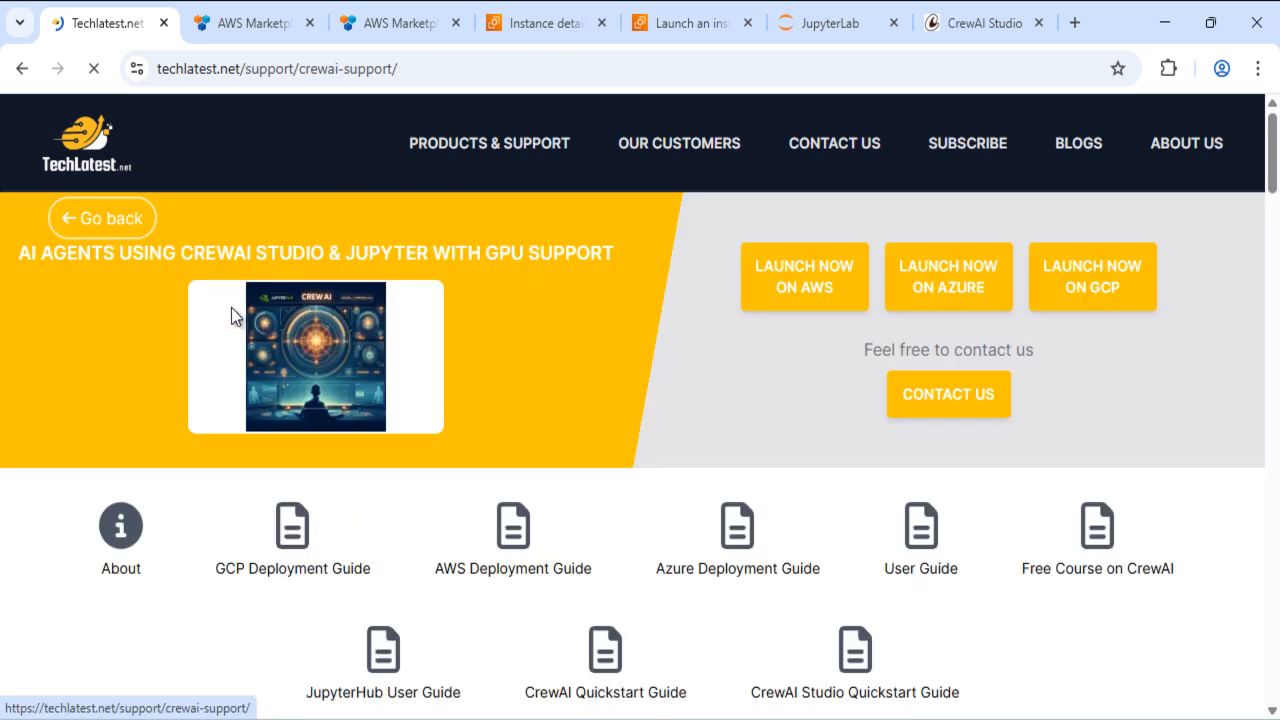
- Read through the CrewAI Studio Quickstart Guide, including the .env configuration instructions, and return to the support page
{"action": "left_click", "coordinate": [855, 678]}
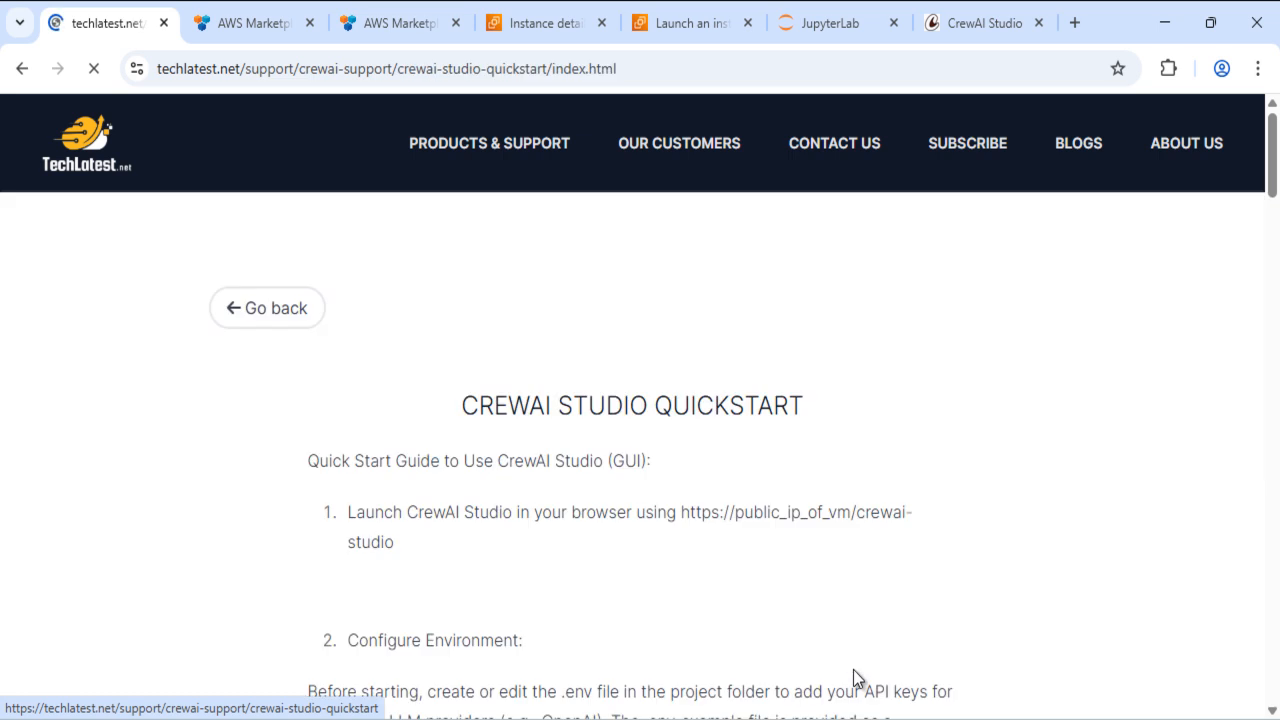
{"action": "scroll", "coordinate": [599, 574], "scroll_direction": "down", "scroll_amount": 10}
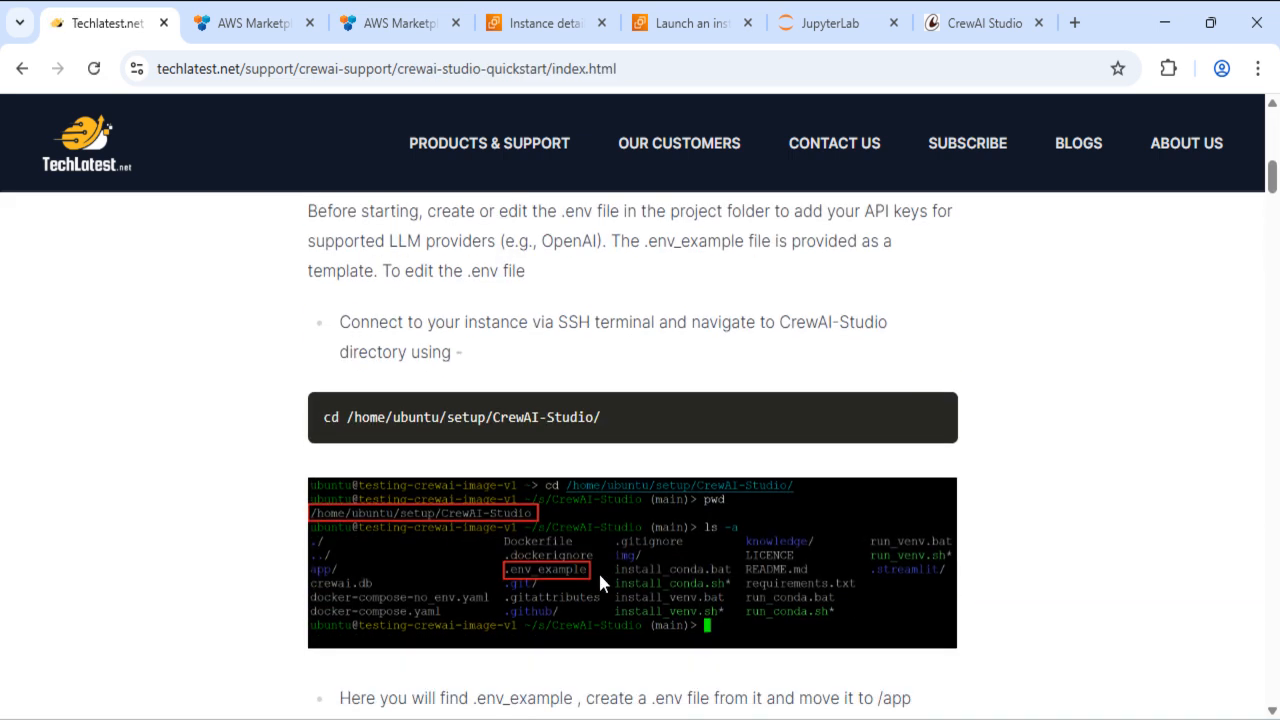
{"action": "scroll", "coordinate": [599, 574], "scroll_direction": "down", "scroll_amount": 9}
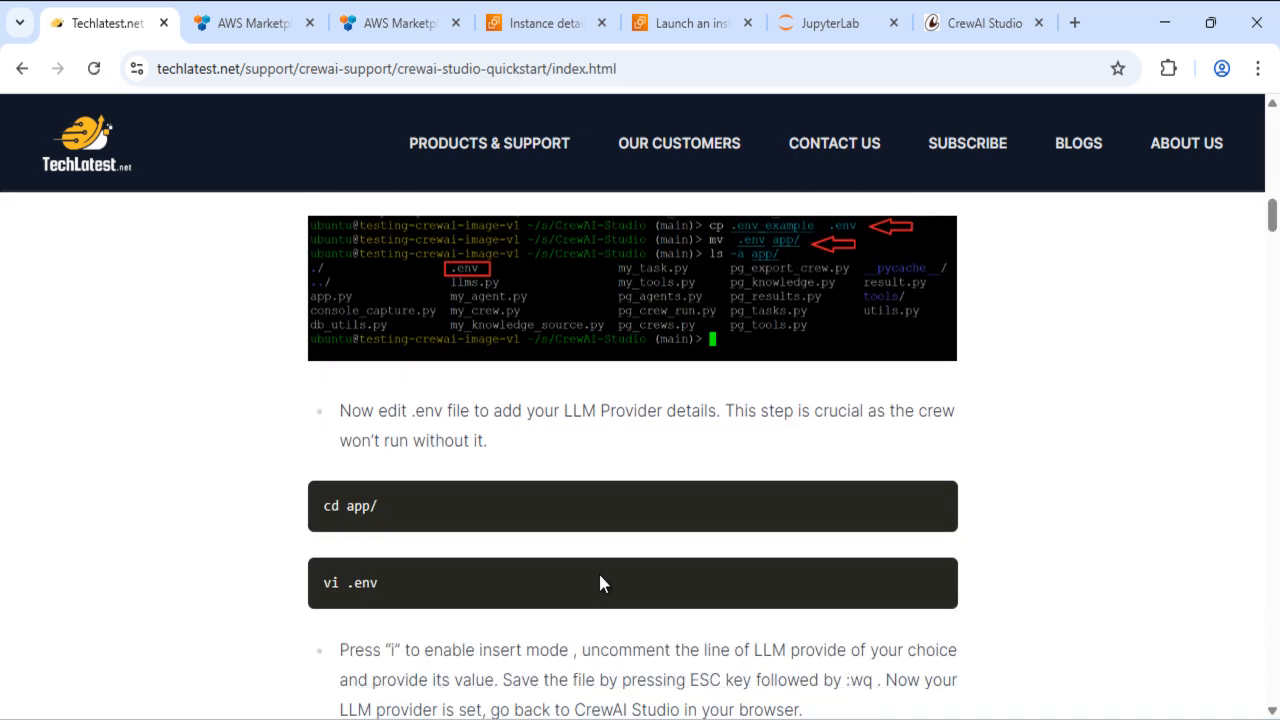
{"action": "scroll", "coordinate": [599, 575], "scroll_direction": "down", "scroll_amount": 10}
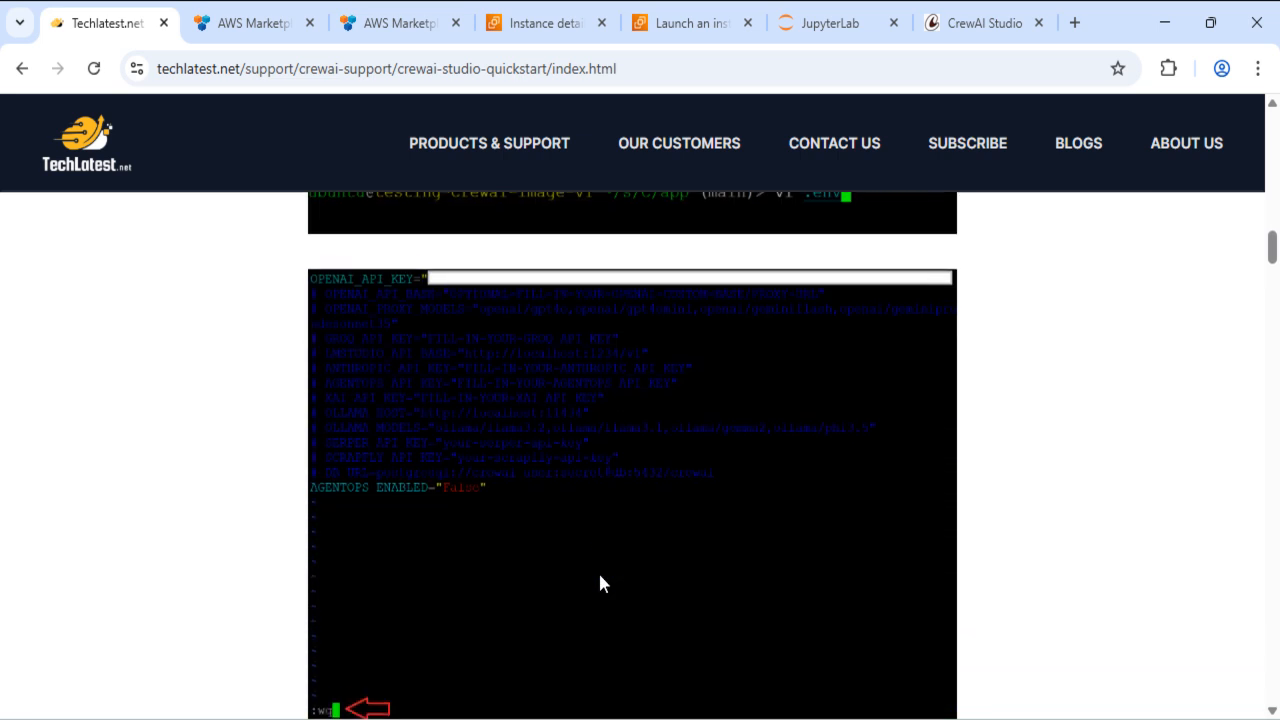
{"action": "scroll", "coordinate": [603, 584], "scroll_direction": "down", "scroll_amount": 5}
{"action": "scroll", "coordinate": [603, 584], "scroll_direction": "up", "scroll_amount": 20}
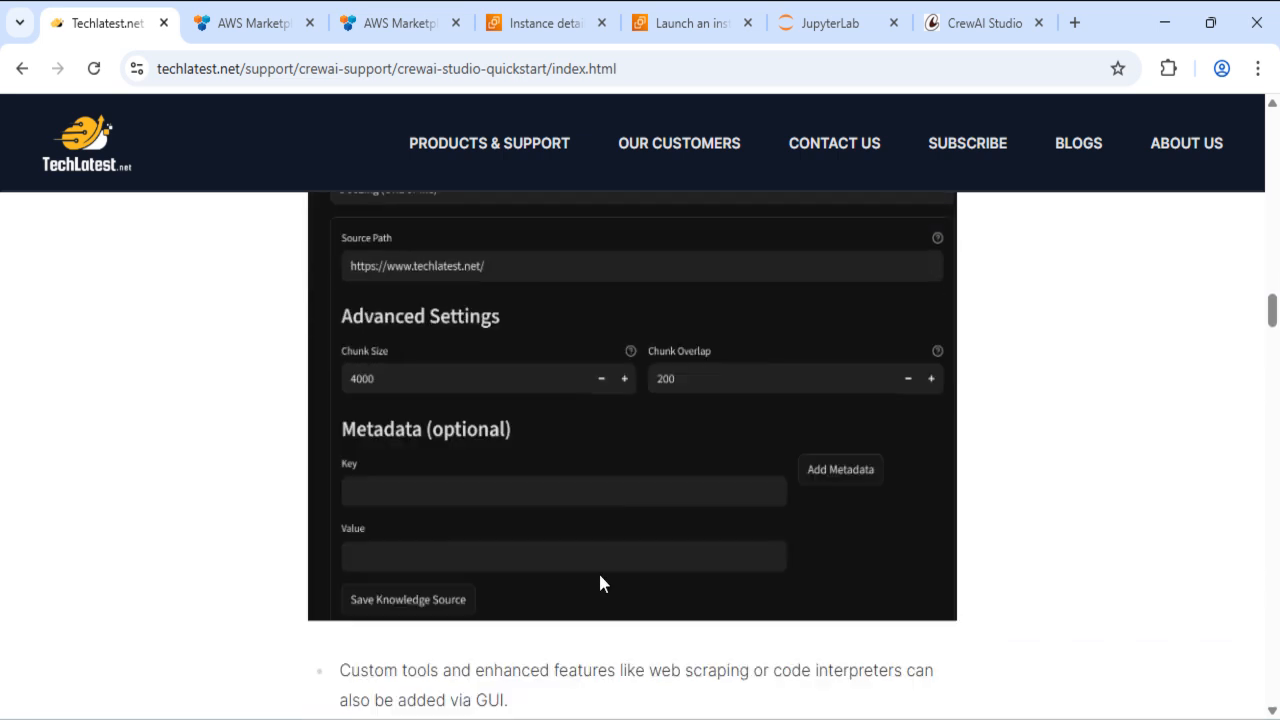
{"action": "scroll", "coordinate": [599, 584], "scroll_direction": "up", "scroll_amount": 5}
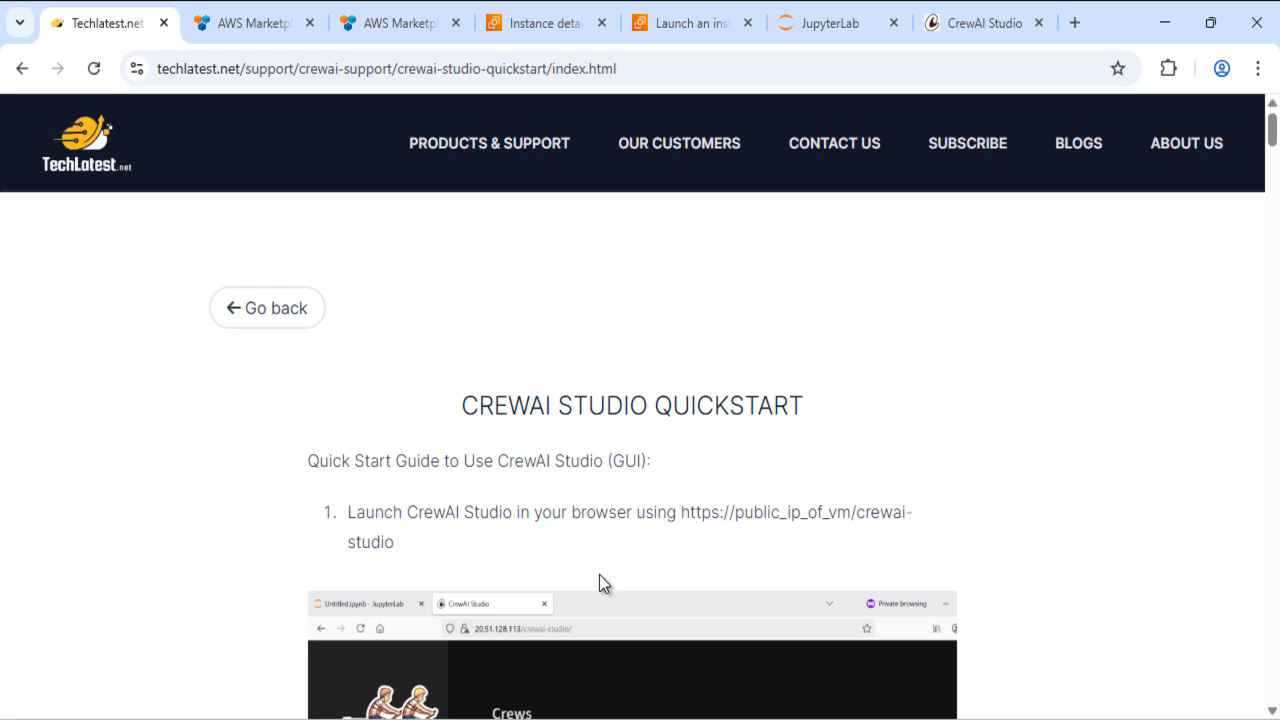
{"action": "left_click", "coordinate": [250, 320]}
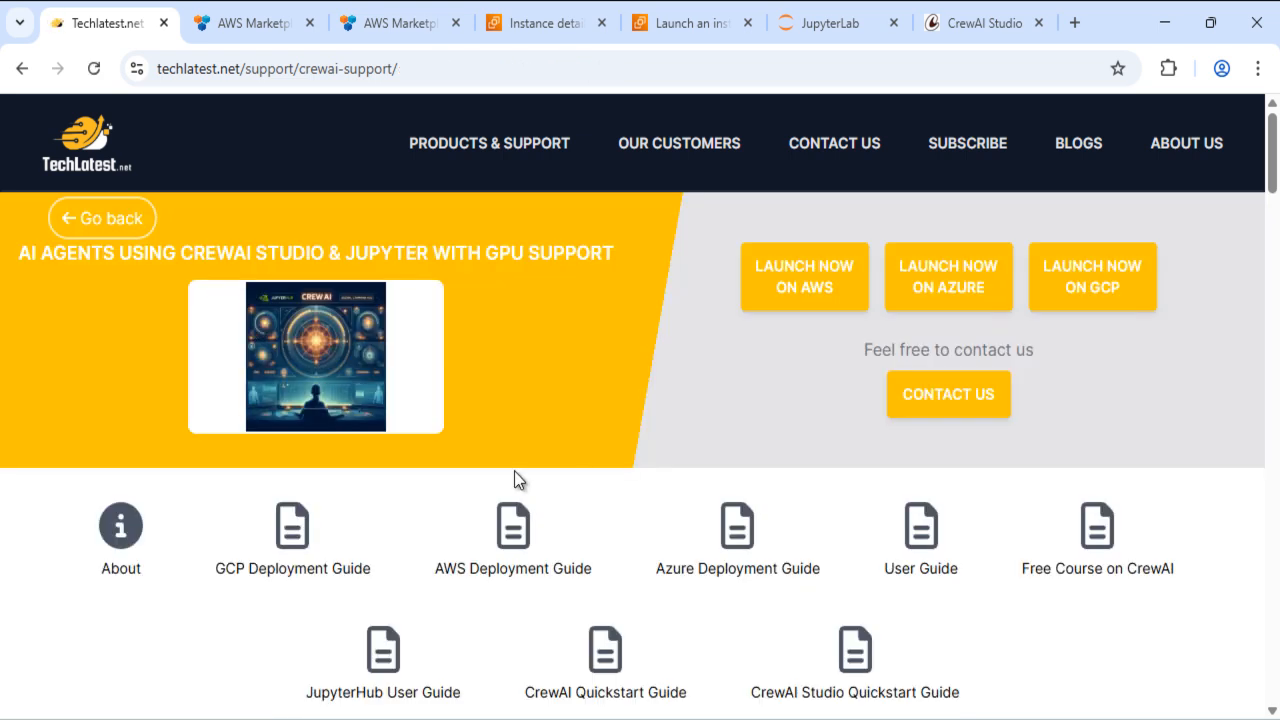